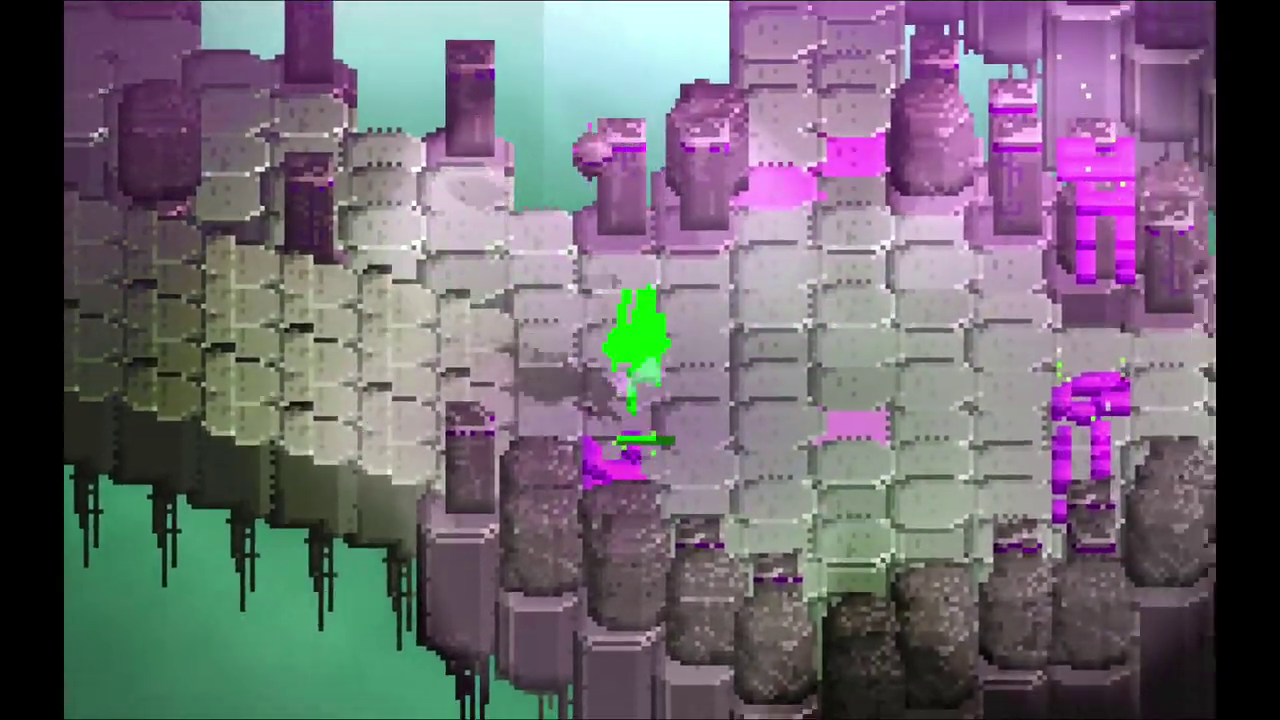
Quit the game and preview the Sword0 through Sword3 models in MagicaVoxel.
{"action": "key", "text": "super+q"}
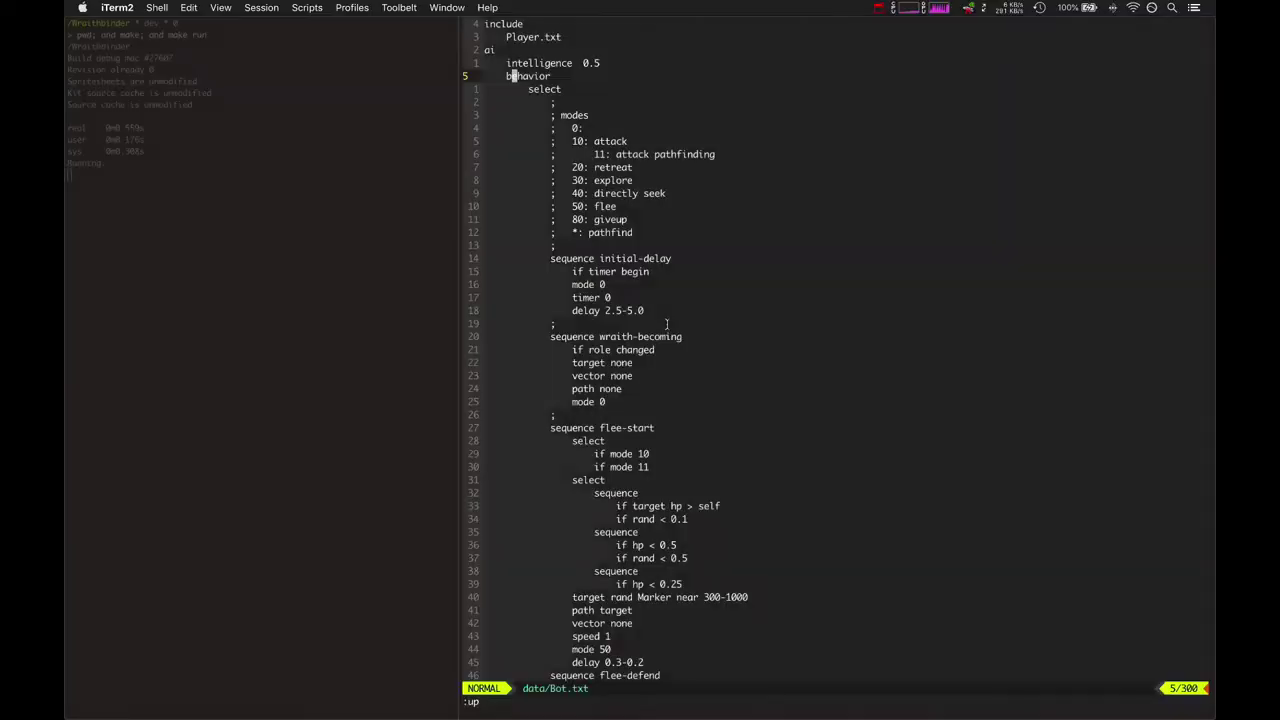
{"action": "key", "text": "super+Tab"}
{"action": "key", "text": "super+Tab"}
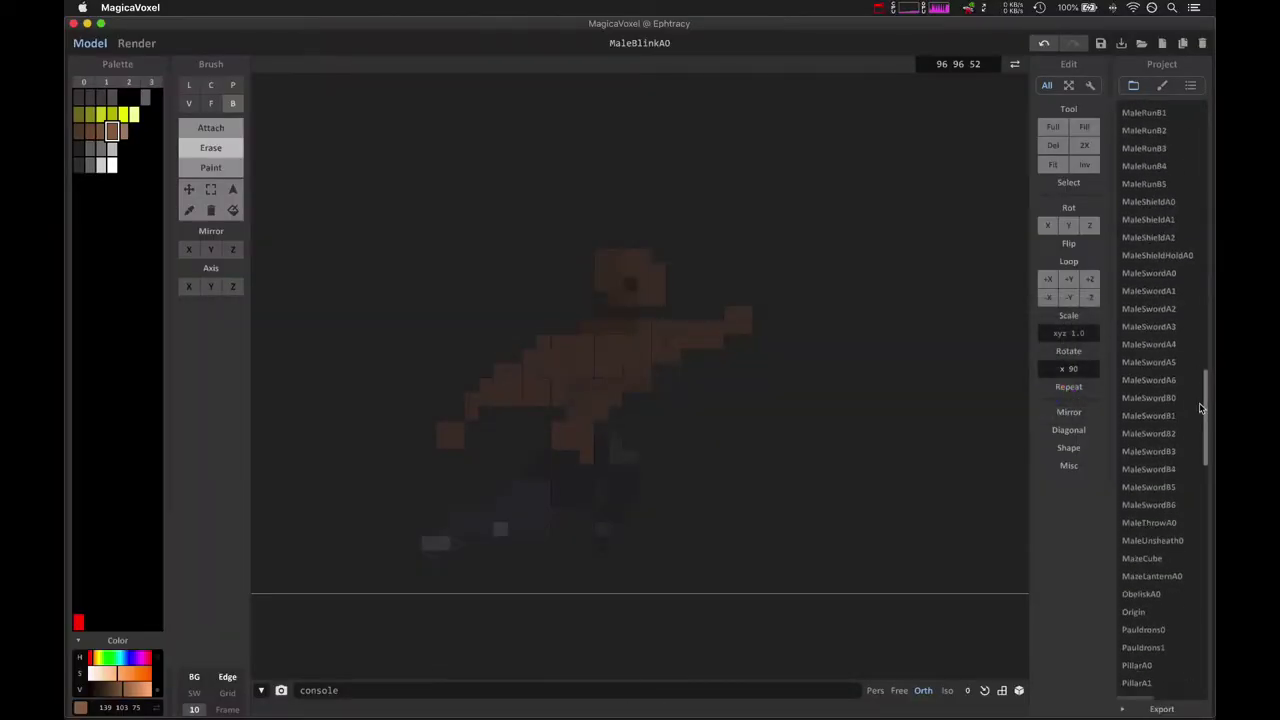
{"action": "scroll", "coordinate": [1196, 517], "scroll_direction": "down", "scroll_amount": 5}
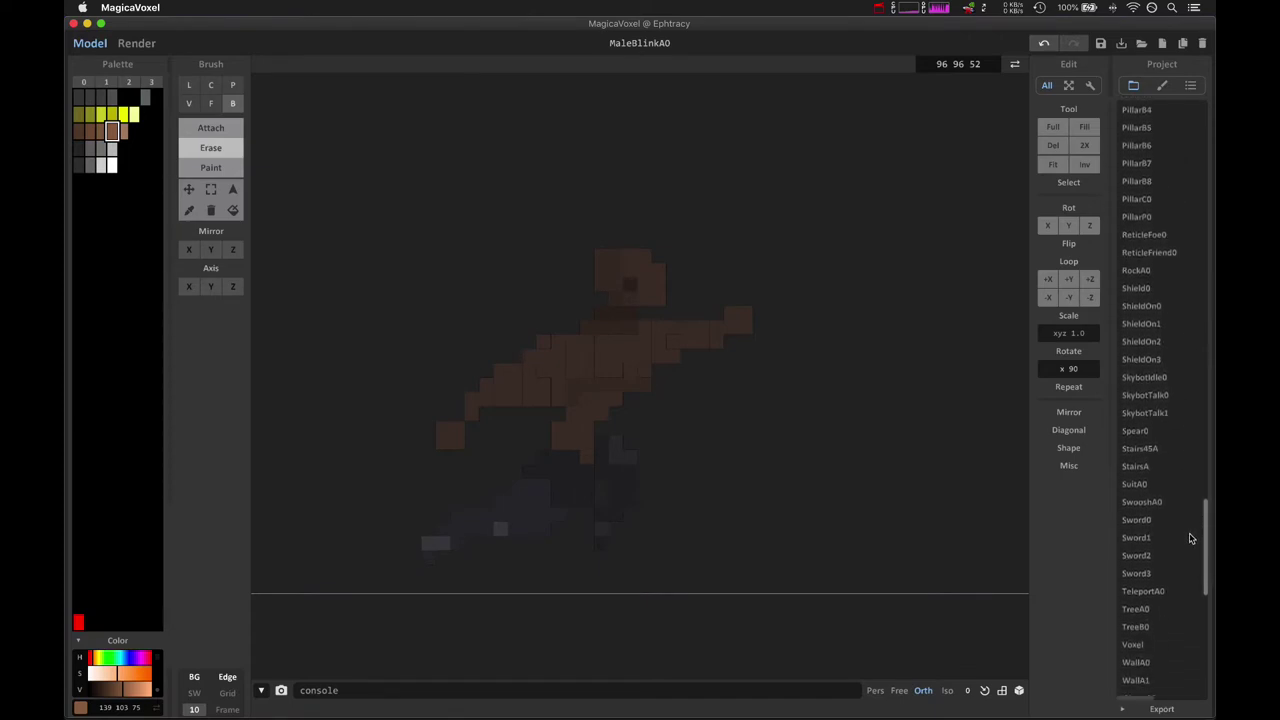
{"action": "left_click", "coordinate": [1152, 504]}
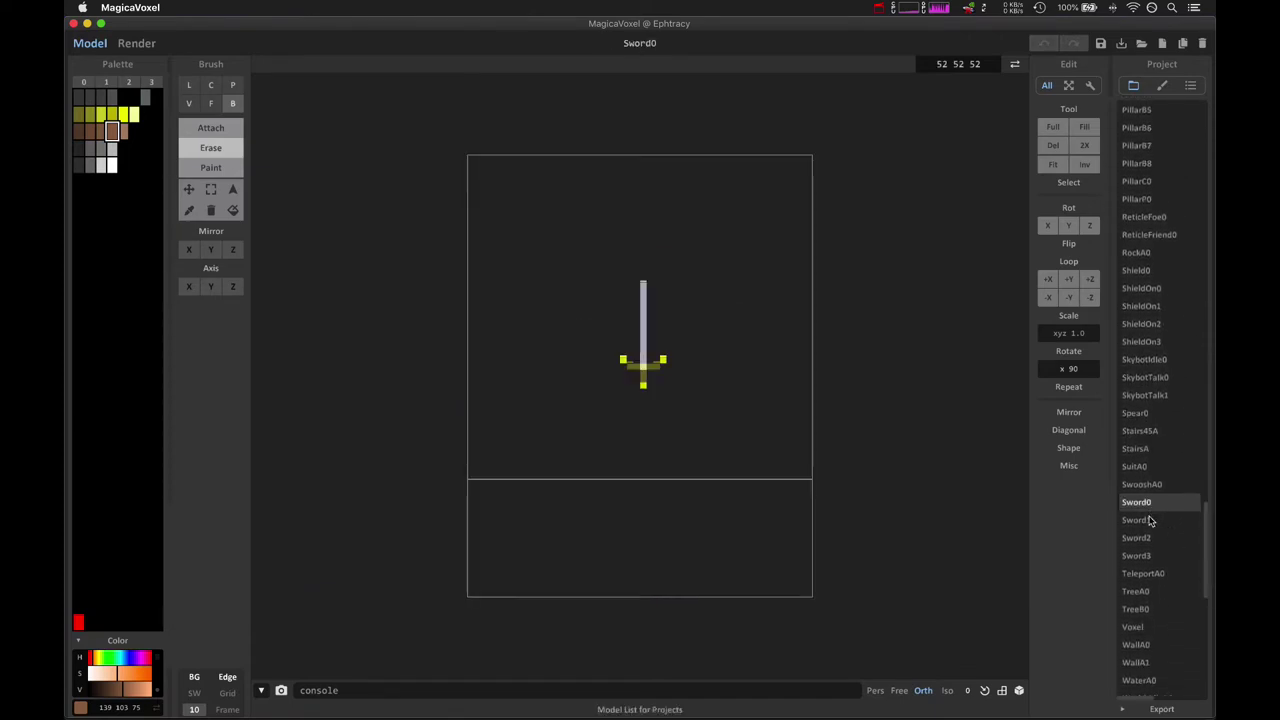
{"action": "left_click", "coordinate": [1148, 521]}
{"action": "left_click", "coordinate": [1150, 540]}
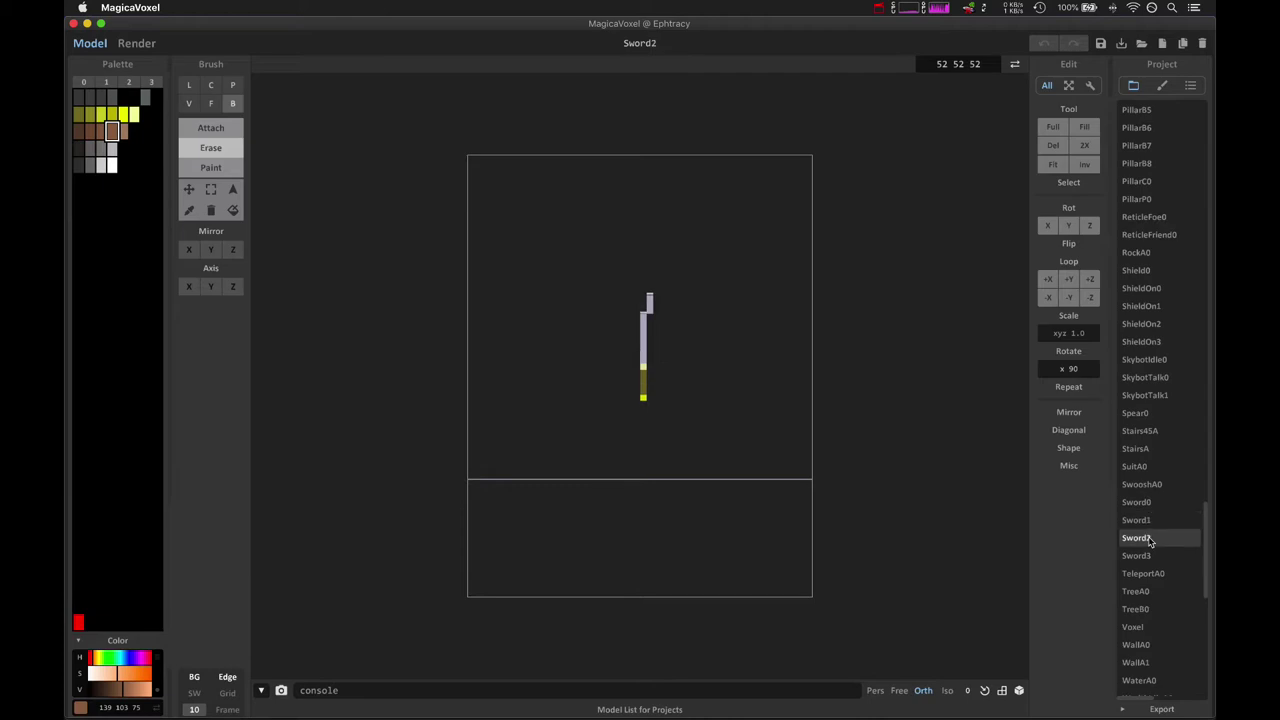
{"action": "left_click", "coordinate": [1155, 558]}
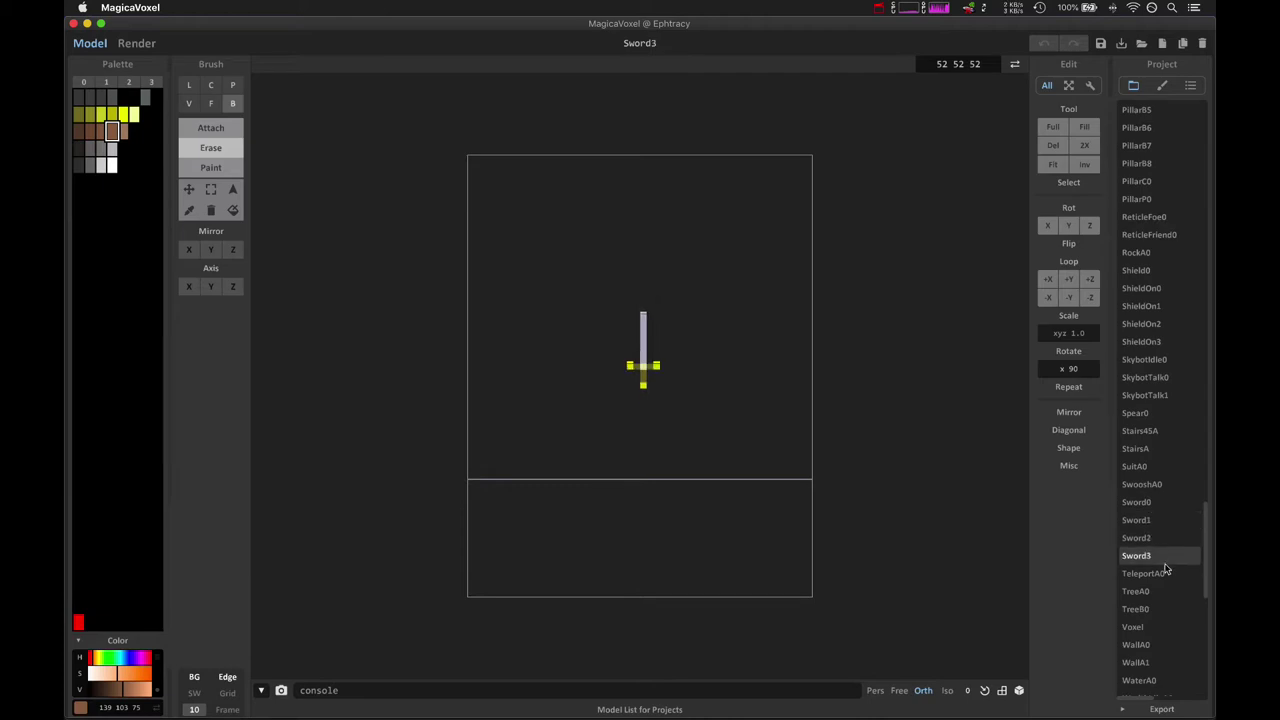
Preview Axe0, Axe1 and Belt0, then open Breastplate0 and orbit it in 3-D.
{"action": "scroll", "coordinate": [1203, 575], "scroll_direction": "down", "scroll_amount": 3}
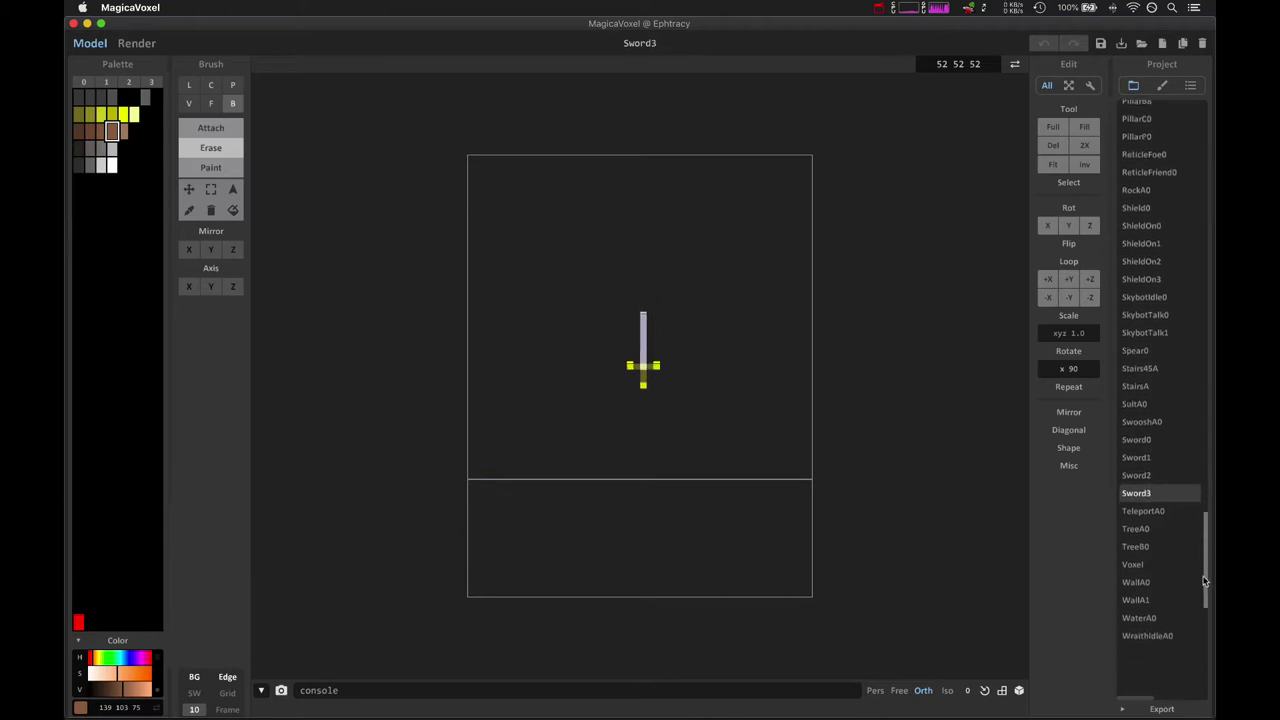
{"action": "scroll", "coordinate": [1192, 200], "scroll_direction": "up", "scroll_amount": 15}
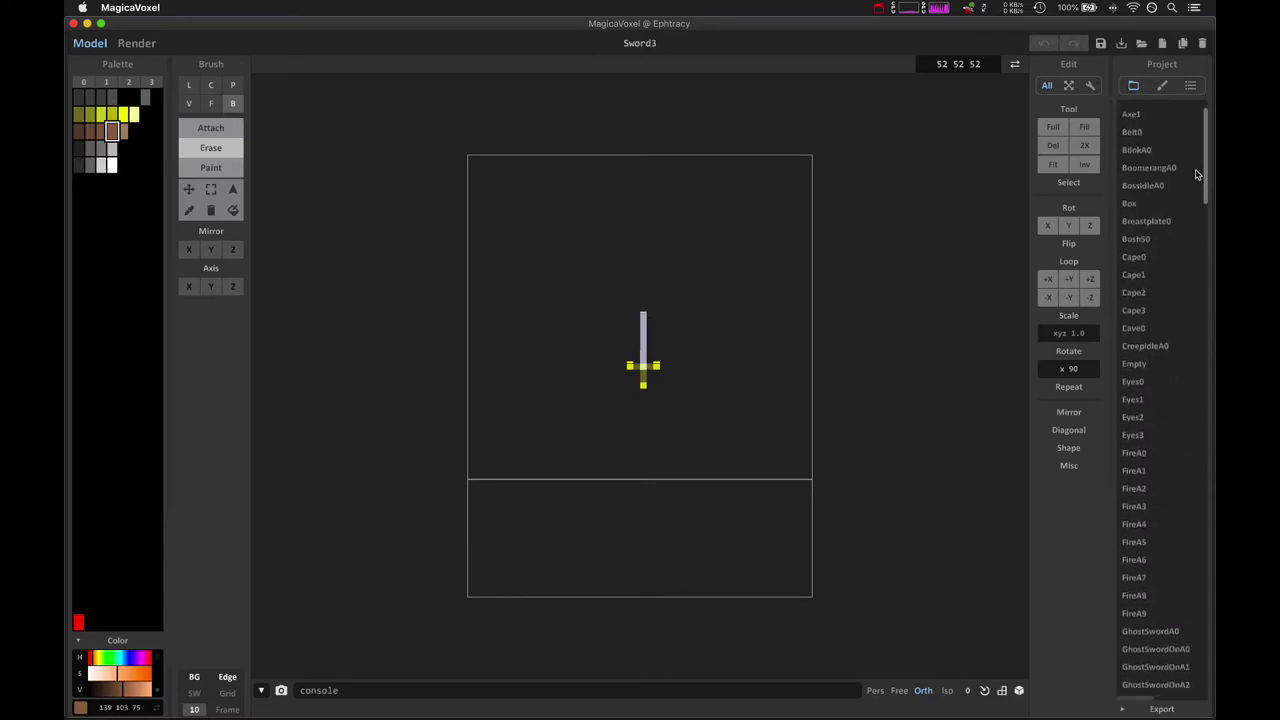
{"action": "left_click", "coordinate": [1140, 146]}
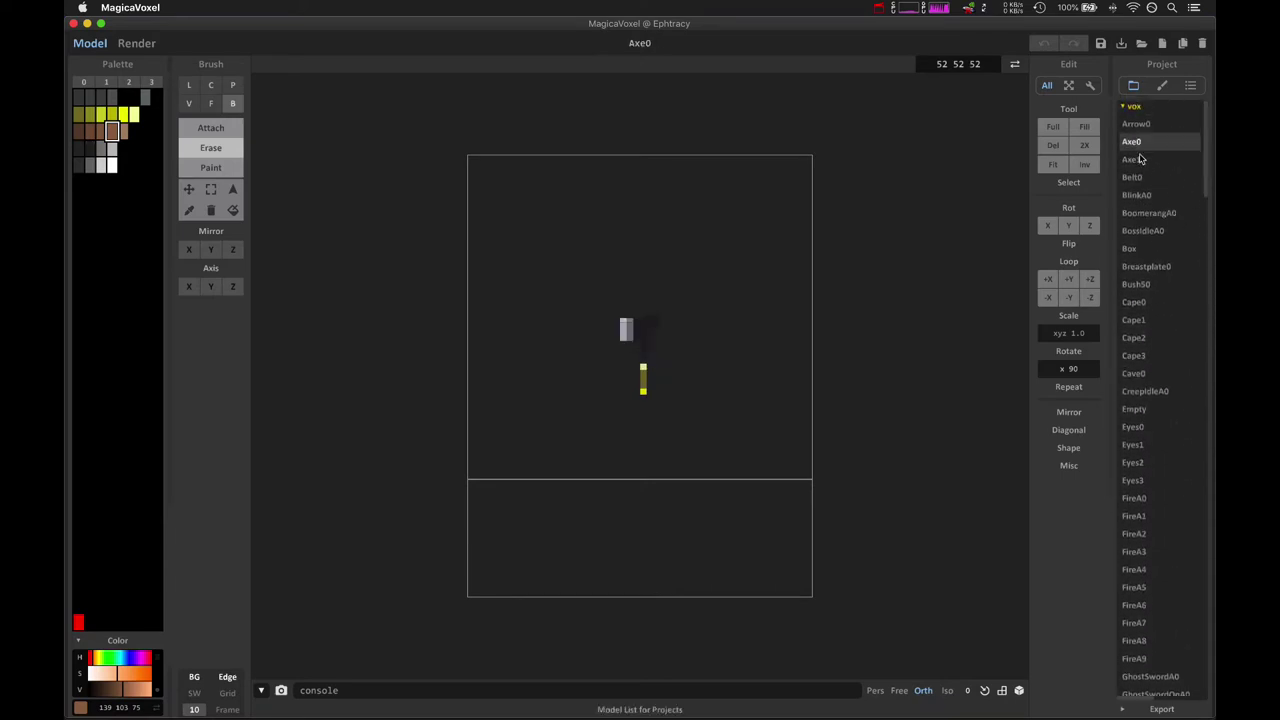
{"action": "left_click", "coordinate": [1135, 160]}
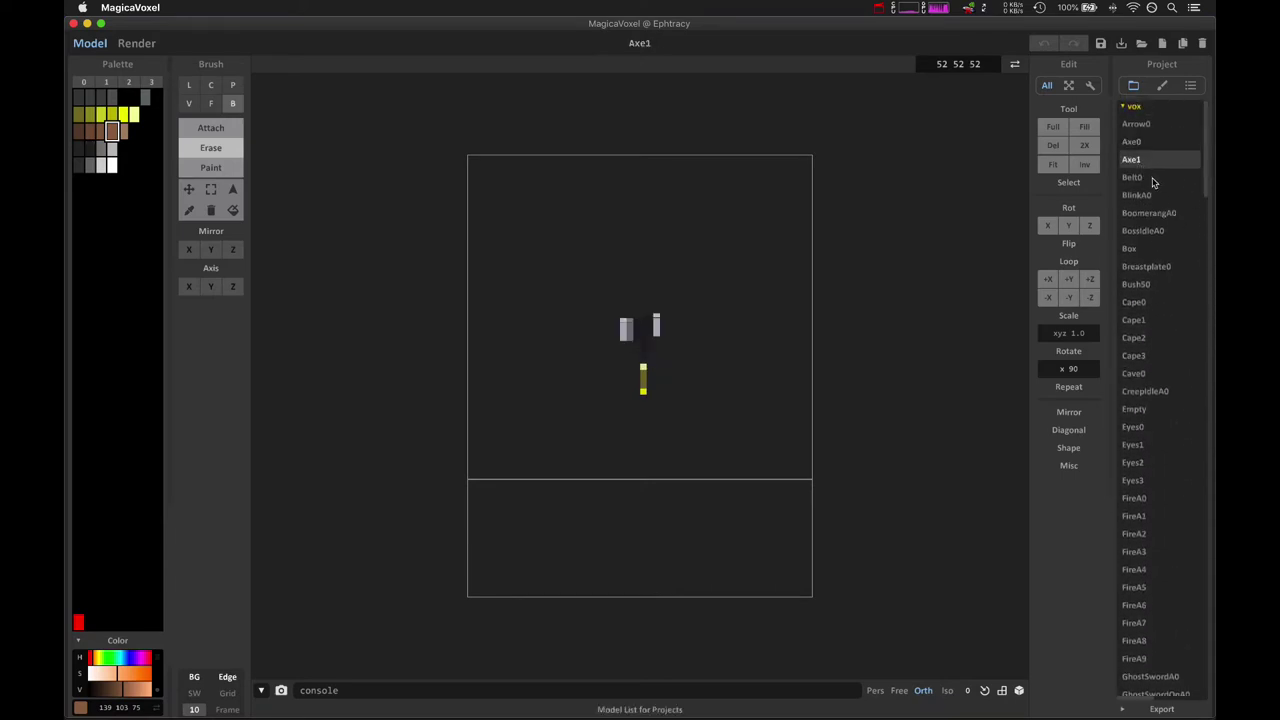
{"action": "left_click", "coordinate": [1140, 178]}
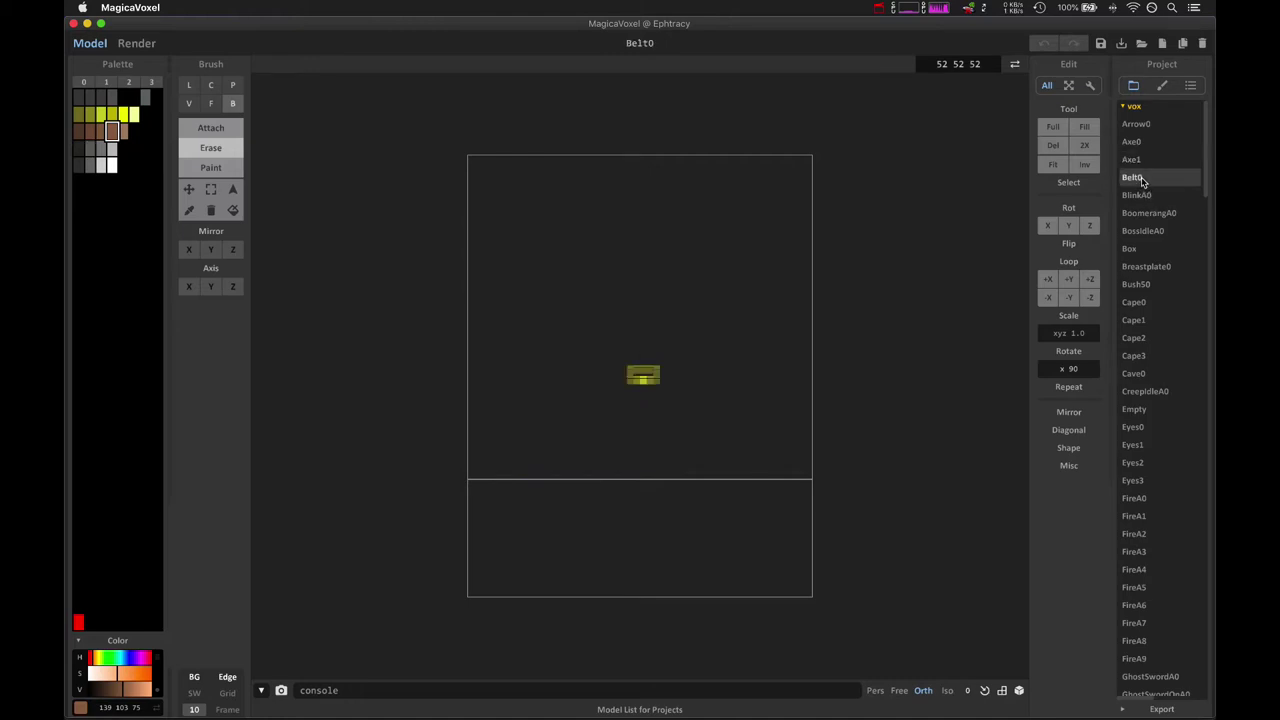
{"action": "right_click_drag", "start_coordinate": [686, 377], "coordinate": [760, 400]}
{"action": "left_click", "coordinate": [1146, 270]}
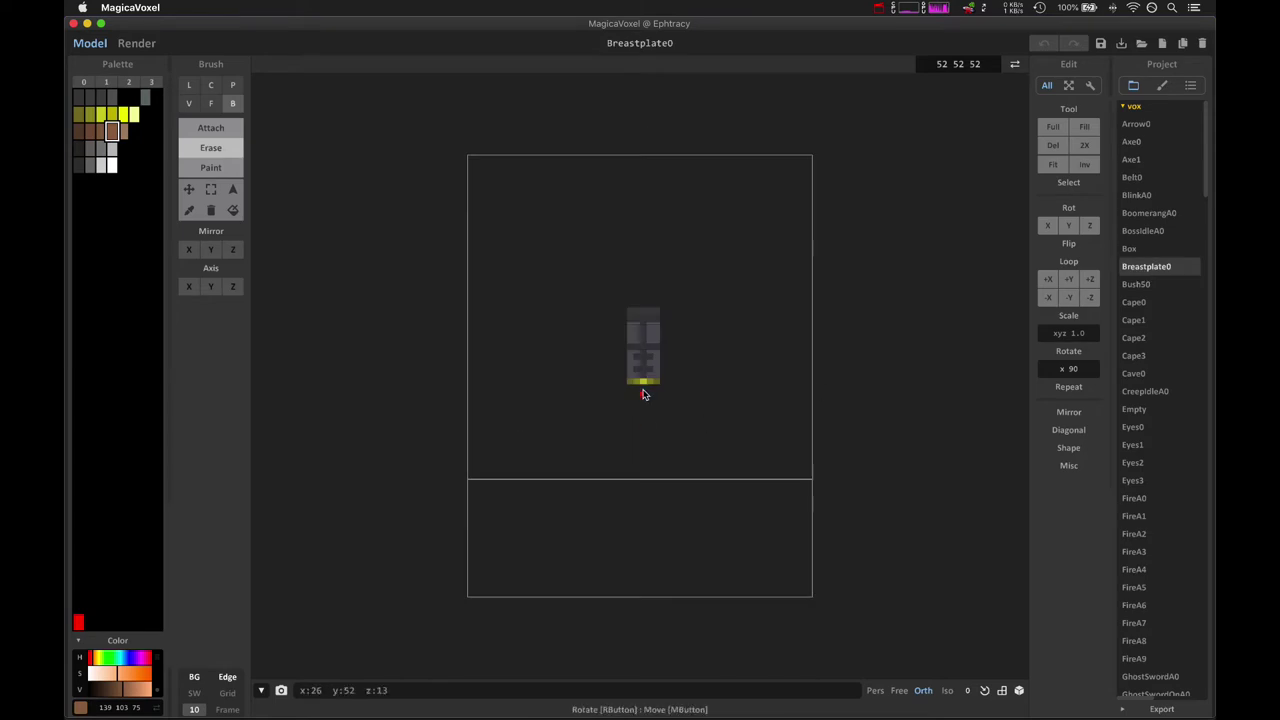
{"action": "right_click_drag", "start_coordinate": [643, 386], "coordinate": [714, 400]}
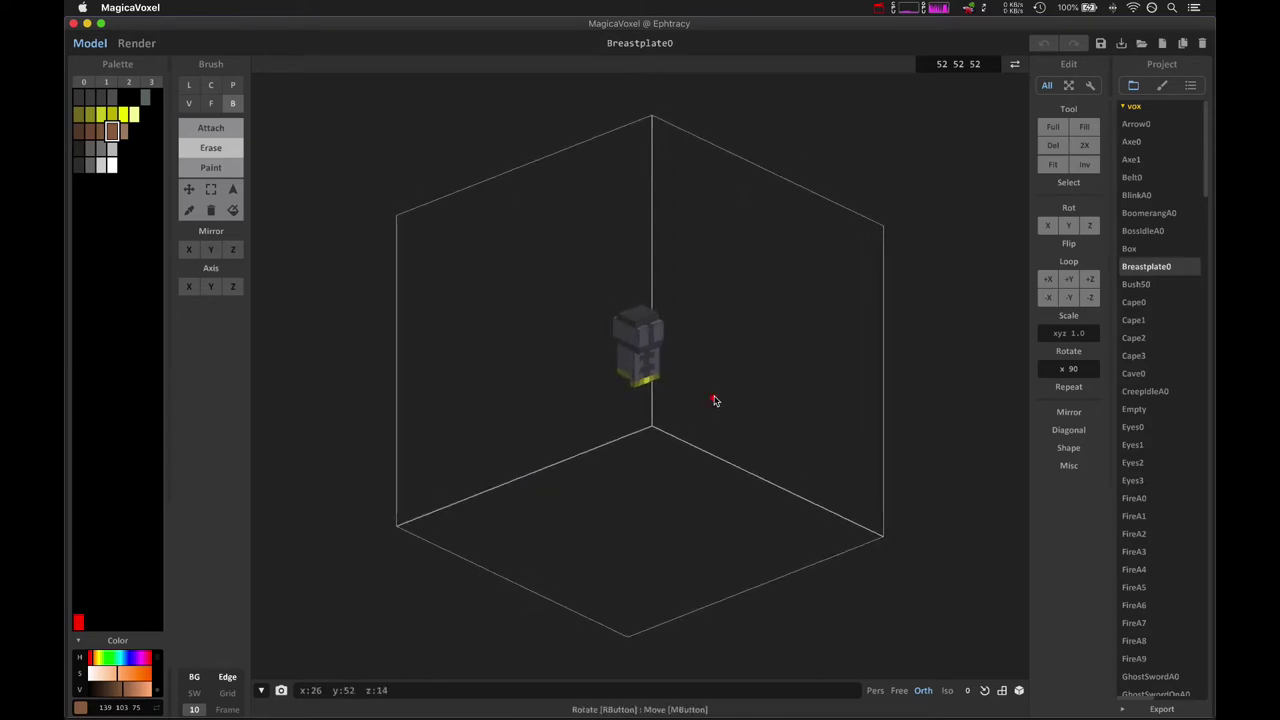
Preview Cape0 through Cape3, orbiting each cape into a 3-D view.
{"action": "left_click", "coordinate": [1155, 304]}
{"action": "right_click_drag", "start_coordinate": [766, 460], "coordinate": [937, 420]}
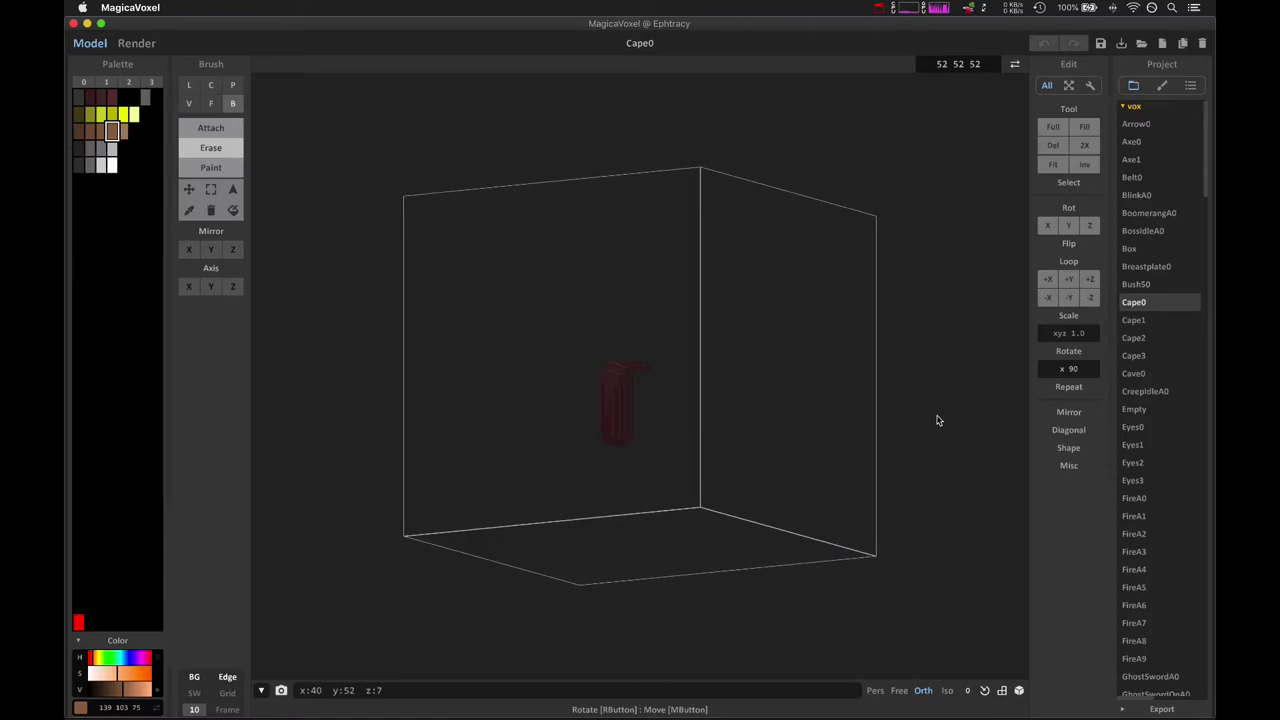
{"action": "left_click", "coordinate": [1135, 321]}
{"action": "right_click_drag", "start_coordinate": [511, 470], "coordinate": [717, 471]}
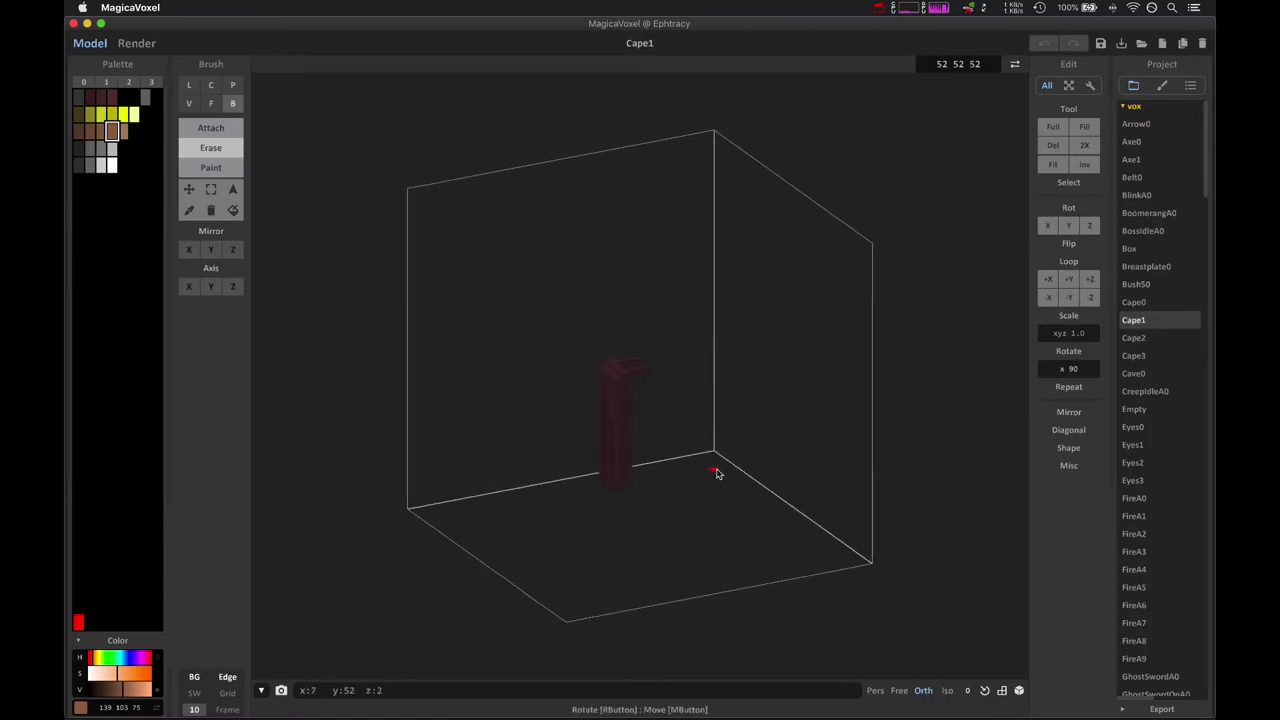
{"action": "left_click", "coordinate": [1140, 339]}
{"action": "right_click_drag", "start_coordinate": [823, 418], "coordinate": [923, 443]}
{"action": "left_click", "coordinate": [1136, 356]}
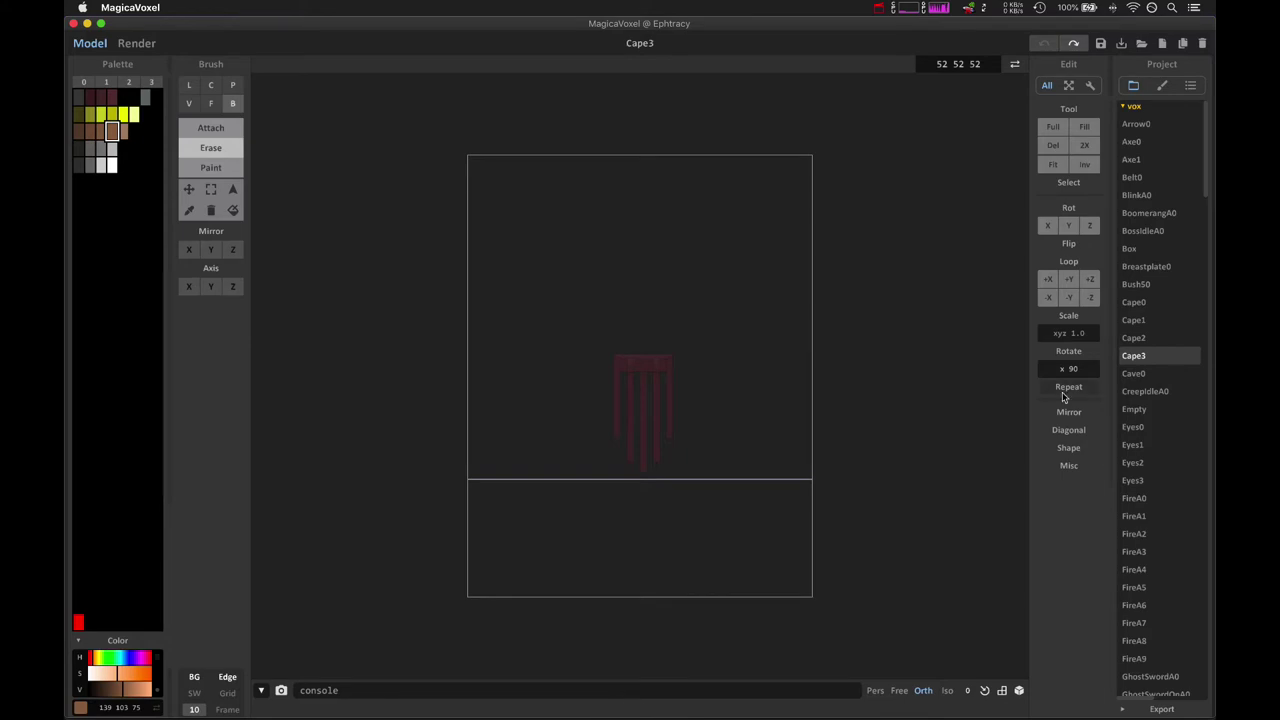
Preview Eyes0 through Eyes3 and FireA0, then go back to Eyes3.
{"action": "key", "text": "super+Tab"}
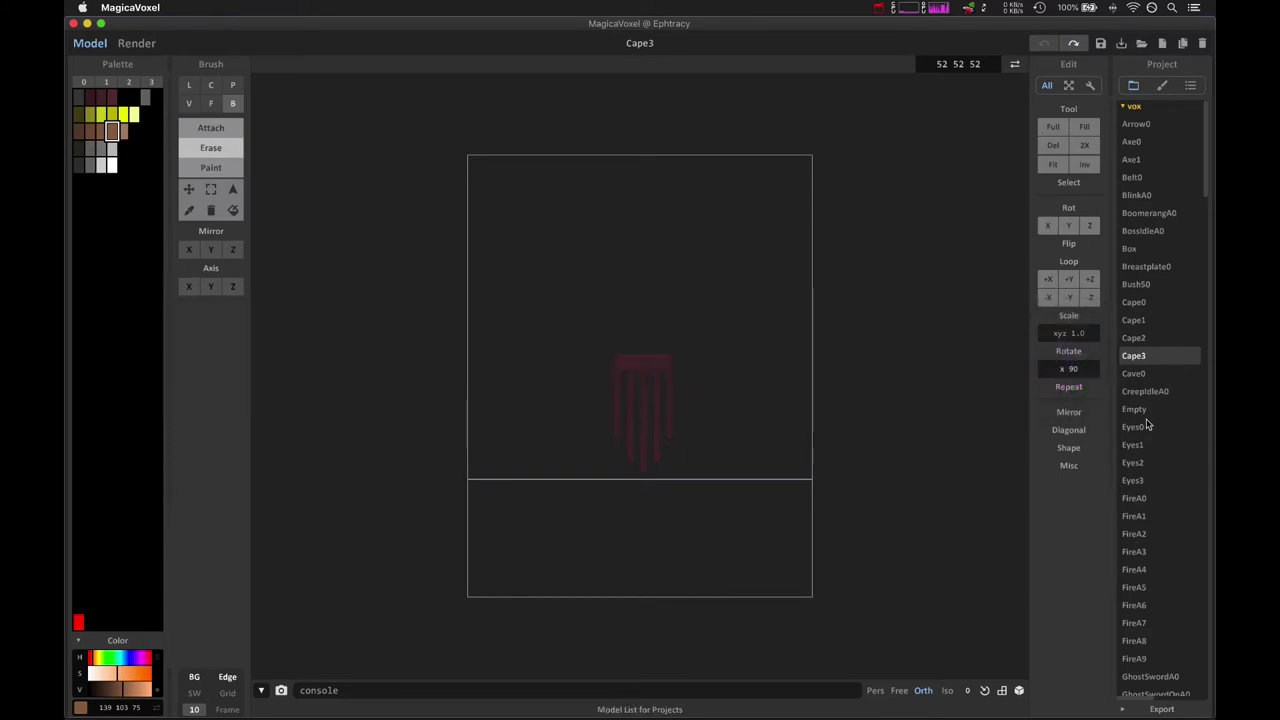
{"action": "left_click", "coordinate": [1146, 427]}
{"action": "left_click", "coordinate": [1142, 447]}
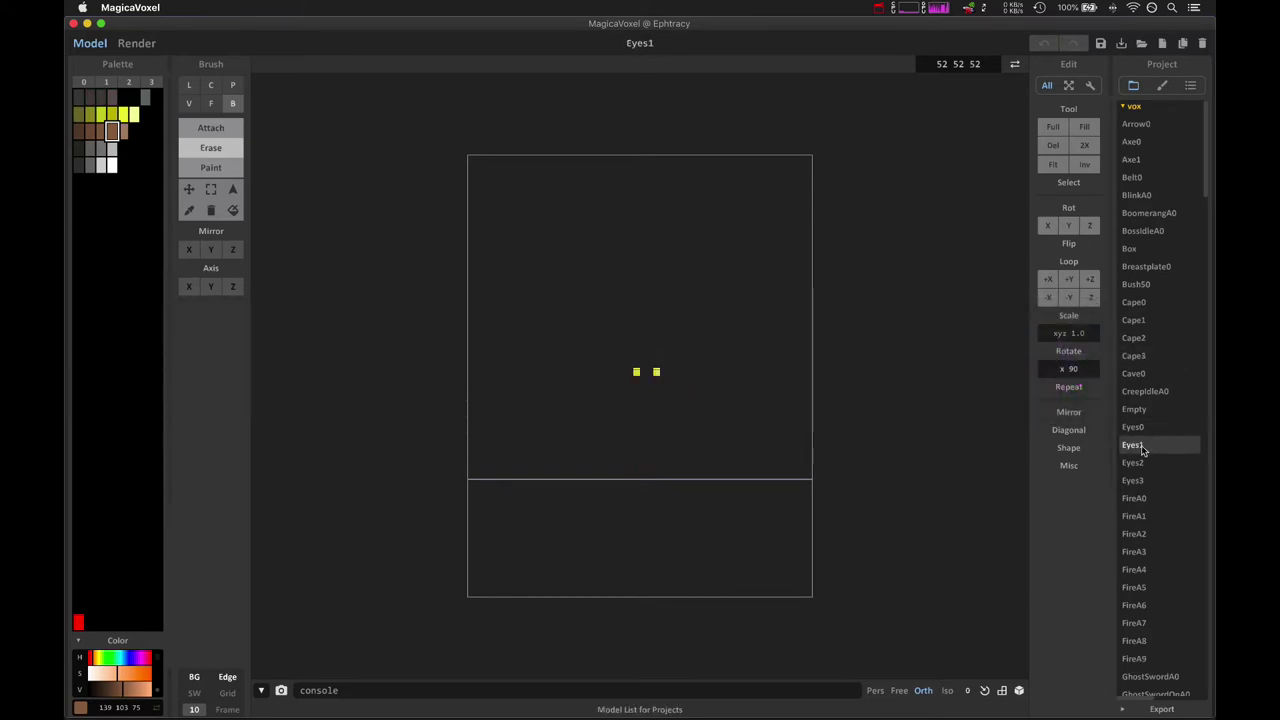
{"action": "left_click", "coordinate": [1145, 461]}
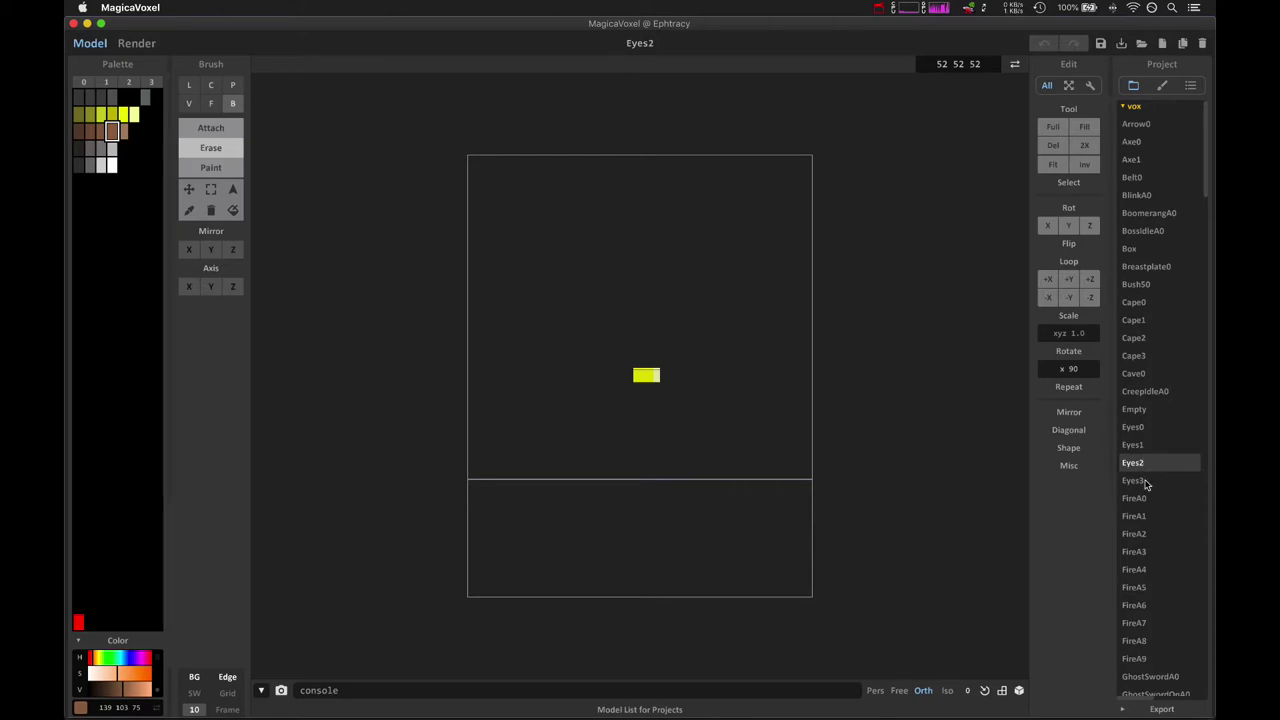
{"action": "left_click", "coordinate": [1147, 482]}
{"action": "left_click", "coordinate": [1145, 500]}
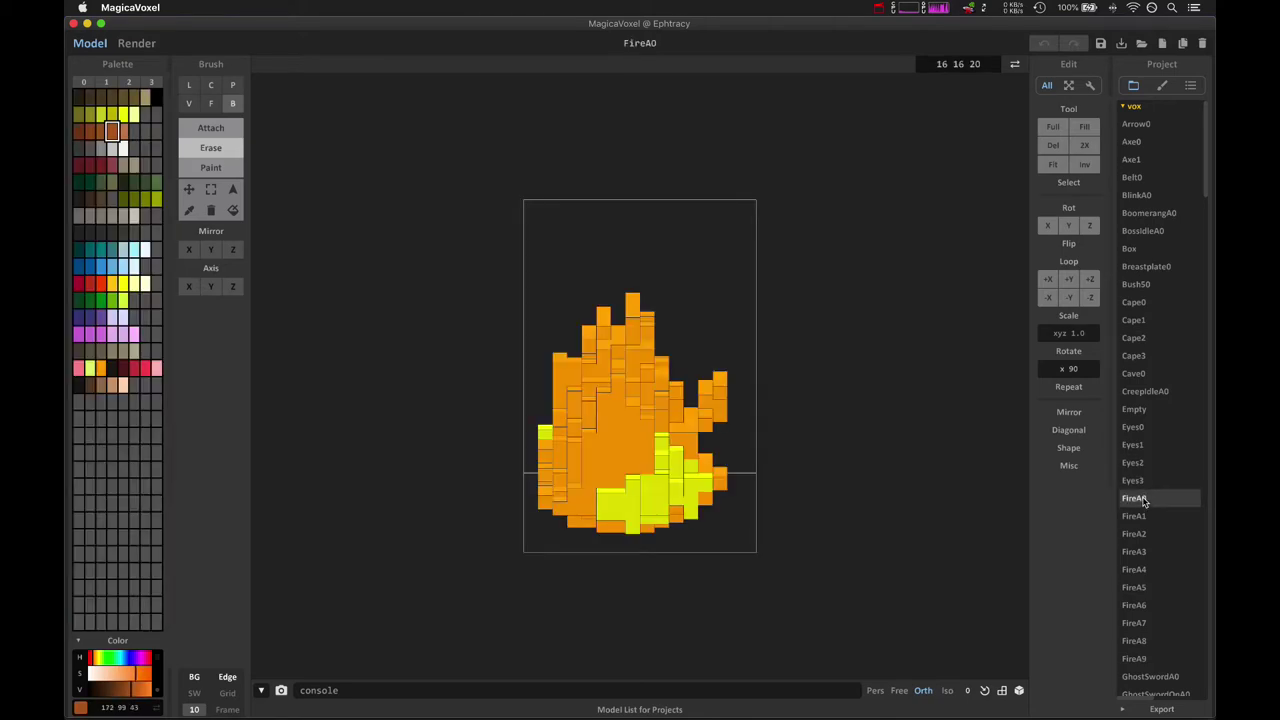
{"action": "left_click", "coordinate": [1147, 480]}
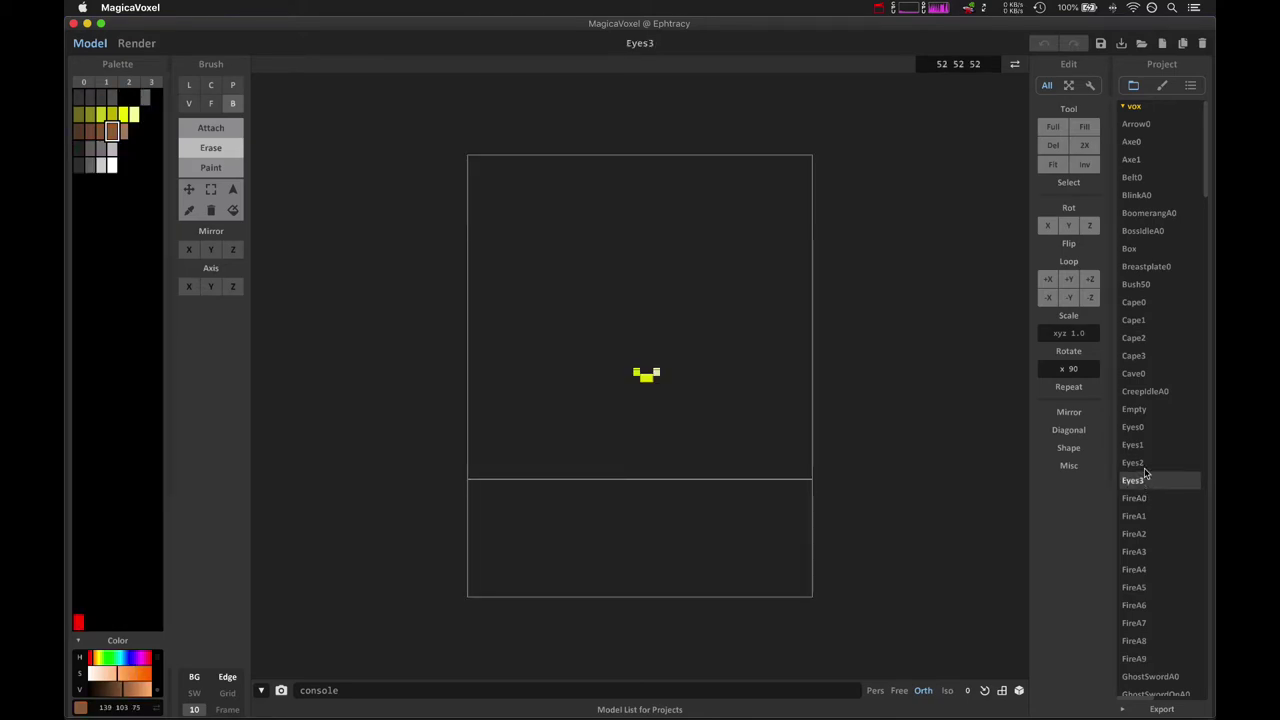
{"action": "scroll", "coordinate": [1147, 450], "scroll_direction": "down", "scroll_amount": 10}
{"action": "key", "text": "super+Tab"}
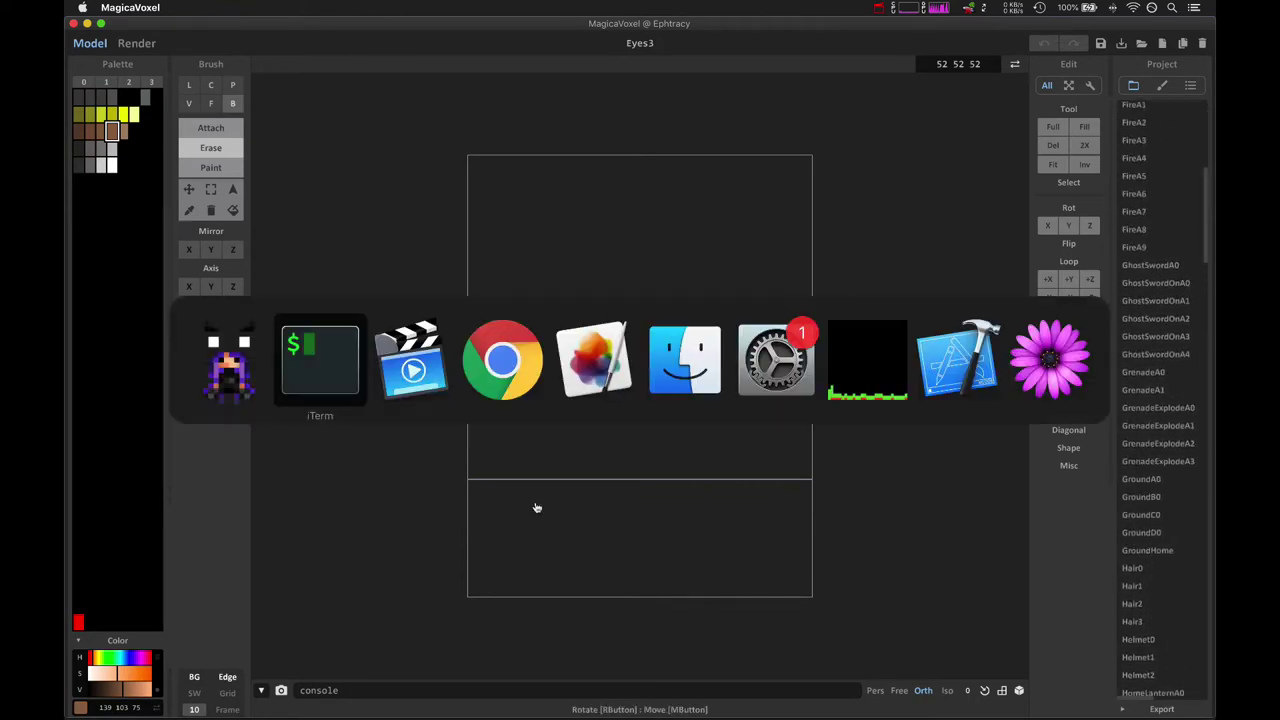
Switch to iTerm2 and bring the terminal window to the front.
{"action": "key", "text": "super+Tab"}
{"action": "left_click", "coordinate": [294, 363]}
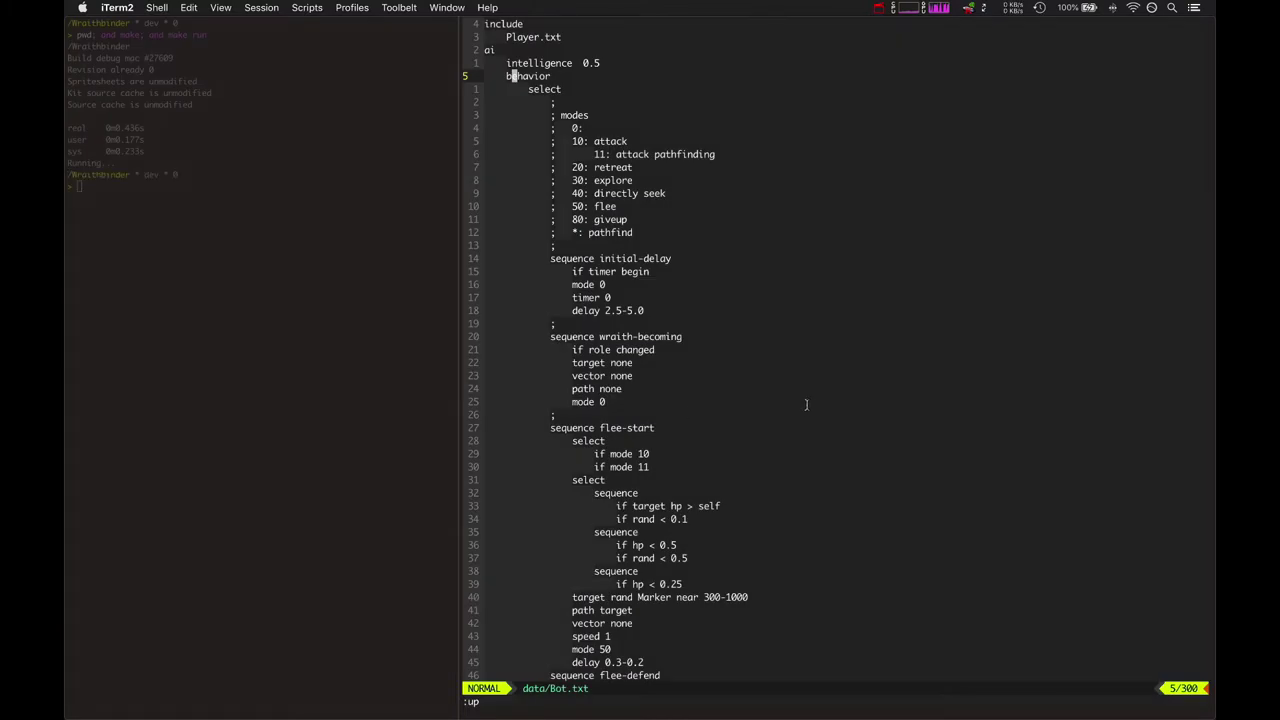
Reopen Cape3 in MagicaVoxel, orbit it in 3-D, and return to the terminal.
{"action": "key", "text": "super+Tab"}
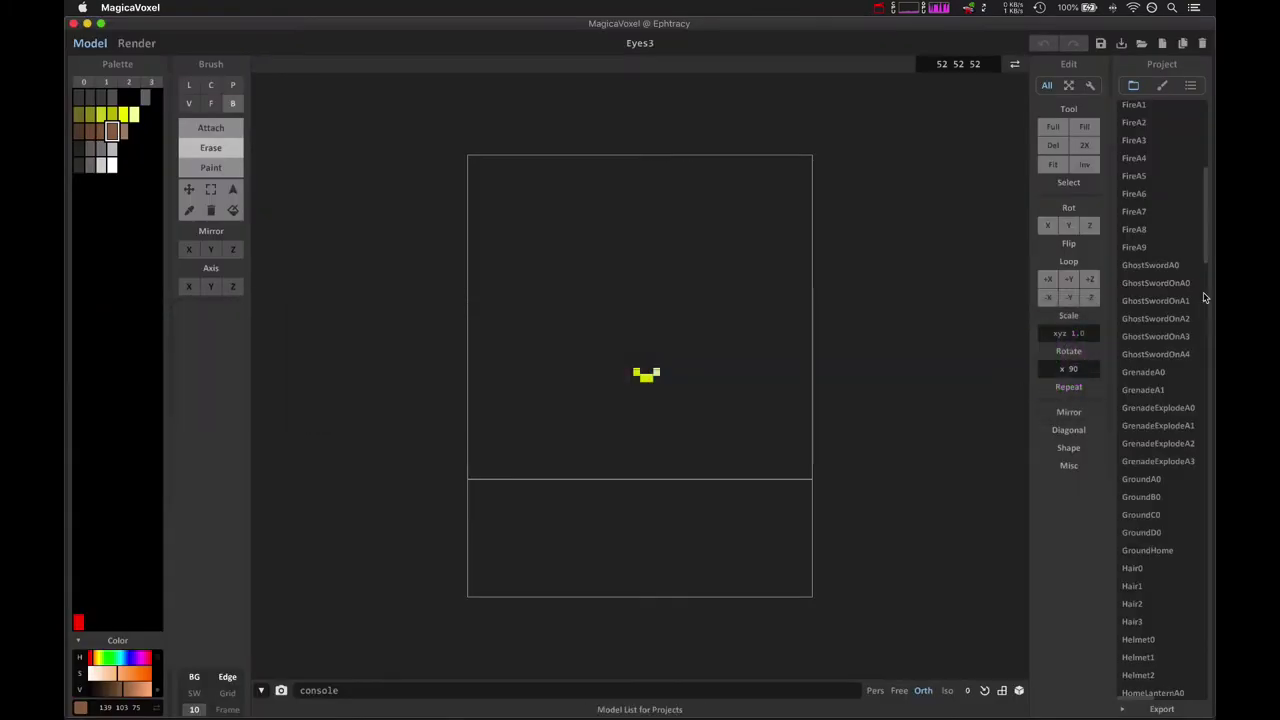
{"action": "left_click_drag", "start_coordinate": [1205, 207], "coordinate": [1206, 173]}
{"action": "left_click", "coordinate": [1146, 228]}
{"action": "right_click_drag", "start_coordinate": [840, 354], "coordinate": [571, 351]}
{"action": "key", "text": "super+Tab"}
Open data/Animations.txt in vim through the fuzzy finder using 'anim'.
{"action": "left_click", "coordinate": [337, 384]}
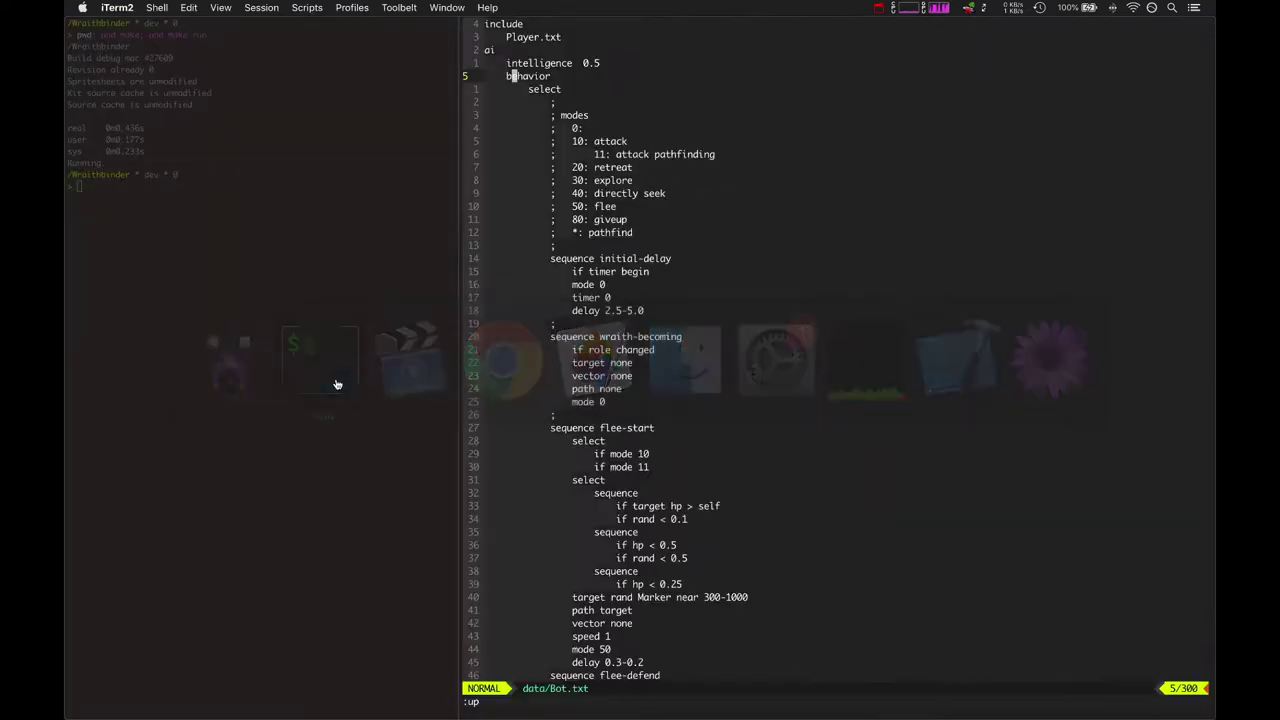
{"action": "key", "text": "ctrl+p"}
{"action": "type", "text": "anim"}
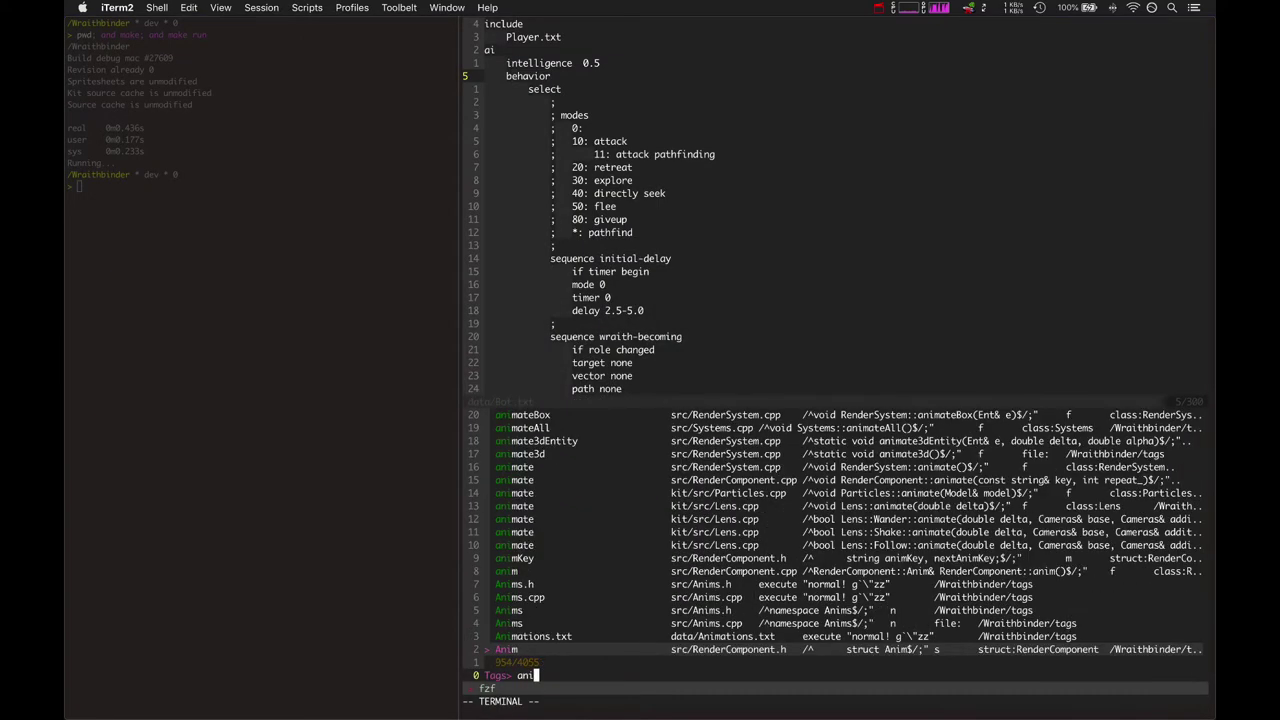
{"action": "key", "text": "Return"}
Highlight the head section line and the MaleAimA0 offset line, inspecting its rotation values.
{"action": "key", "text": "k"}
{"action": "key", "text": "k"}
{"action": "key", "text": "k"}
{"action": "key", "text": "k"}
{"action": "key", "text": "k"}
{"action": "key", "text": "k"}
{"action": "key", "text": "k"}
{"action": "key", "text": "k"}
{"action": "key", "text": "k"}
{"action": "key", "text": "k"}
{"action": "key", "text": "k"}
{"action": "key", "text": "k"}
{"action": "key", "text": "k"}
{"action": "key", "text": "k"}
{"action": "key", "text": "k"}
{"action": "key", "text": "k"}
{"action": "key", "text": "k"}
{"action": "key", "text": "k"}
{"action": "key", "text": "k"}
{"action": "key", "text": "k"}
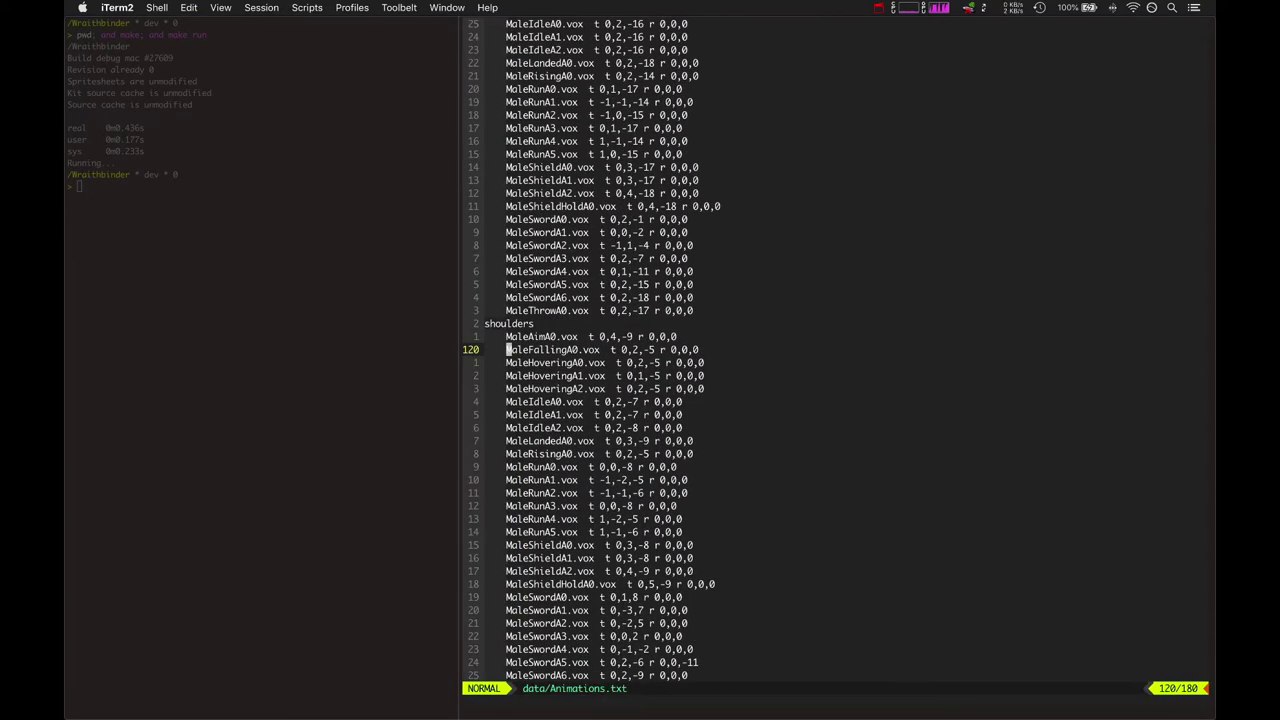
{"action": "key", "text": "k"}
{"action": "key", "text": "k"}
{"action": "key", "text": "k"}
{"action": "key", "text": "k"}
{"action": "key", "text": "k"}
{"action": "key", "text": "k"}
{"action": "key", "text": "k"}
{"action": "key", "text": "k"}
{"action": "key", "text": "k"}
{"action": "key", "text": "k"}
{"action": "key", "text": "k"}
{"action": "key", "text": "k"}
{"action": "key", "text": "k"}
{"action": "key", "text": "k"}
{"action": "key", "text": "k"}
{"action": "key", "text": "k"}
{"action": "key", "text": "k"}
{"action": "key", "text": "k"}
{"action": "key", "text": "k"}
{"action": "key", "text": "k"}
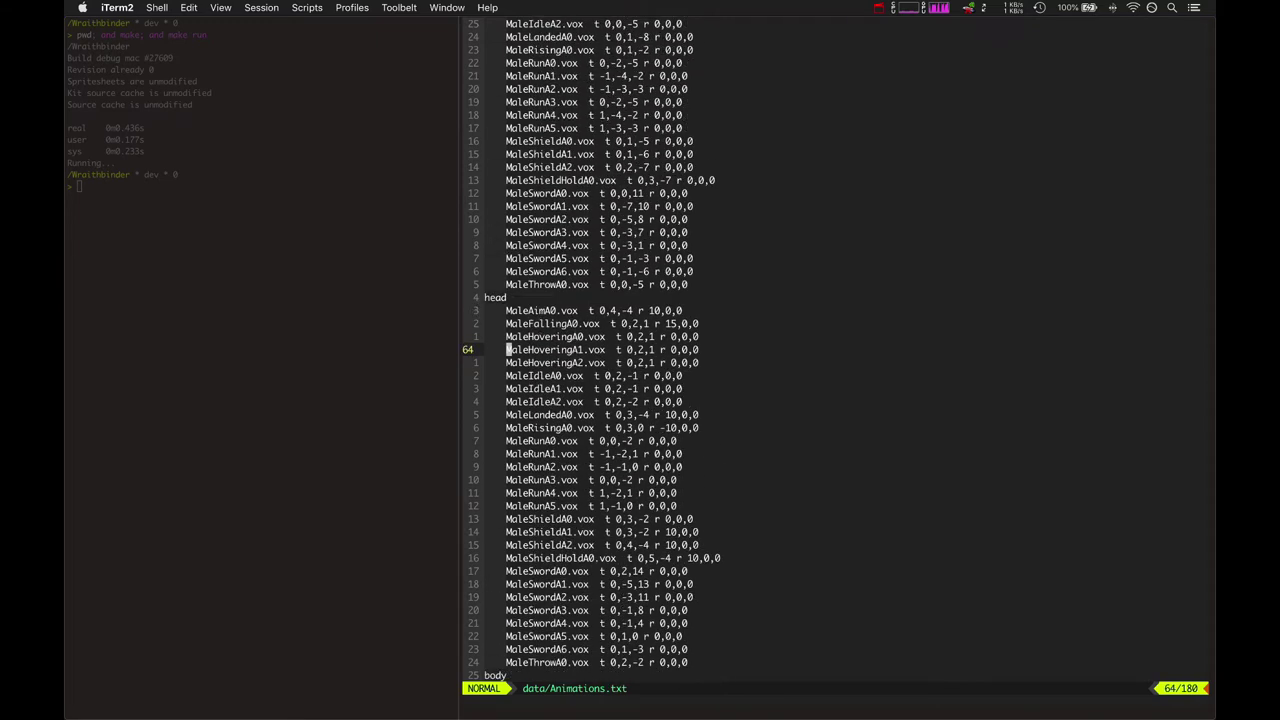
{"action": "key", "text": "shift+v"}
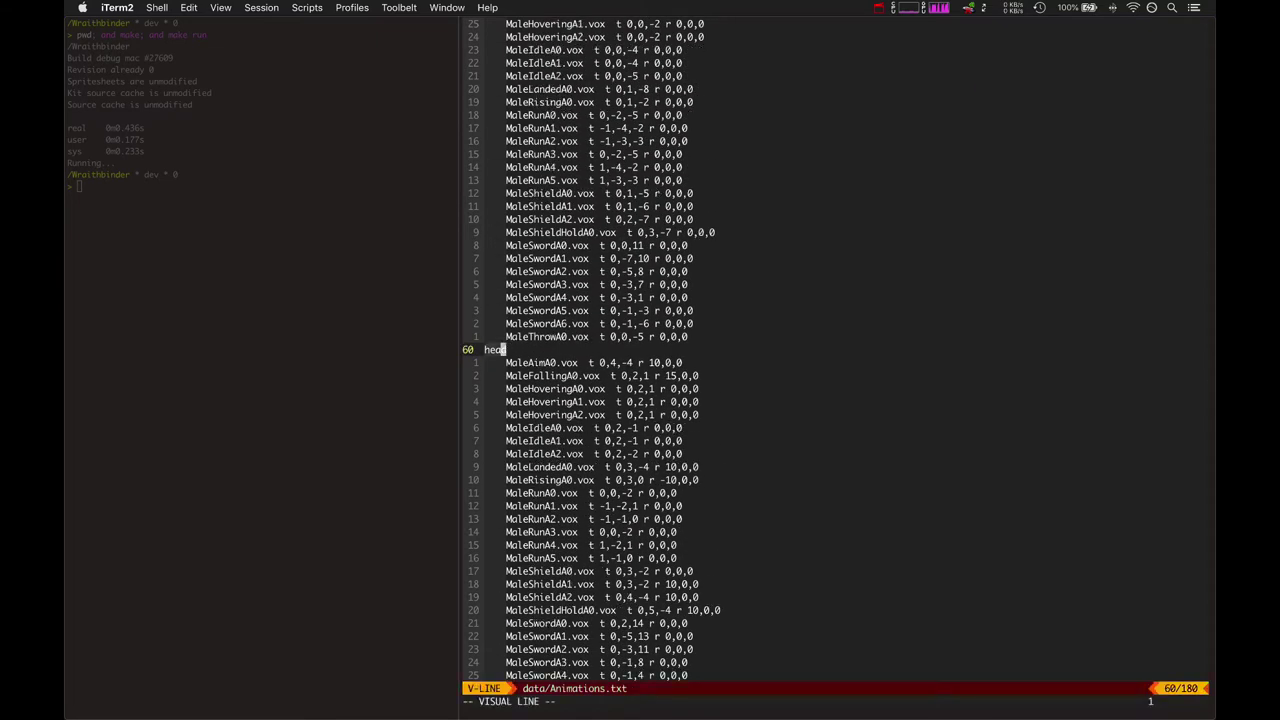
{"action": "key", "text": "Escape"}
{"action": "key", "text": "j"}
{"action": "key", "text": "j"}
{"action": "key", "text": "k"}
{"action": "key", "text": "shift+v"}
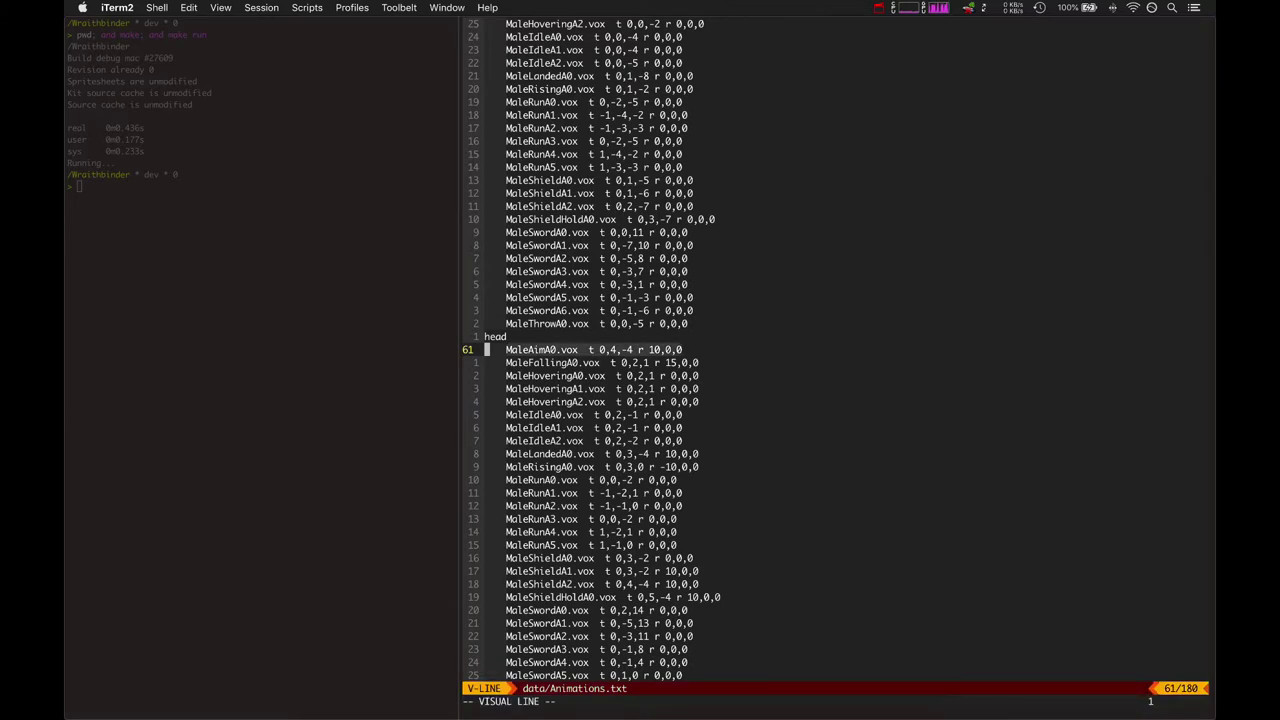
{"action": "key", "text": "Escape"}
{"action": "key", "text": "w"}
{"action": "key", "text": "w"}
{"action": "key", "text": "w"}
{"action": "key", "text": "w"}
{"action": "key", "text": "w"}
{"action": "key", "text": "v"}
{"action": "key", "text": "w"}
{"action": "key", "text": "w"}
{"action": "key", "text": "Escape"}
{"action": "key", "text": "w"}
Return to the head section header, then page down toward the cape offsets.
{"action": "key", "text": "v"}
{"action": "key", "text": "Escape"}
{"action": "key", "text": "k"}
{"action": "key", "text": "shift+v"}
{"action": "key", "text": "Escape"}
{"action": "key", "text": "ctrl+d"}
{"action": "key", "text": "ctrl+d"}
{"action": "key", "text": "ctrl+d"}
{"action": "key", "text": "ctrl+d"}
{"action": "key", "text": "ctrl+d"}
Clear search highlighting and go to the MaleFallingA0 cape line's rotation values.
{"action": "type", "text": ":noh"}
{"action": "key", "text": "Return"}
{"action": "key", "text": "k"}
{"action": "key", "text": "k"}
{"action": "key", "text": "k"}
{"action": "key", "text": "k"}
{"action": "key", "text": "k"}
{"action": "key", "text": "k"}
{"action": "key", "text": "k"}
{"action": "key", "text": "k"}
{"action": "key", "text": "k"}
{"action": "key", "text": "k"}
{"action": "key", "text": "k"}
{"action": "key", "text": "k"}
{"action": "key", "text": "k"}
{"action": "key", "text": "k"}
{"action": "key", "text": "k"}
{"action": "key", "text": "k"}
{"action": "key", "text": "k"}
{"action": "key", "text": "k"}
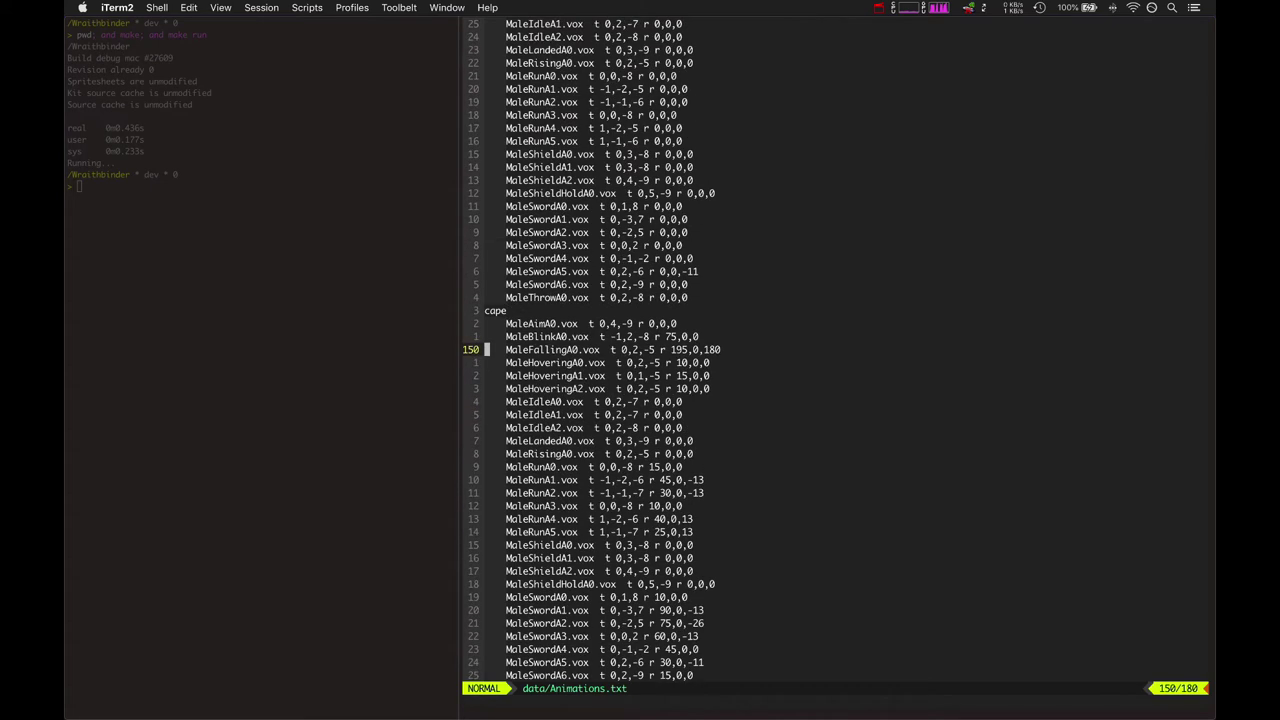
{"action": "key", "text": "shift+v"}
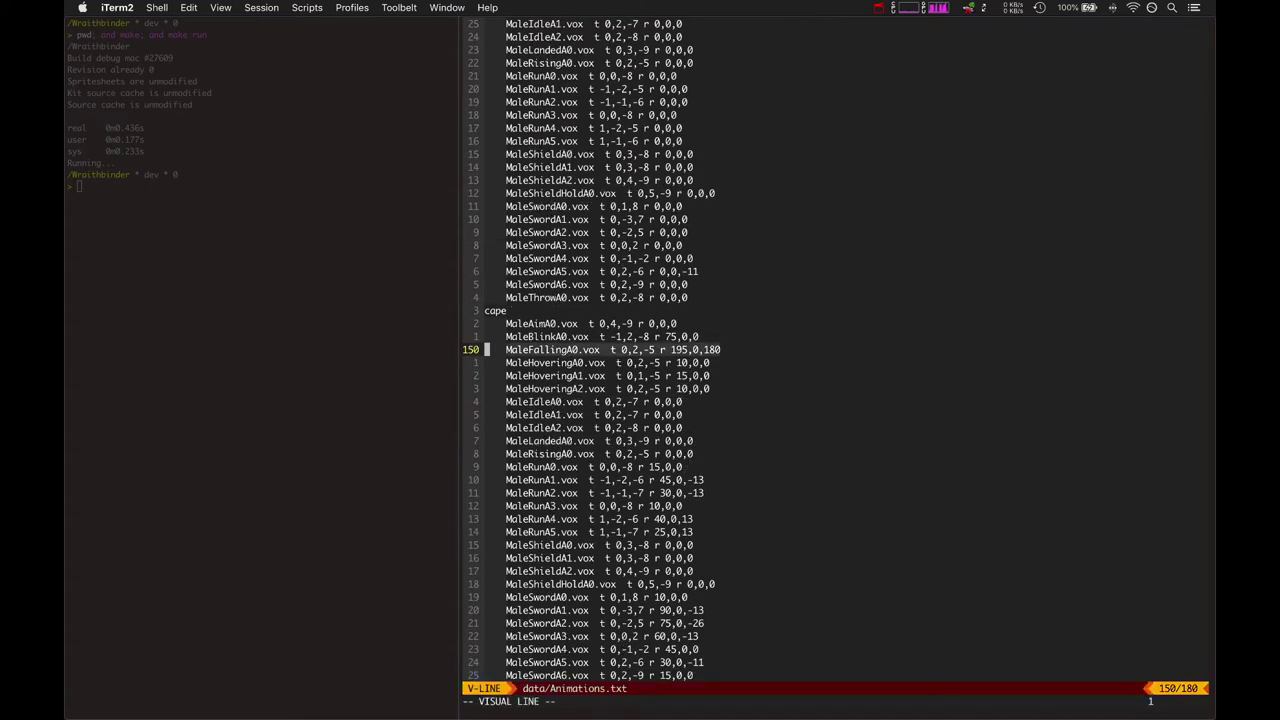
{"action": "key", "text": "Escape"}
{"action": "key", "text": "dollar"}
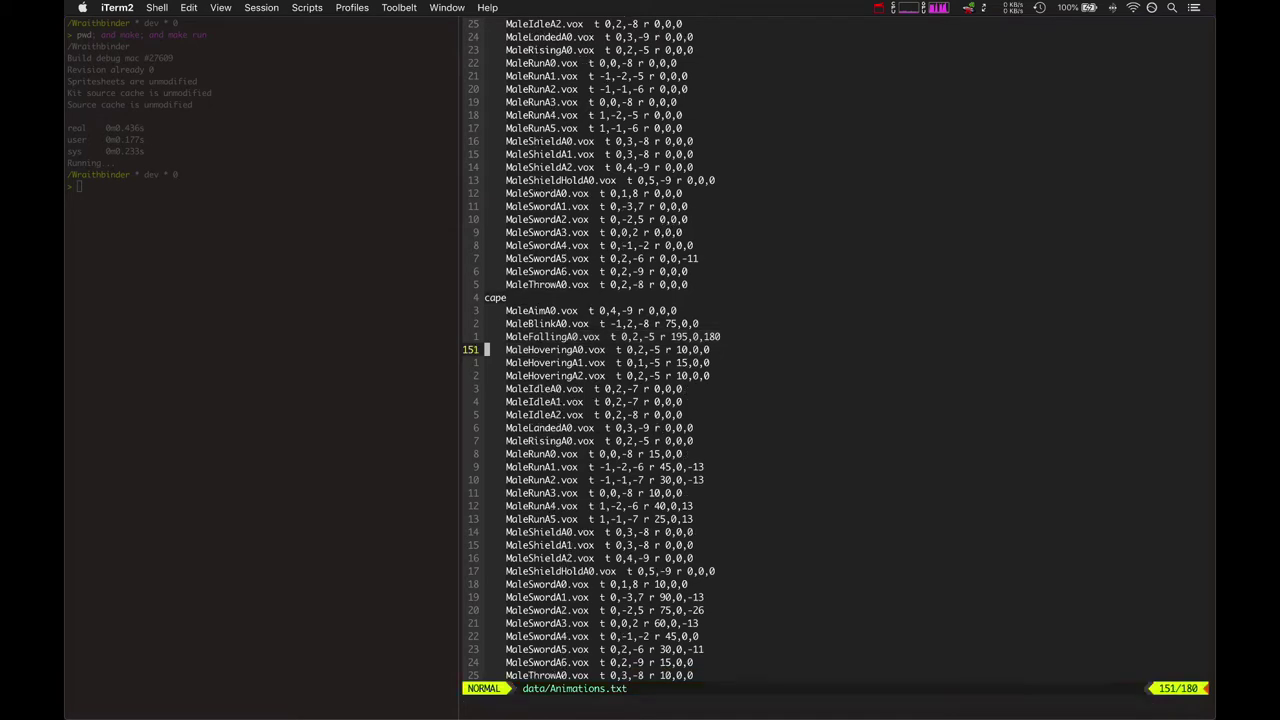
{"action": "key", "text": "shift+f"}
{"action": "key", "text": "r"}
Select the 195 and ,180 rotation values of MaleFallingA0.
{"action": "key", "text": "w"}
{"action": "key", "text": "v"}
{"action": "key", "text": "e"}
{"action": "key", "text": "Escape"}
{"action": "key", "text": "w"}
{"action": "key", "text": "w"}
{"action": "key", "text": "w"}
{"action": "key", "text": "v"}
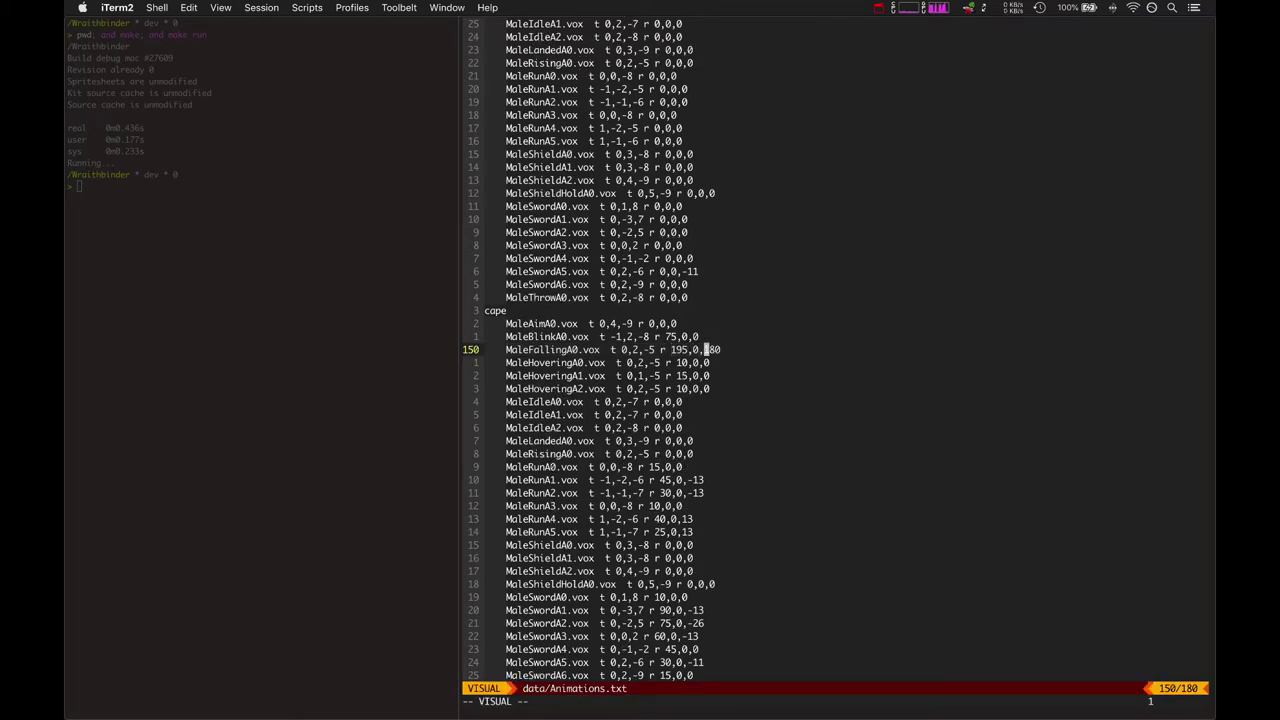
{"action": "key", "text": "e"}
Review the MaleHoveringA0 and MaleIdleA0 cape entries, then switch to MagicaVoxel.
{"action": "key", "text": "Escape"}
{"action": "key", "text": "j"}
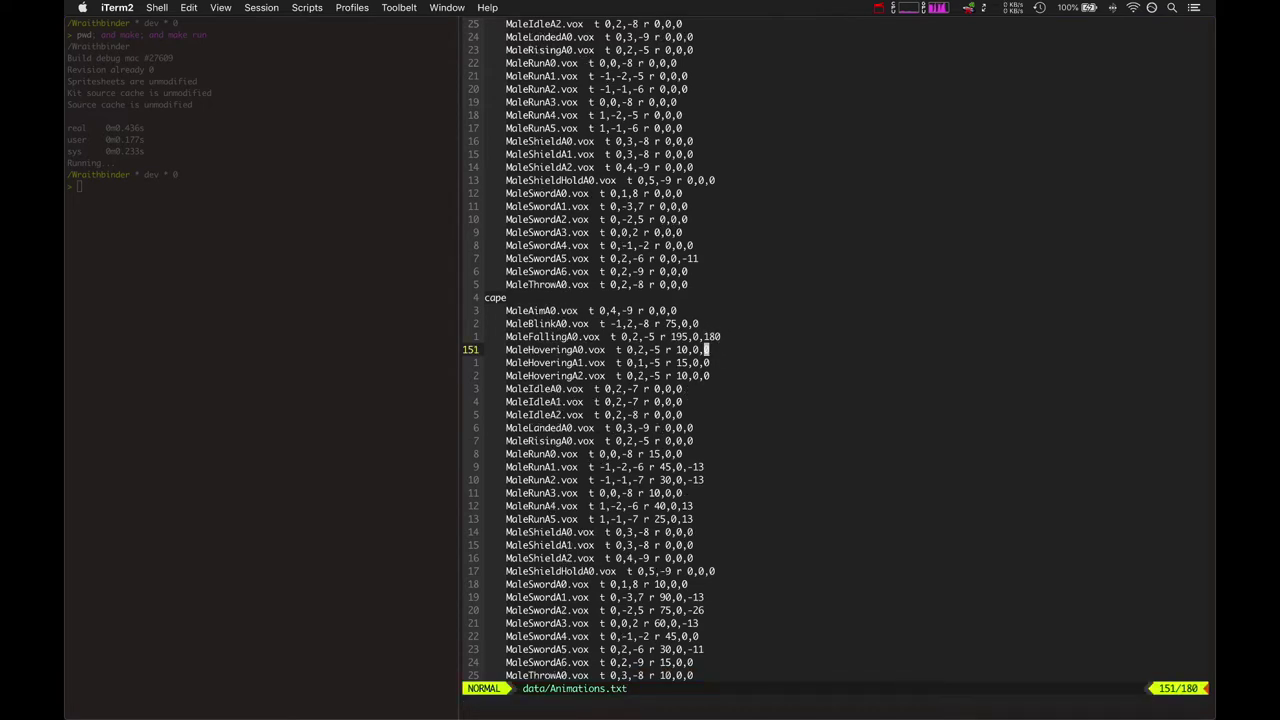
{"action": "key", "text": "j"}
{"action": "key", "text": "j"}
{"action": "key", "text": "j"}
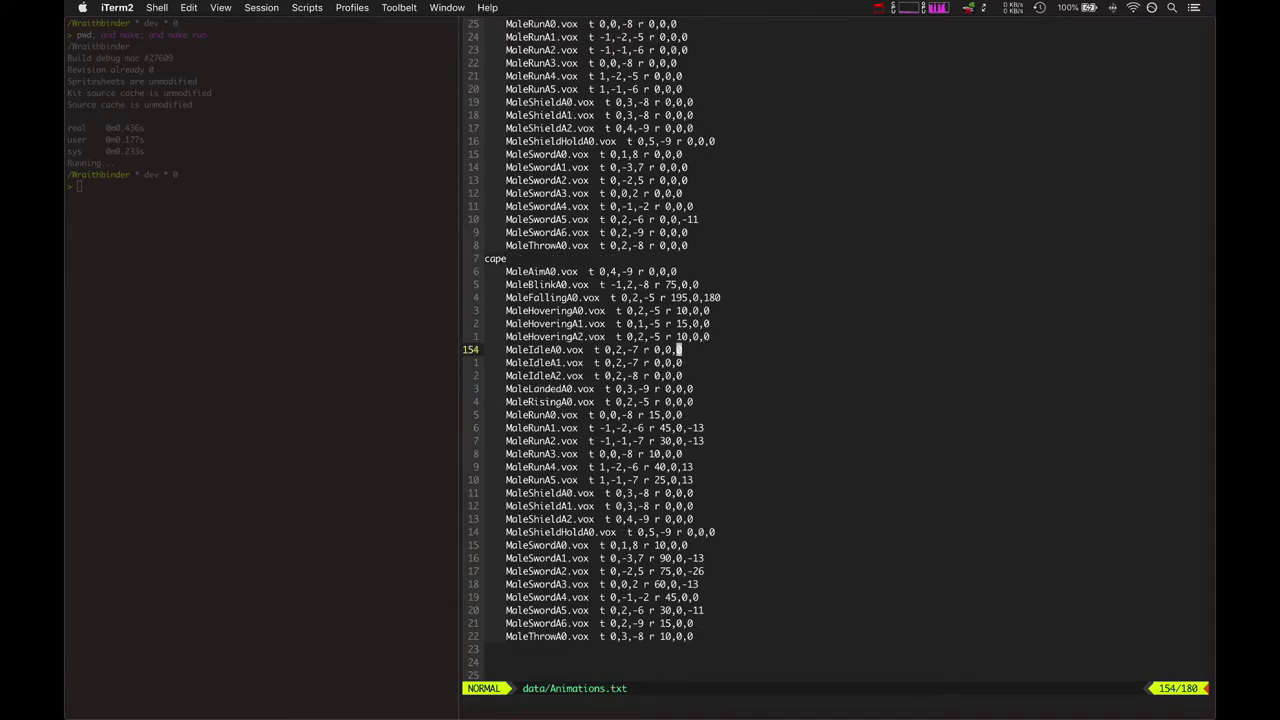
{"action": "key", "text": "k"}
{"action": "key", "text": "k"}
{"action": "key", "text": "k"}
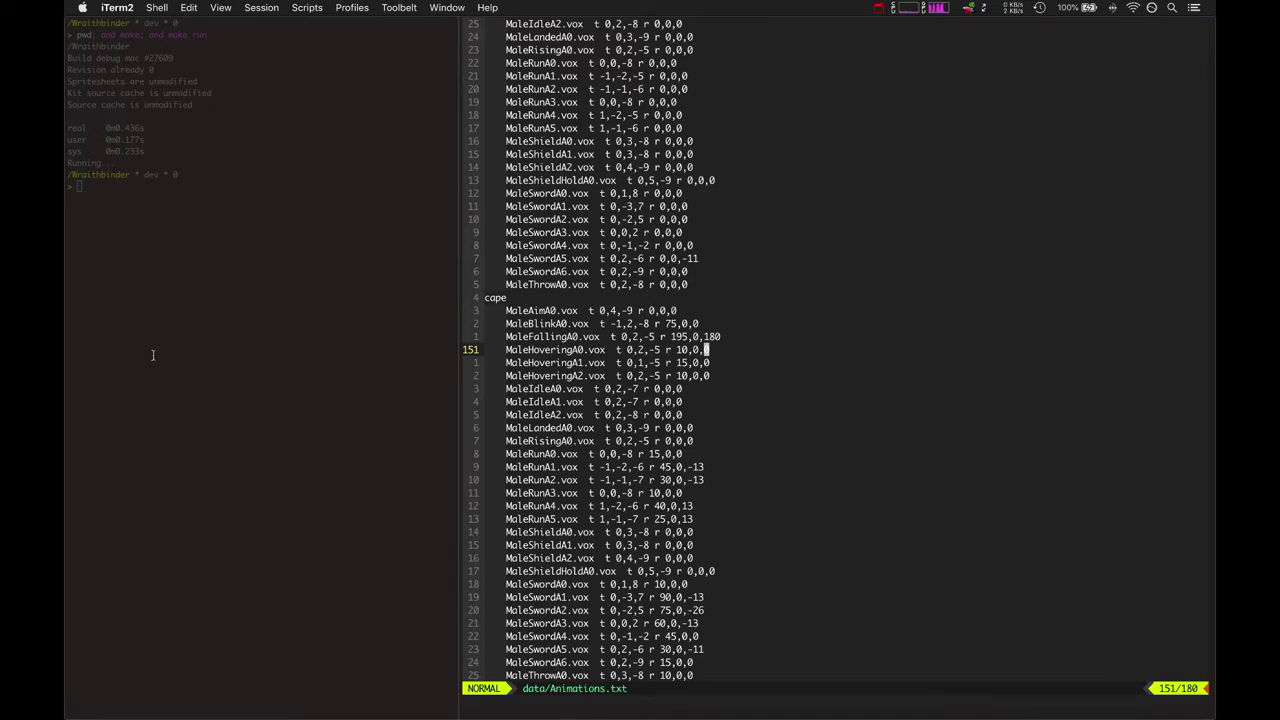
{"action": "key", "text": "super+Tab"}
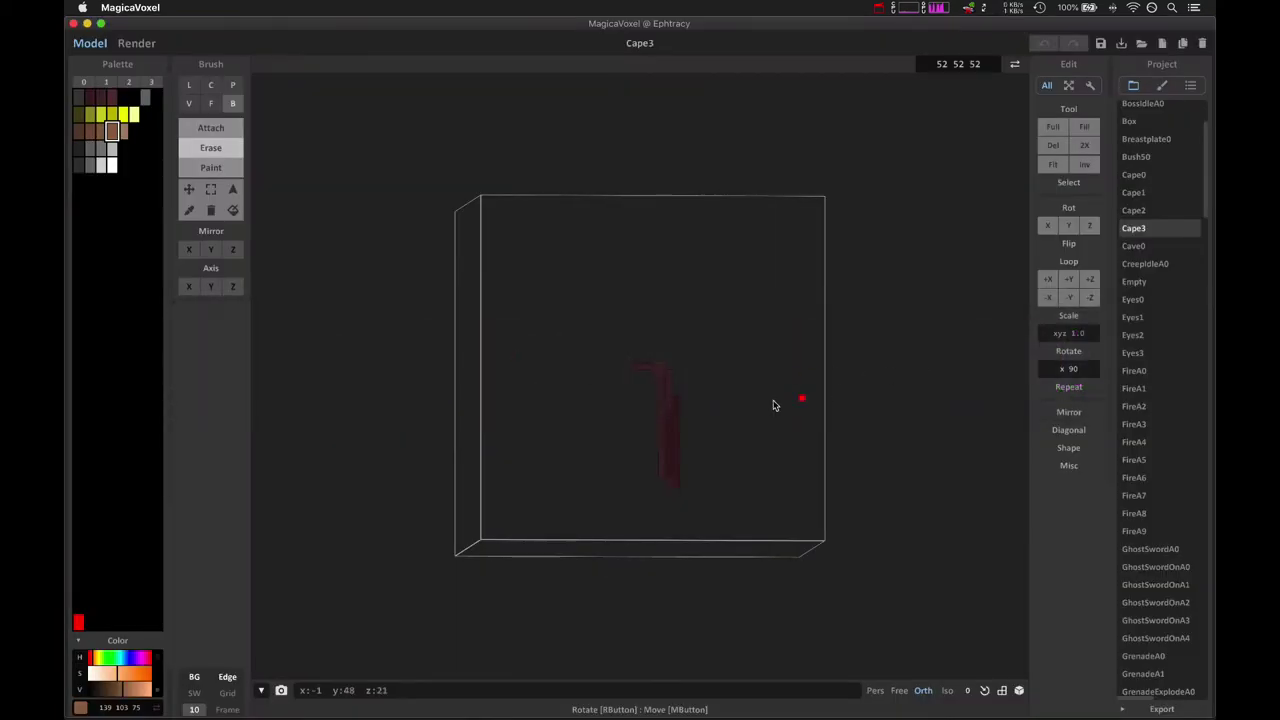
Orbit Cape3, scroll to the male models, and open MaleAimA0 in an elevated view.
{"action": "right_click_drag", "start_coordinate": [651, 386], "coordinate": [723, 423]}
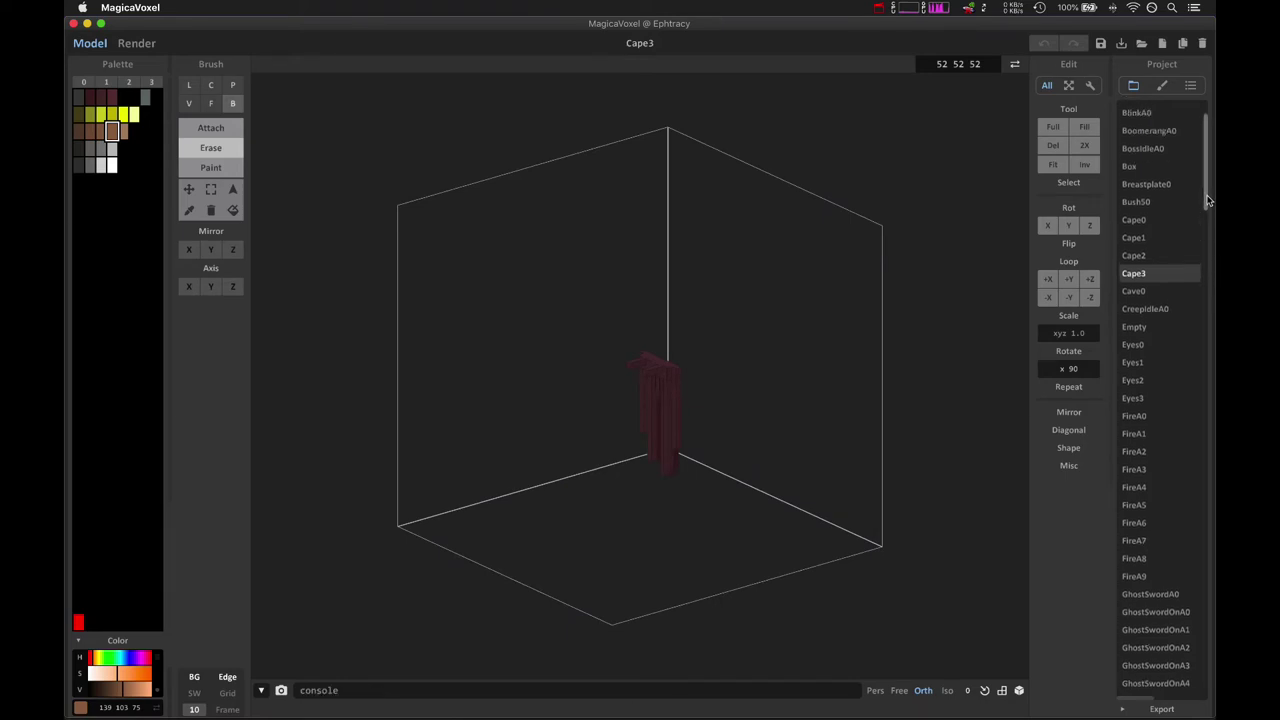
{"action": "left_click_drag", "start_coordinate": [1208, 200], "coordinate": [1208, 184]}
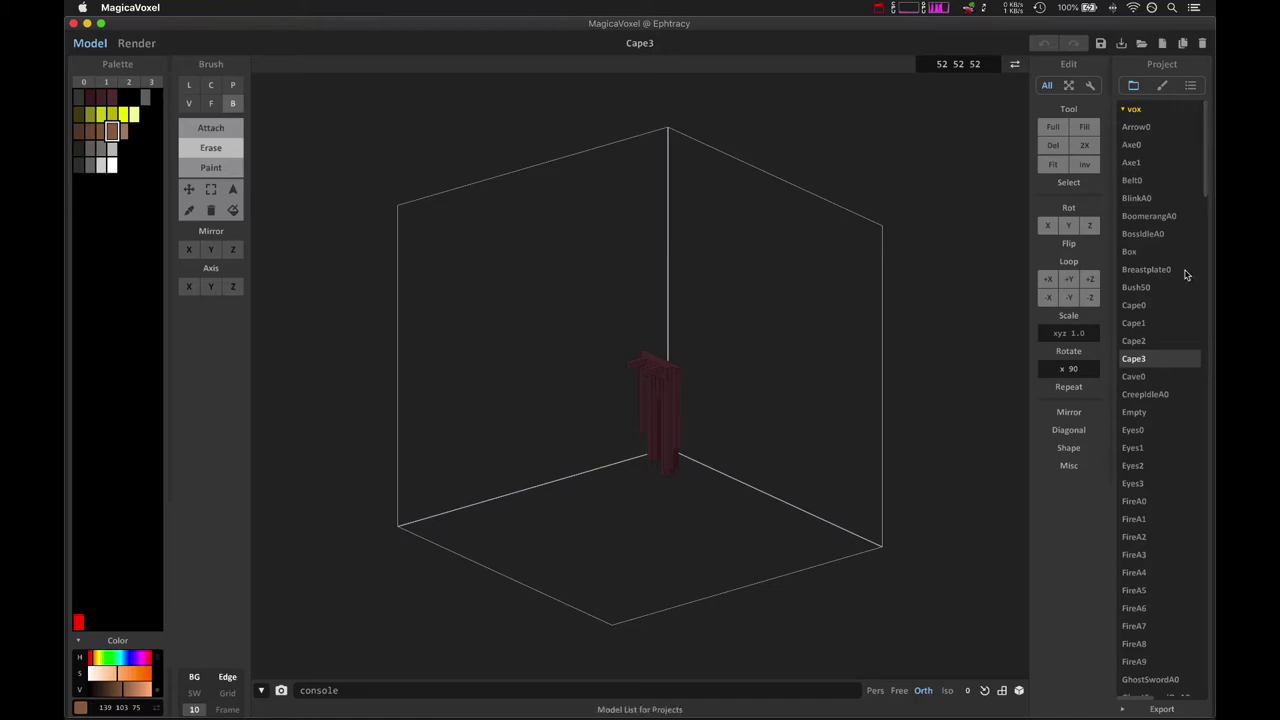
{"action": "left_click_drag", "start_coordinate": [1207, 185], "coordinate": [1190, 330]}
{"action": "left_click", "coordinate": [1143, 423]}
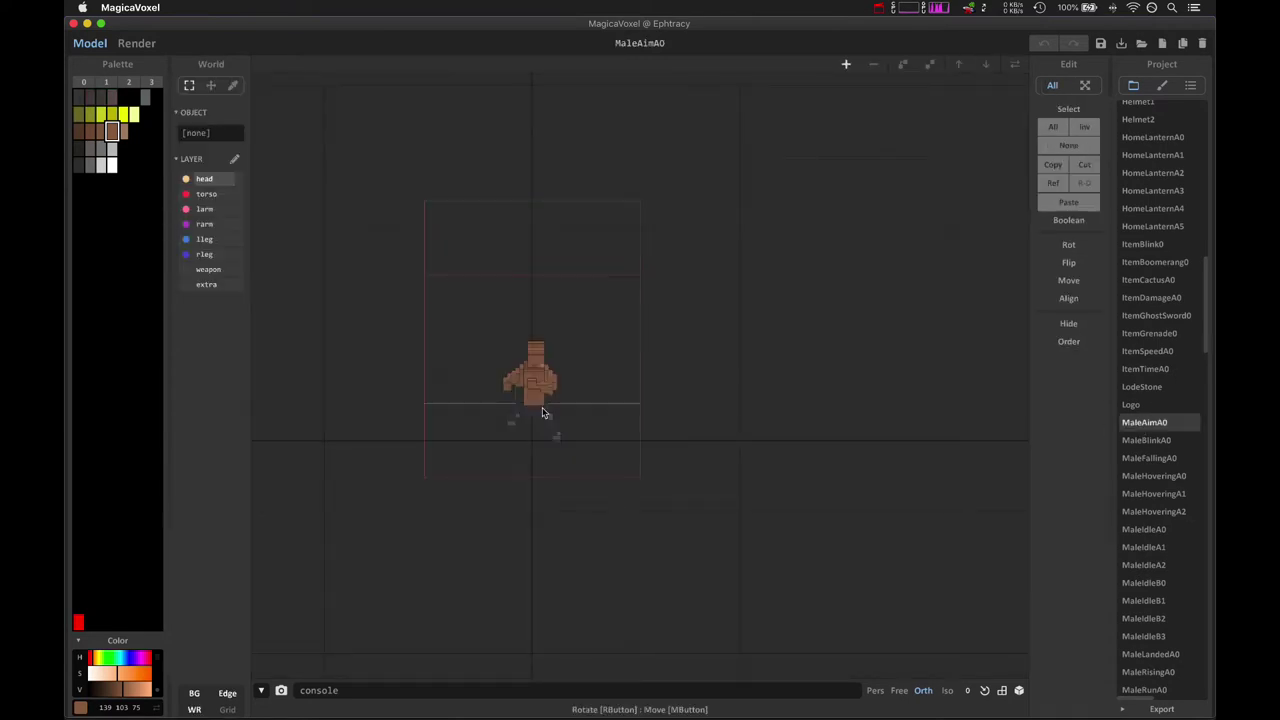
{"action": "right_click_drag", "start_coordinate": [620, 410], "coordinate": [625, 433]}
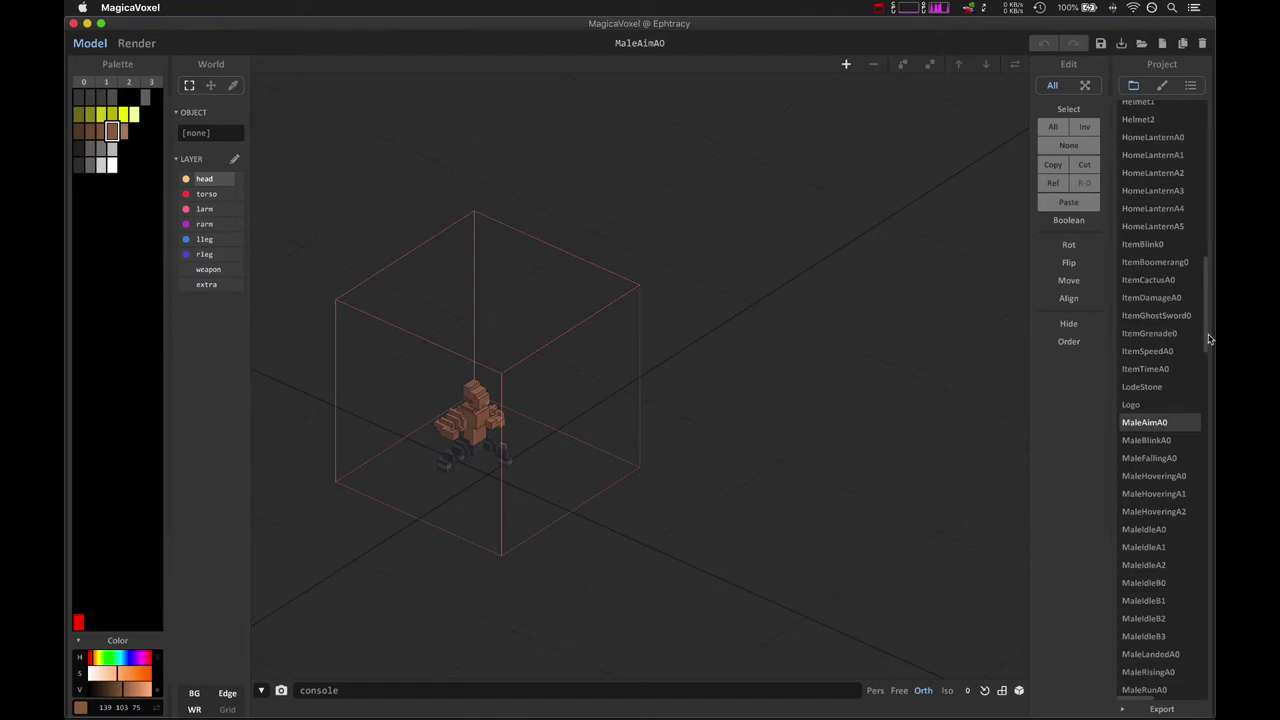
{"action": "left_click_drag", "start_coordinate": [1207, 390], "coordinate": [1207, 450]}
Step through frames MaleSwordA0 to MaleSwordA3, then return to MaleSwordA0 and zoom in.
{"action": "left_click", "coordinate": [1160, 309]}
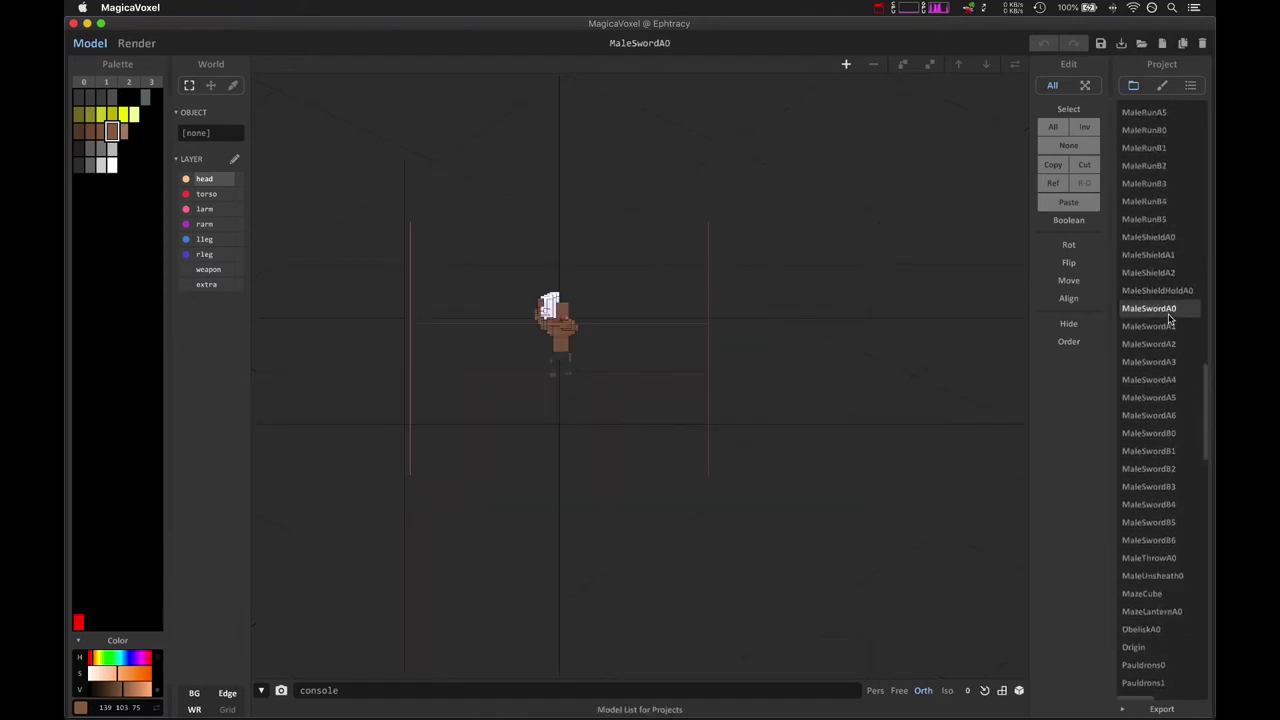
{"action": "scroll", "coordinate": [951, 354], "scroll_direction": "up", "scroll_amount": 5}
{"action": "right_click_drag", "start_coordinate": [537, 391], "coordinate": [567, 397]}
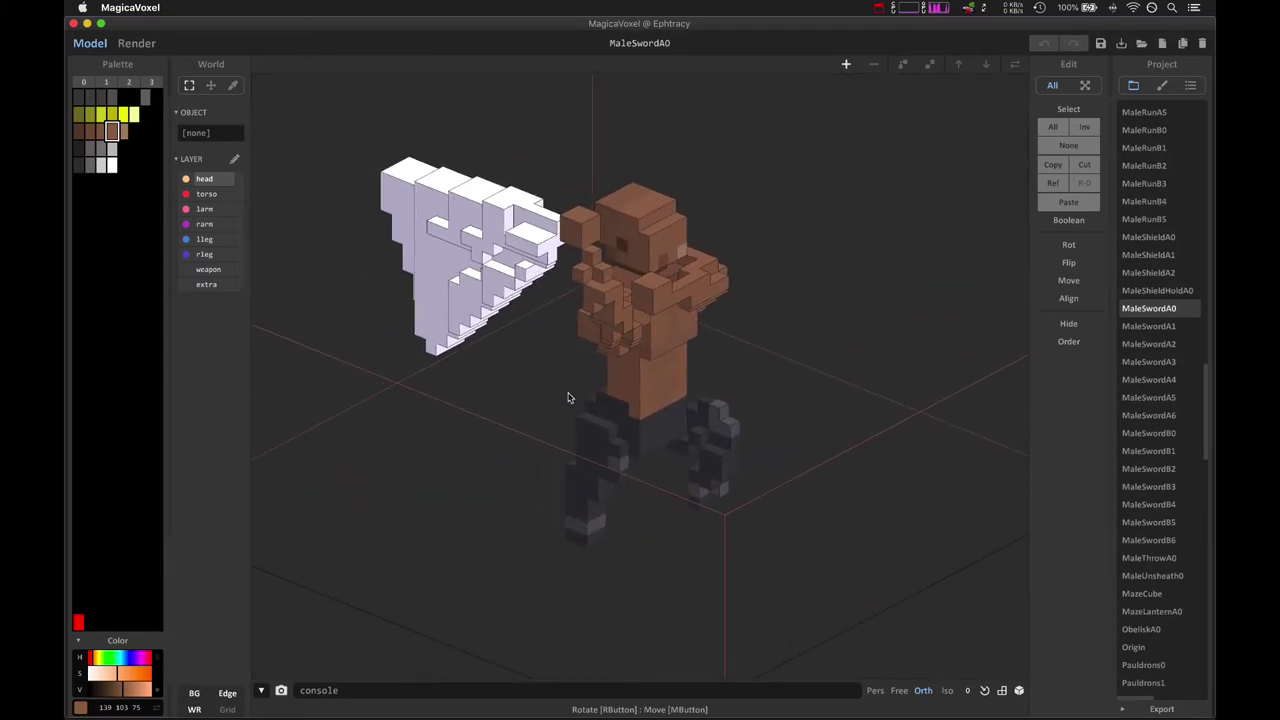
{"action": "left_click", "coordinate": [1150, 328]}
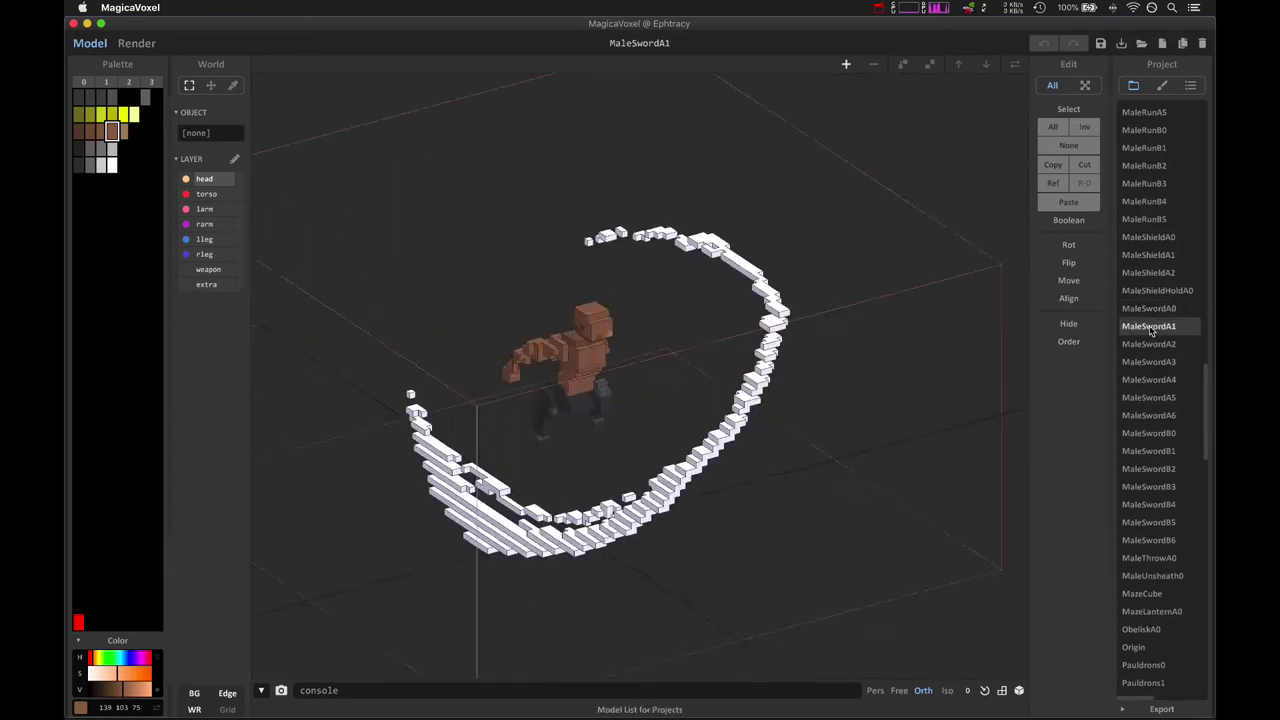
{"action": "left_click", "coordinate": [1152, 342]}
{"action": "left_click", "coordinate": [1155, 361]}
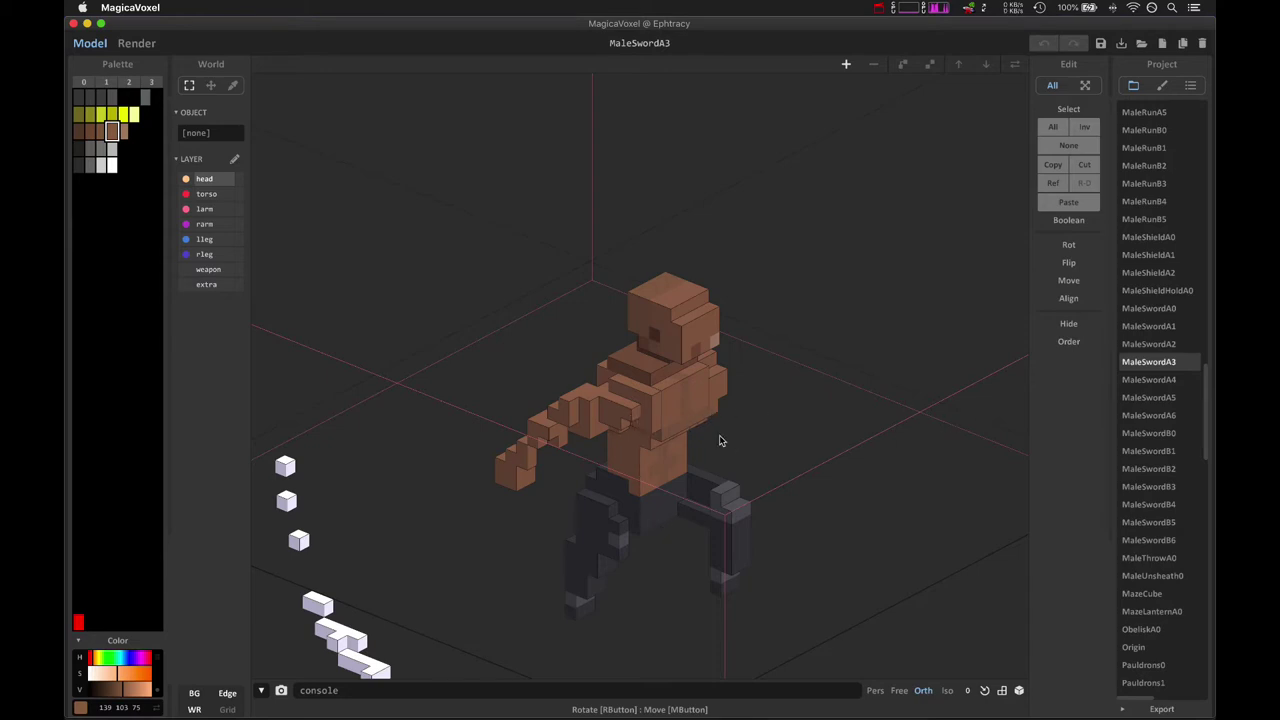
{"action": "left_click", "coordinate": [1141, 313]}
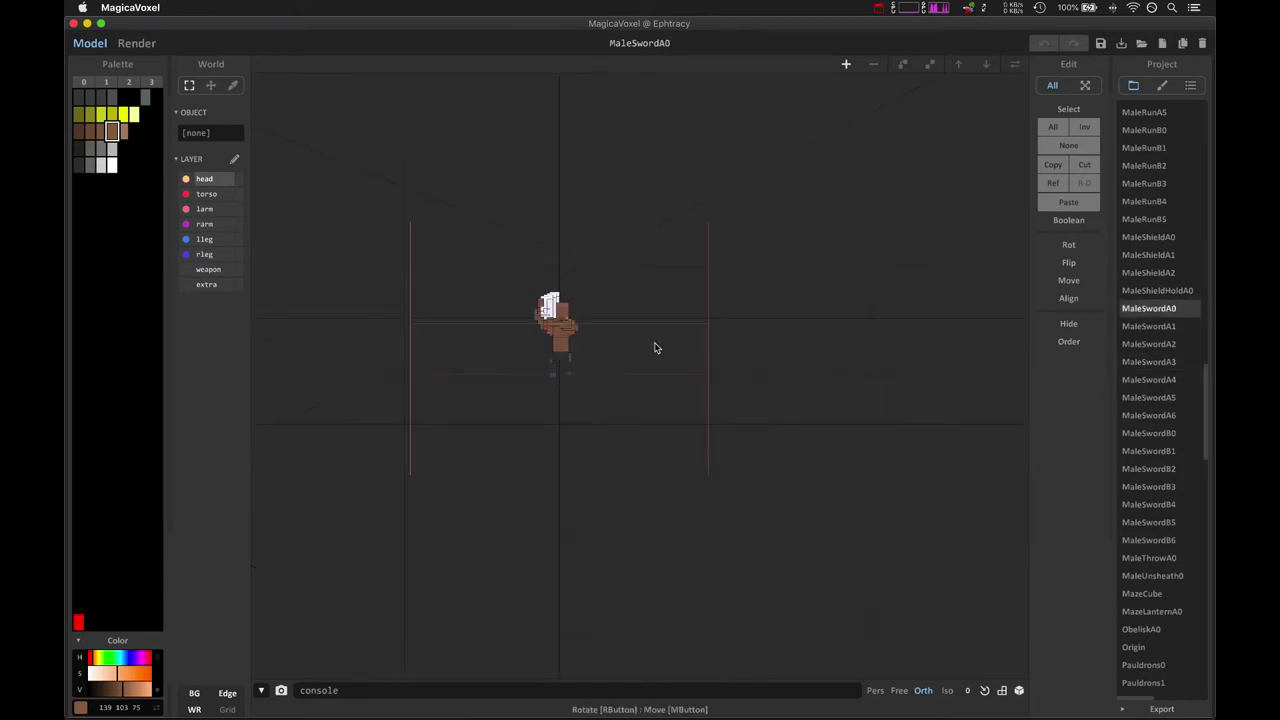
{"action": "scroll", "coordinate": [654, 346], "scroll_direction": "up", "scroll_amount": 5}
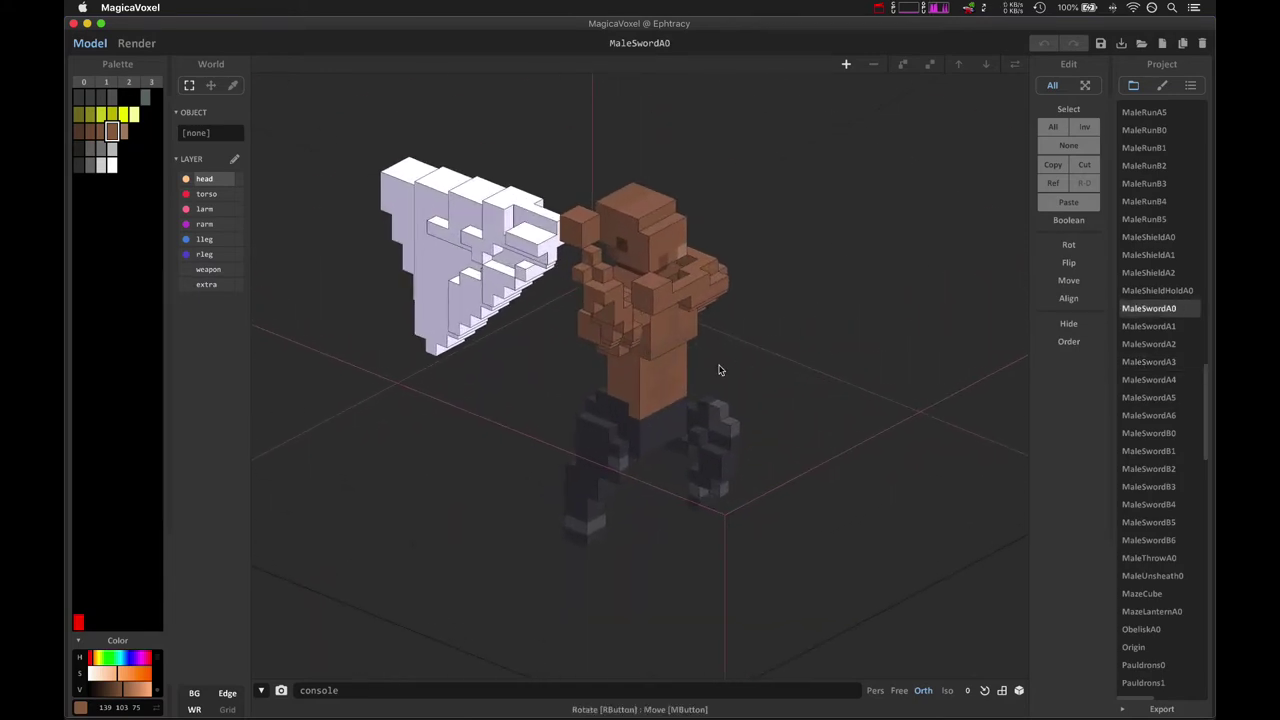
{"action": "key", "text": "super+Tab"}
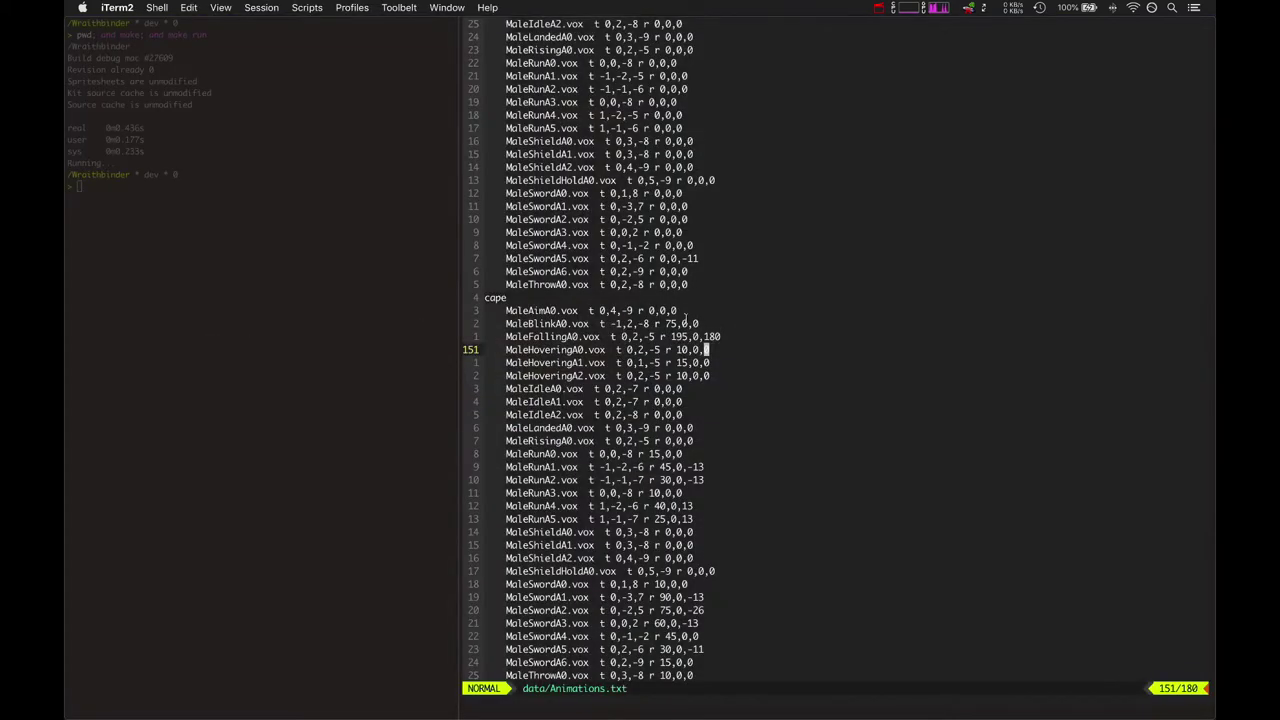
{"action": "key", "text": "super+Tab"}
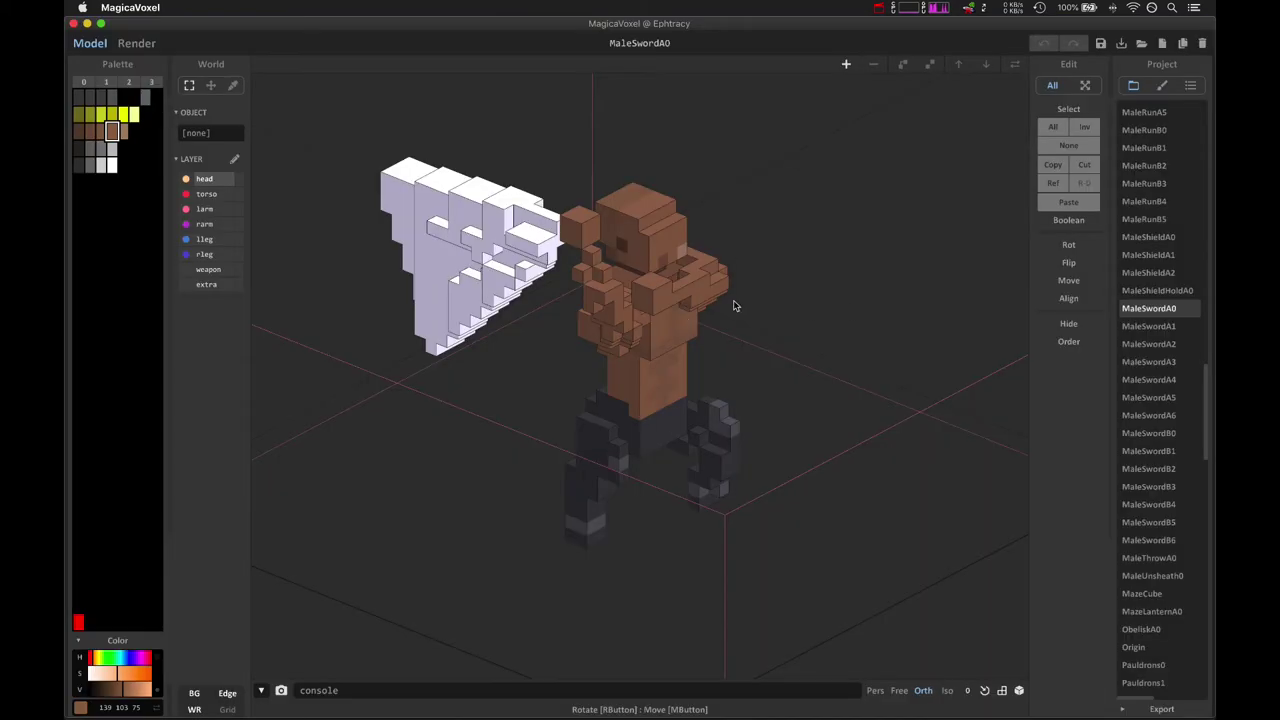
{"action": "right_click_drag", "start_coordinate": [733, 305], "coordinate": [674, 345]}
{"action": "right_click_drag", "start_coordinate": [518, 250], "coordinate": [472, 254]}
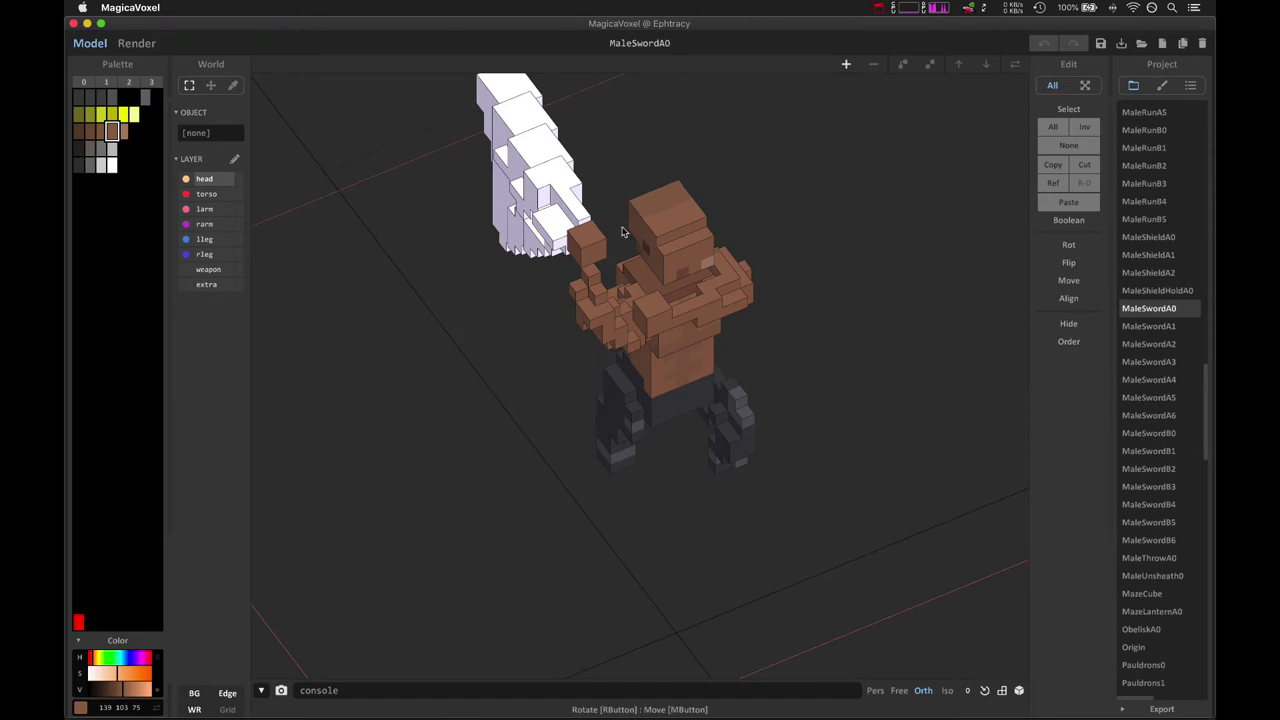
{"action": "right_click_drag", "start_coordinate": [592, 261], "coordinate": [640, 244]}
{"action": "left_click", "coordinate": [1150, 326]}
{"action": "right_click_drag", "start_coordinate": [584, 373], "coordinate": [655, 397]}
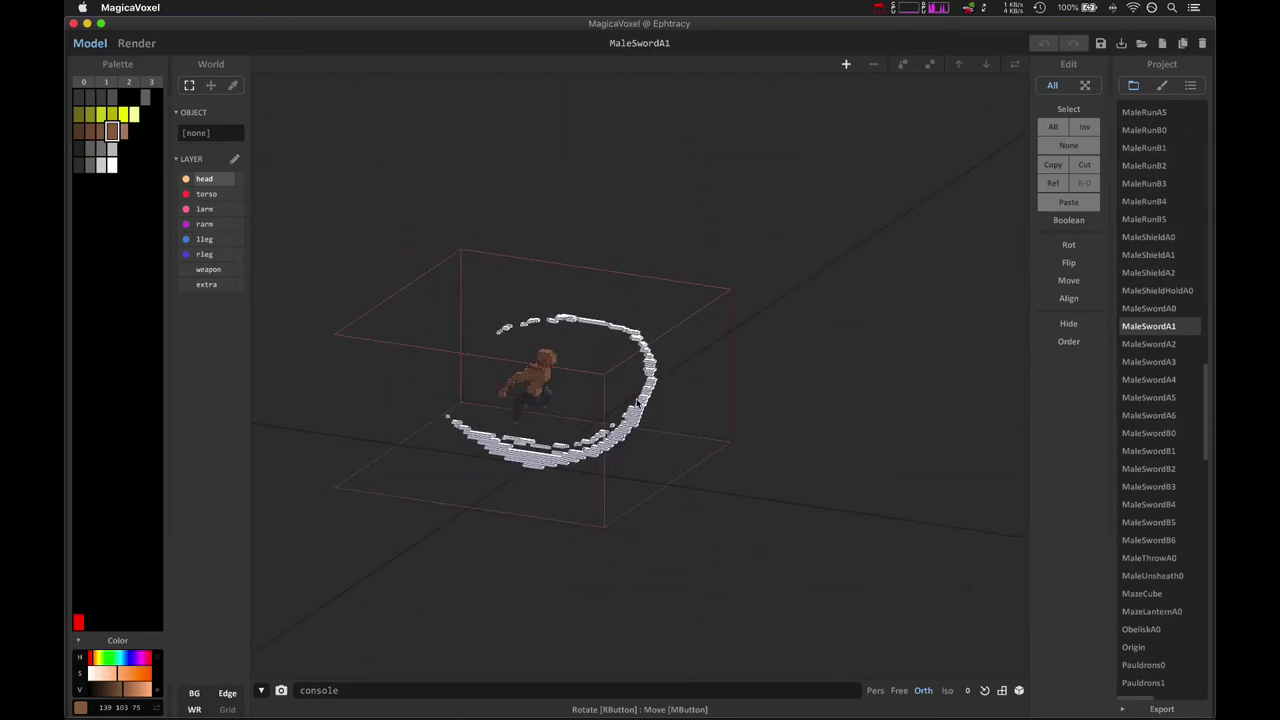
{"action": "key", "text": "super+Tab"}
{"action": "left_click", "coordinate": [318, 364]}
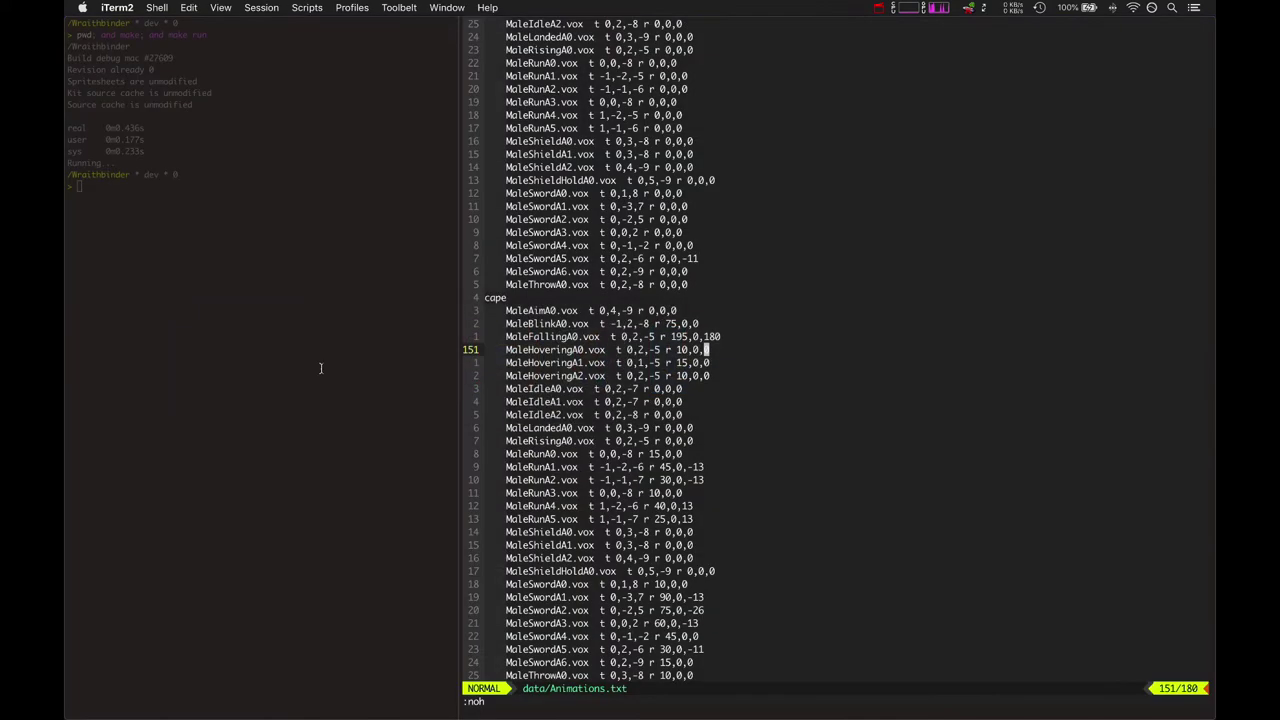
{"action": "key", "text": "super+Tab"}
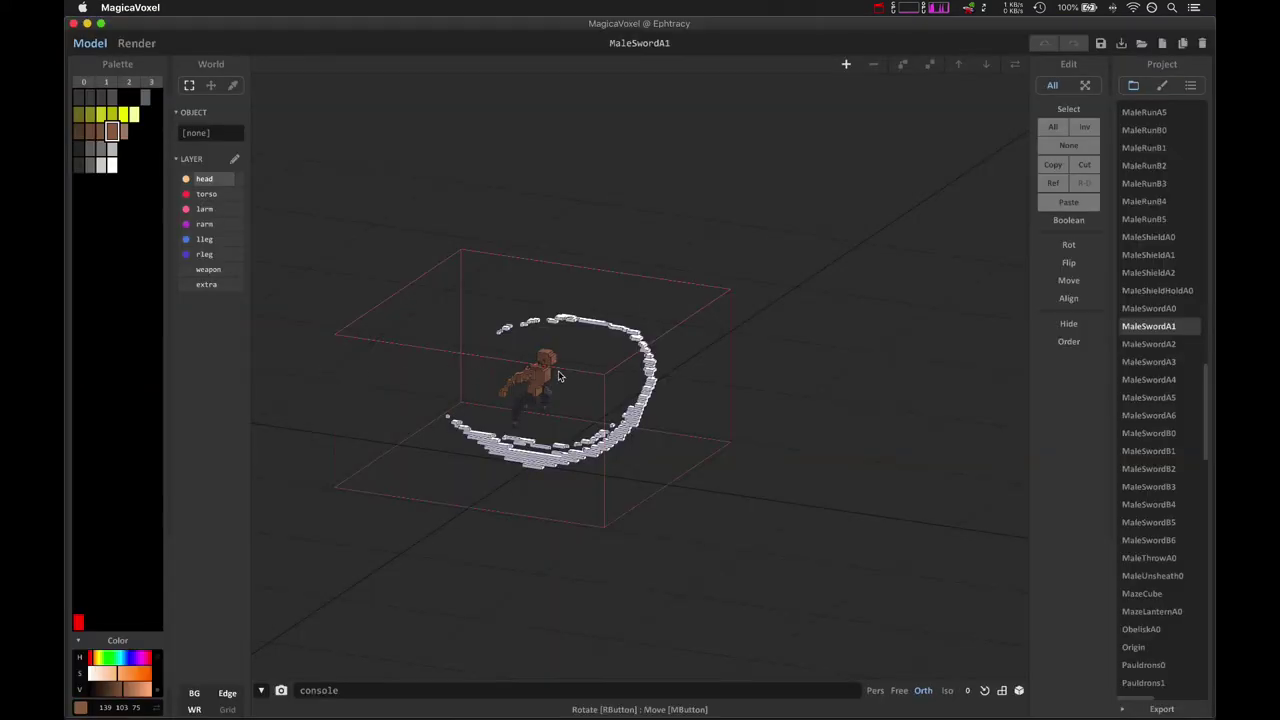
{"action": "right_click_drag", "start_coordinate": [549, 381], "coordinate": [514, 390]}
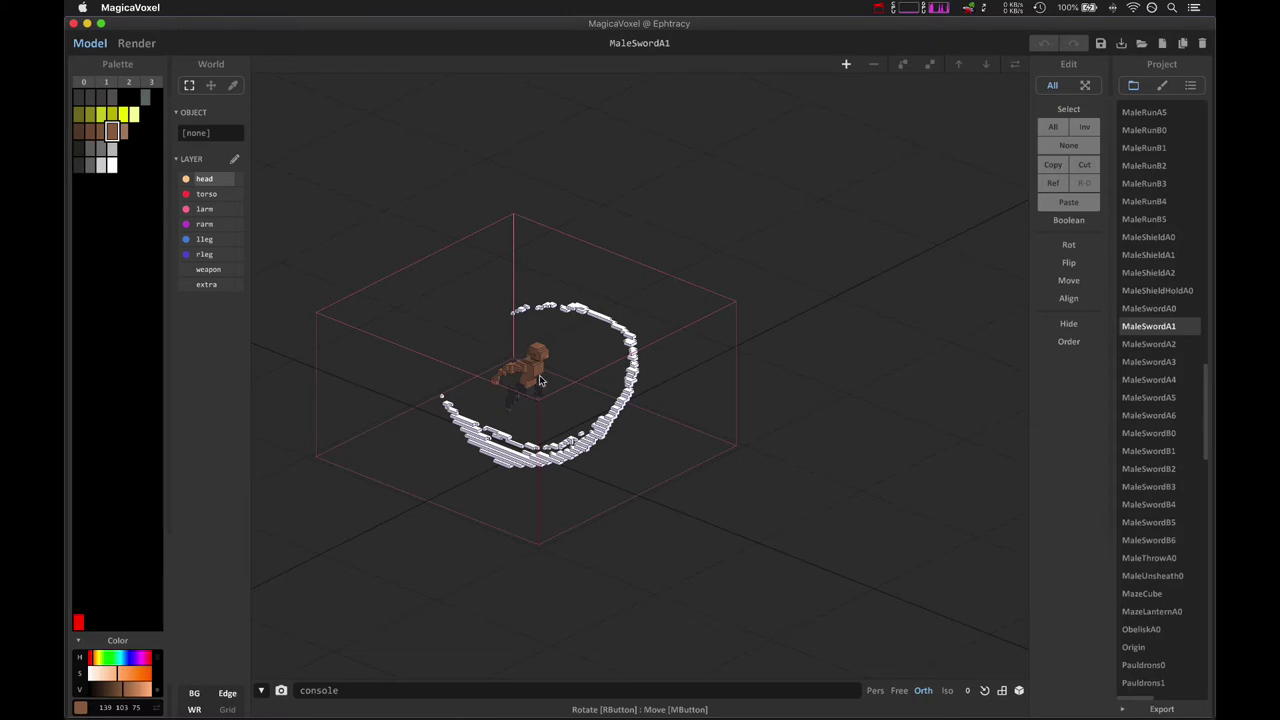
{"action": "scroll", "coordinate": [540, 380], "scroll_direction": "up", "scroll_amount": 5}
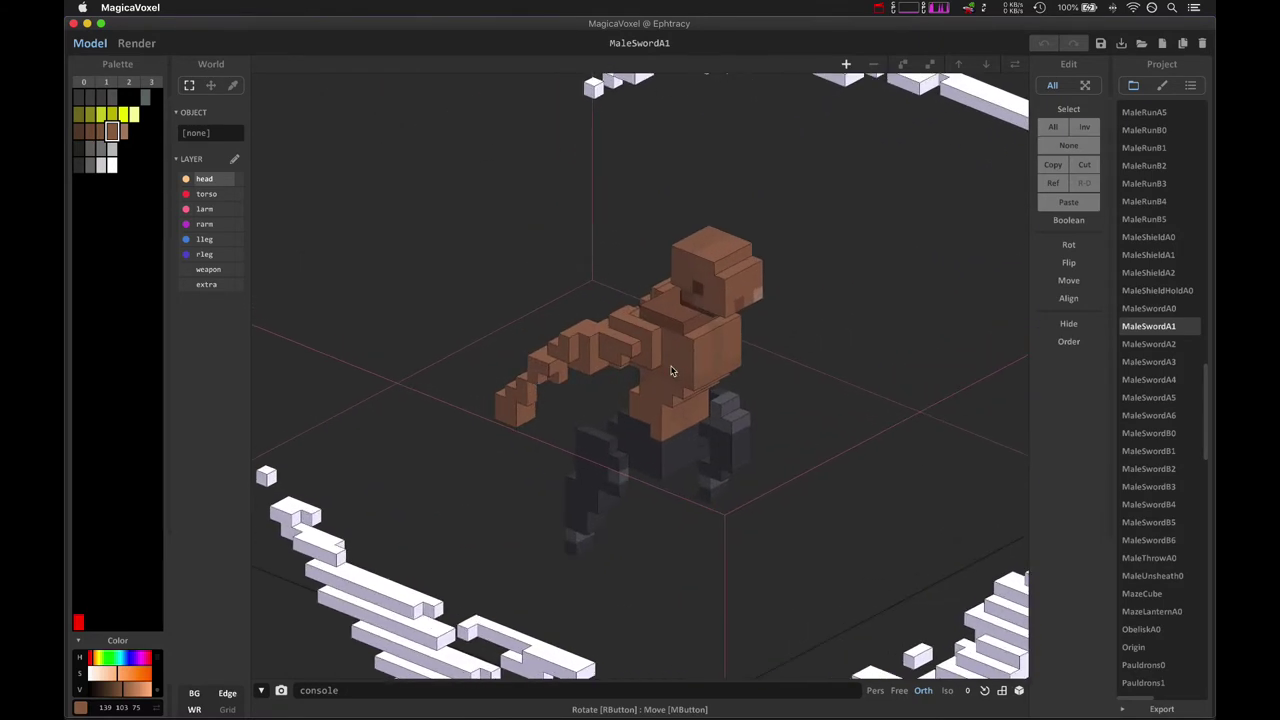
{"action": "right_click_drag", "start_coordinate": [662, 361], "coordinate": [632, 373]}
{"action": "right_click_drag", "start_coordinate": [925, 147], "coordinate": [979, 125]}
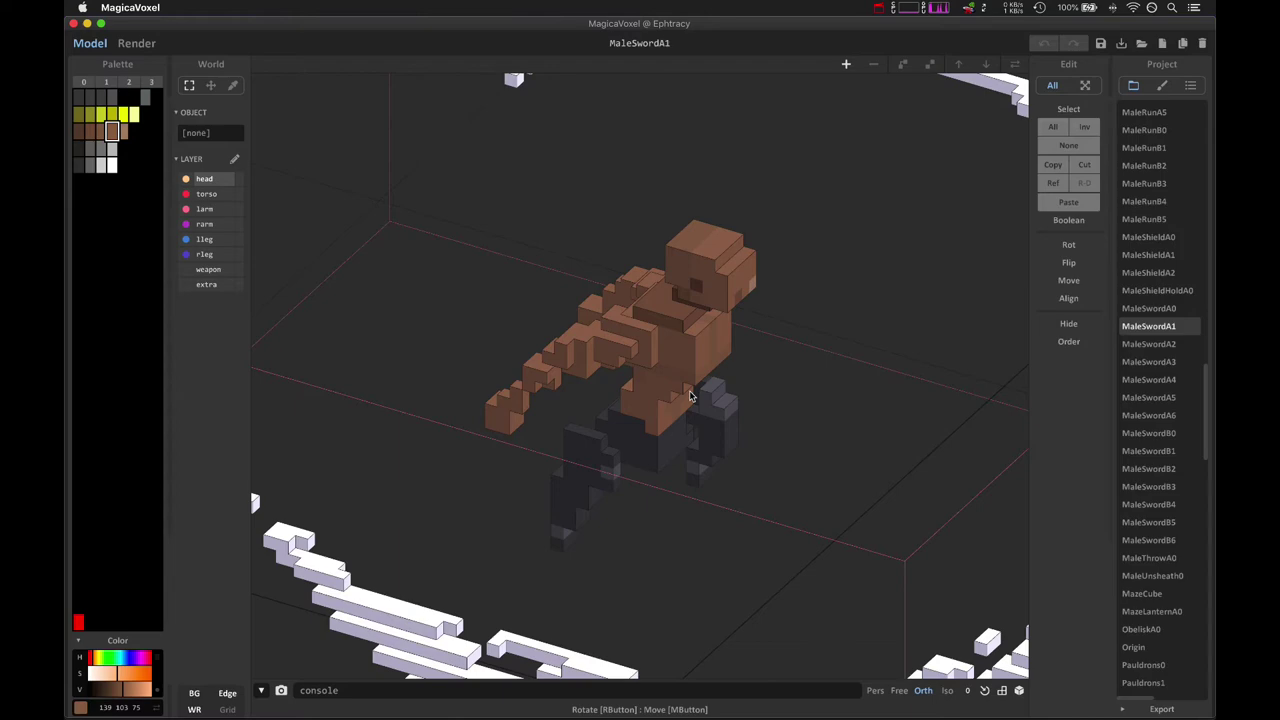
{"action": "right_click_drag", "start_coordinate": [685, 362], "coordinate": [863, 366]}
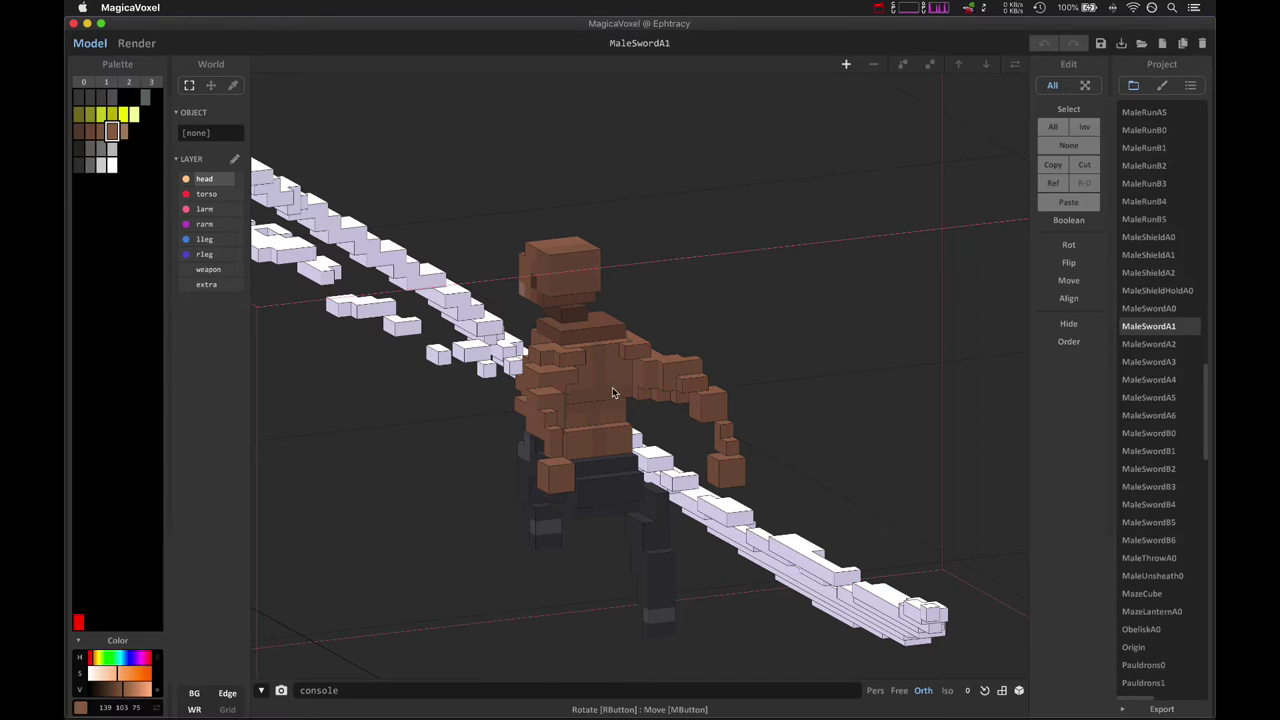
{"action": "right_click_drag", "start_coordinate": [612, 389], "coordinate": [582, 378]}
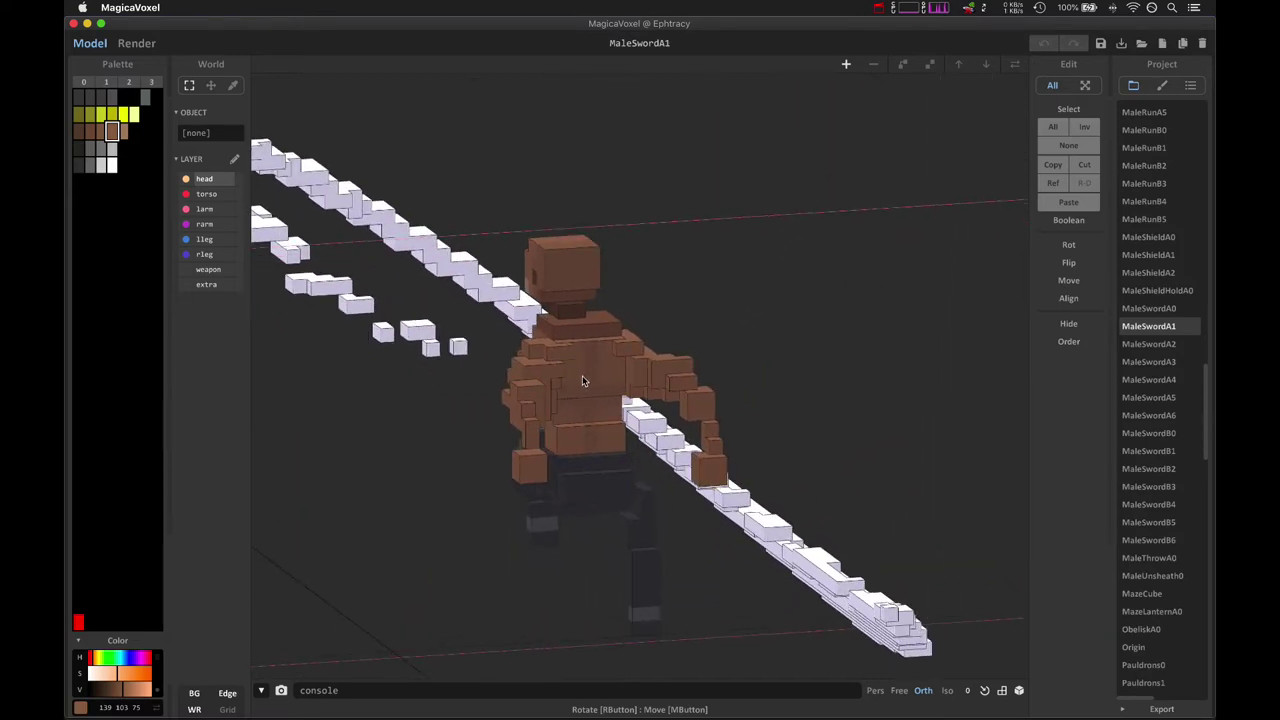
Enter Model mode on MaleSwordA1, pick the leg's 60 60 60 grey, and choose Attach.
{"action": "left_click", "coordinate": [630, 546]}
{"action": "key", "text": "Tab"}
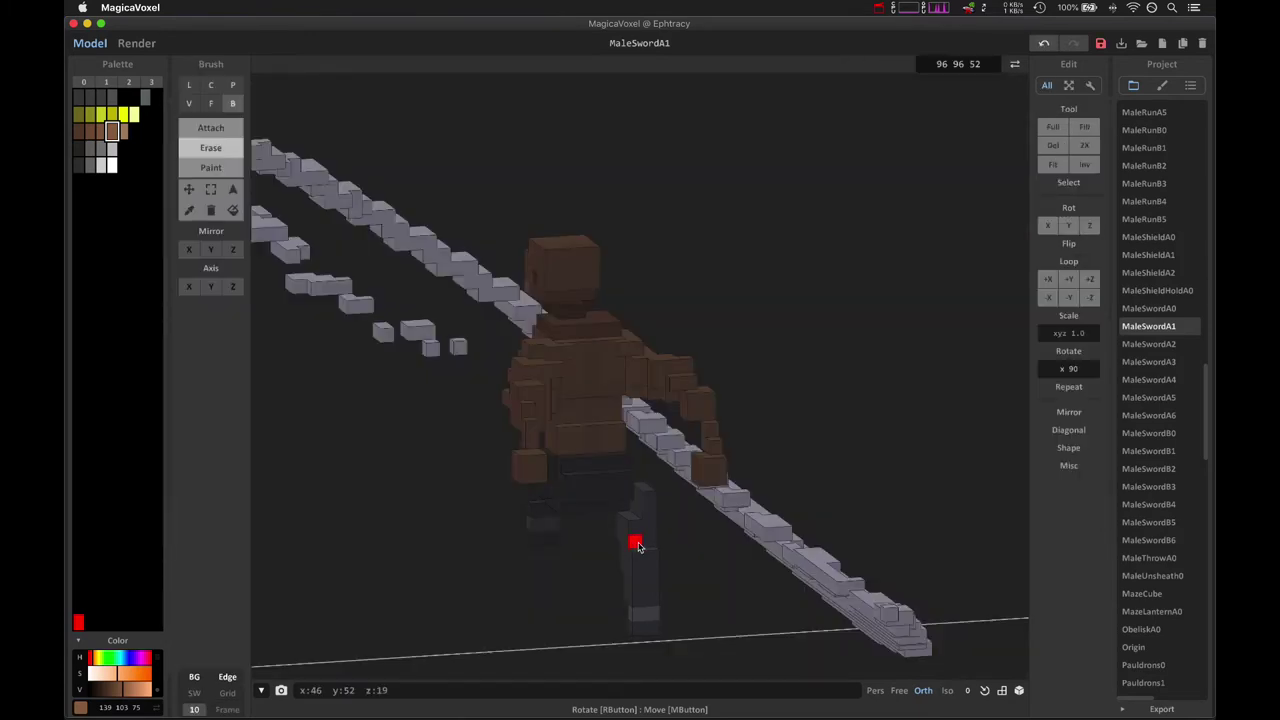
{"action": "mouse_move", "coordinate": [638, 546]}
{"action": "right_mouse_down"}
{"action": "mouse_move", "coordinate": [683, 466]}
{"action": "mouse_move", "coordinate": [705, 514]}
{"action": "right_mouse_up"}
{"action": "left_click", "coordinate": [693, 512], "text": "alt"}
{"action": "key", "text": "r"}
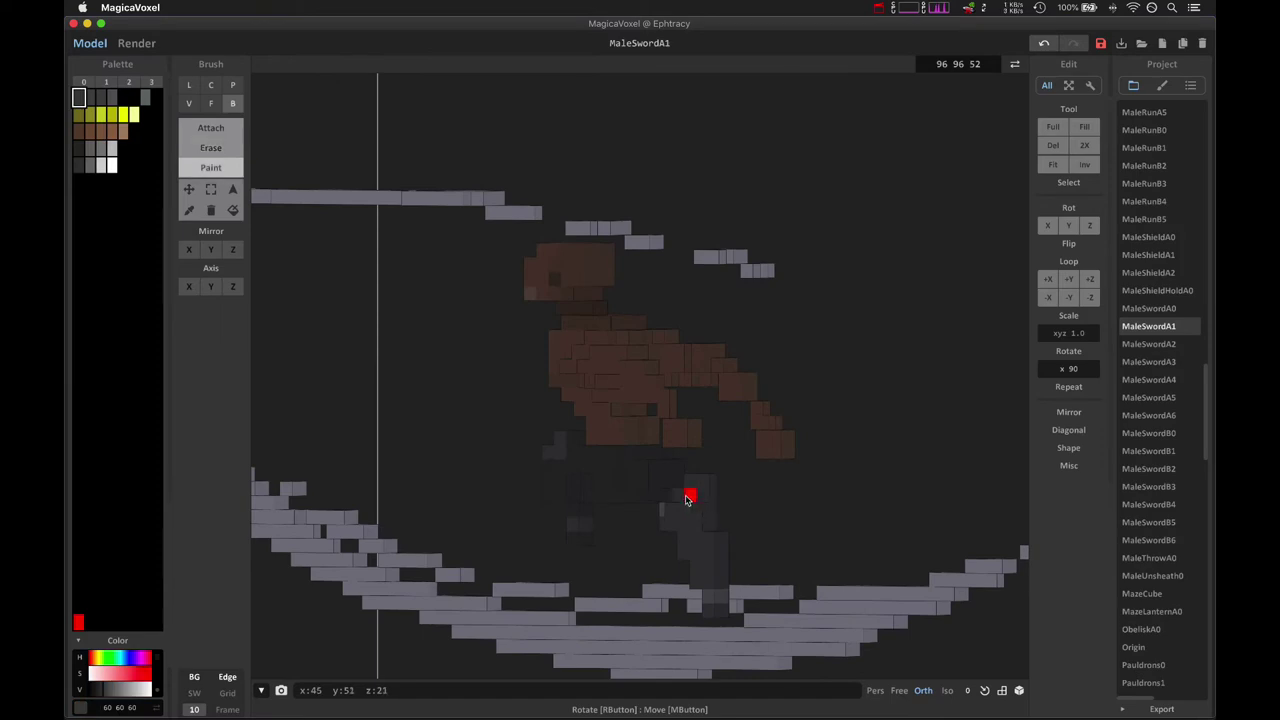
{"action": "key", "text": "t"}
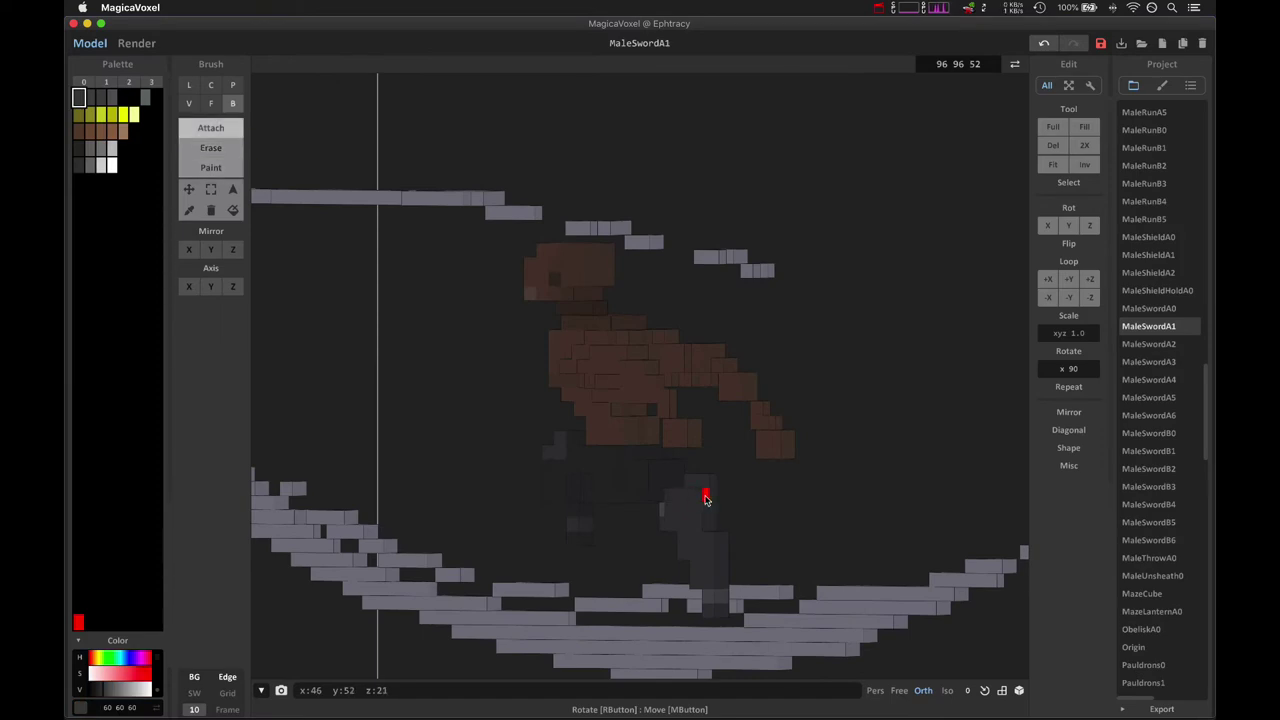
Orbit around the swordsman to see the sword arc and the leg side-on.
{"action": "right_click_drag", "start_coordinate": [686, 482], "coordinate": [623, 552]}
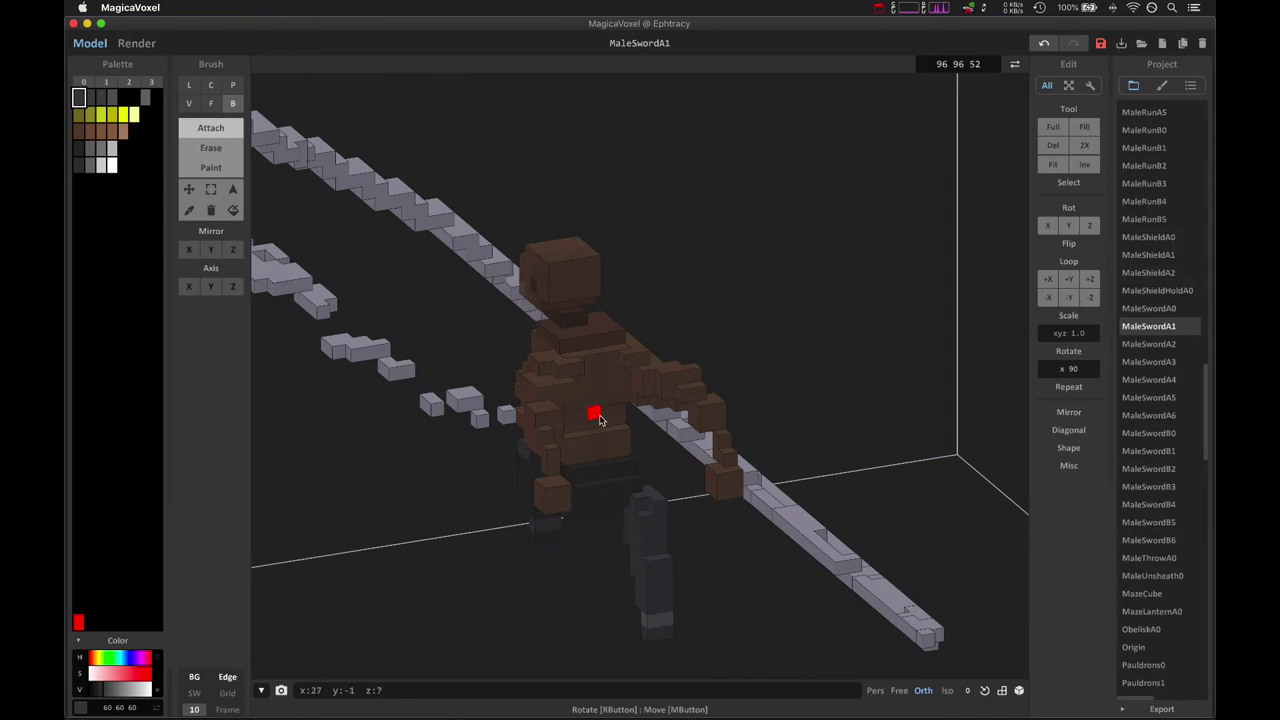
{"action": "right_click_drag", "start_coordinate": [598, 419], "coordinate": [473, 393]}
{"action": "right_click_drag", "start_coordinate": [574, 320], "coordinate": [696, 332]}
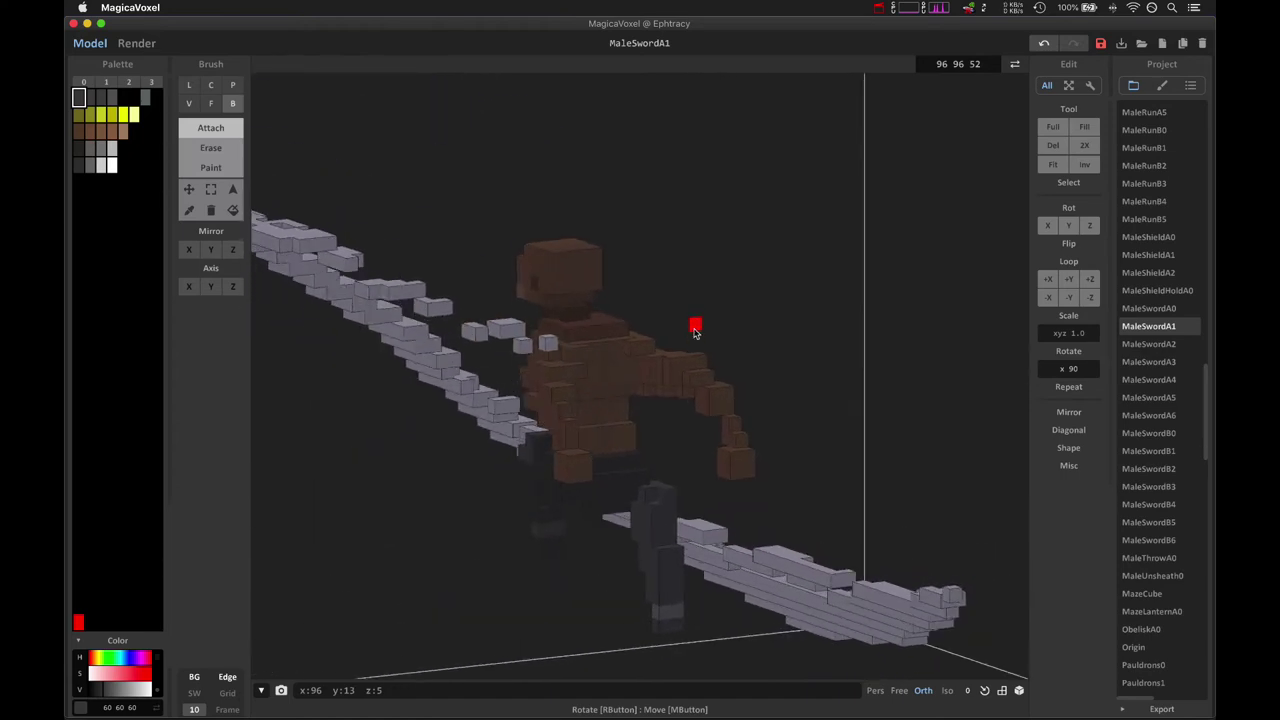
{"action": "mouse_move", "coordinate": [617, 390]}
{"action": "right_mouse_down"}
{"action": "mouse_move", "coordinate": [531, 402]}
{"action": "mouse_move", "coordinate": [506, 391]}
{"action": "mouse_move", "coordinate": [563, 410]}
{"action": "mouse_move", "coordinate": [628, 376]}
{"action": "right_mouse_up"}
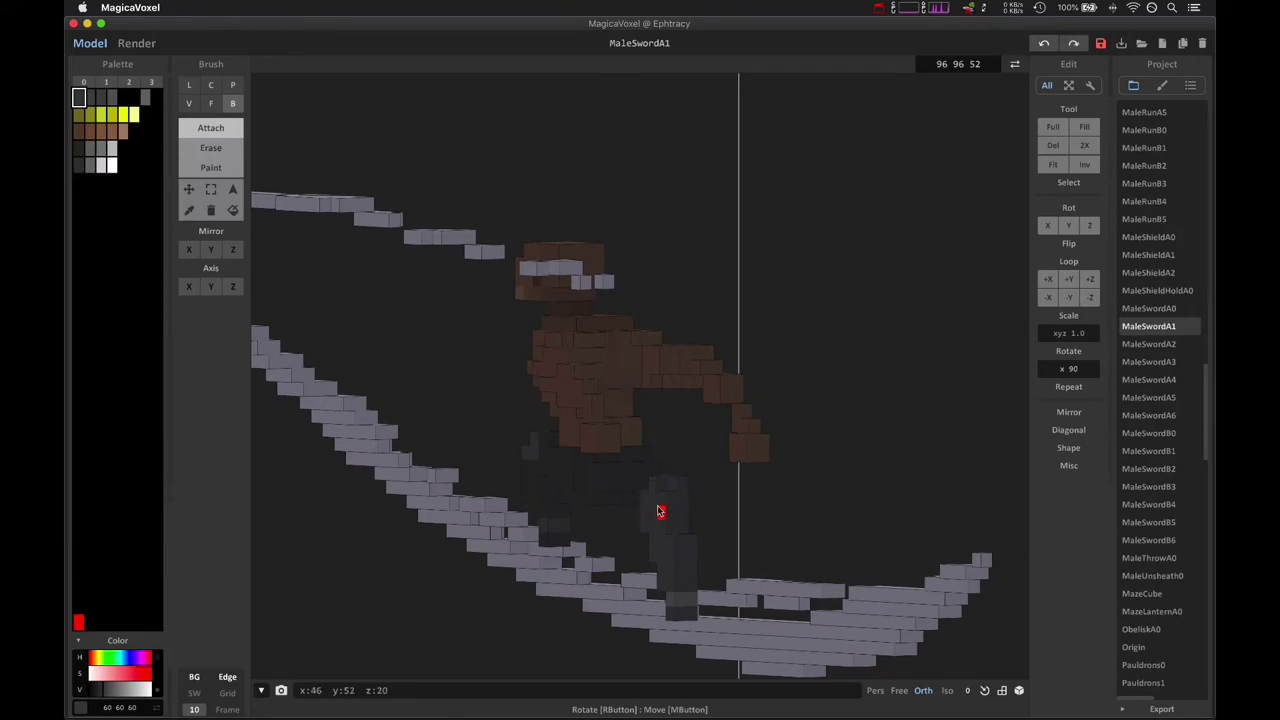
{"action": "right_click_drag", "start_coordinate": [654, 514], "coordinate": [675, 473]}
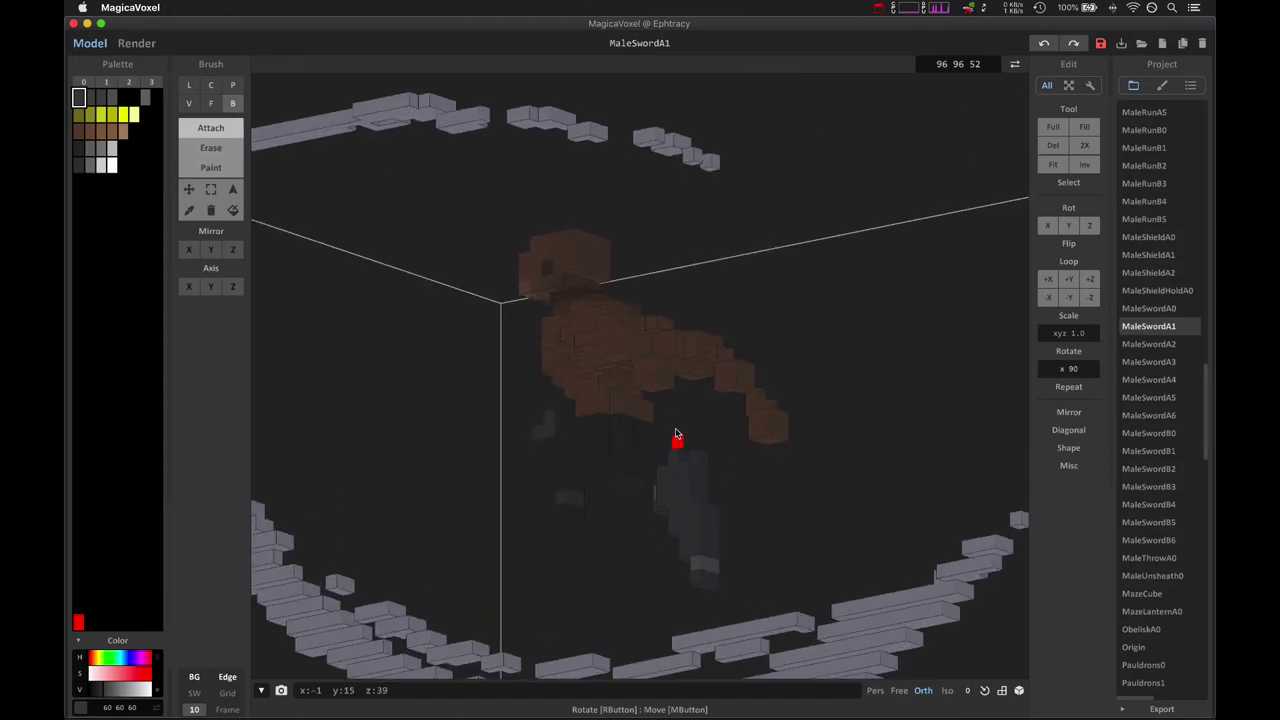
{"action": "right_click_drag", "start_coordinate": [677, 414], "coordinate": [391, 463]}
{"action": "scroll", "coordinate": [640, 476], "scroll_direction": "up", "scroll_amount": 3}
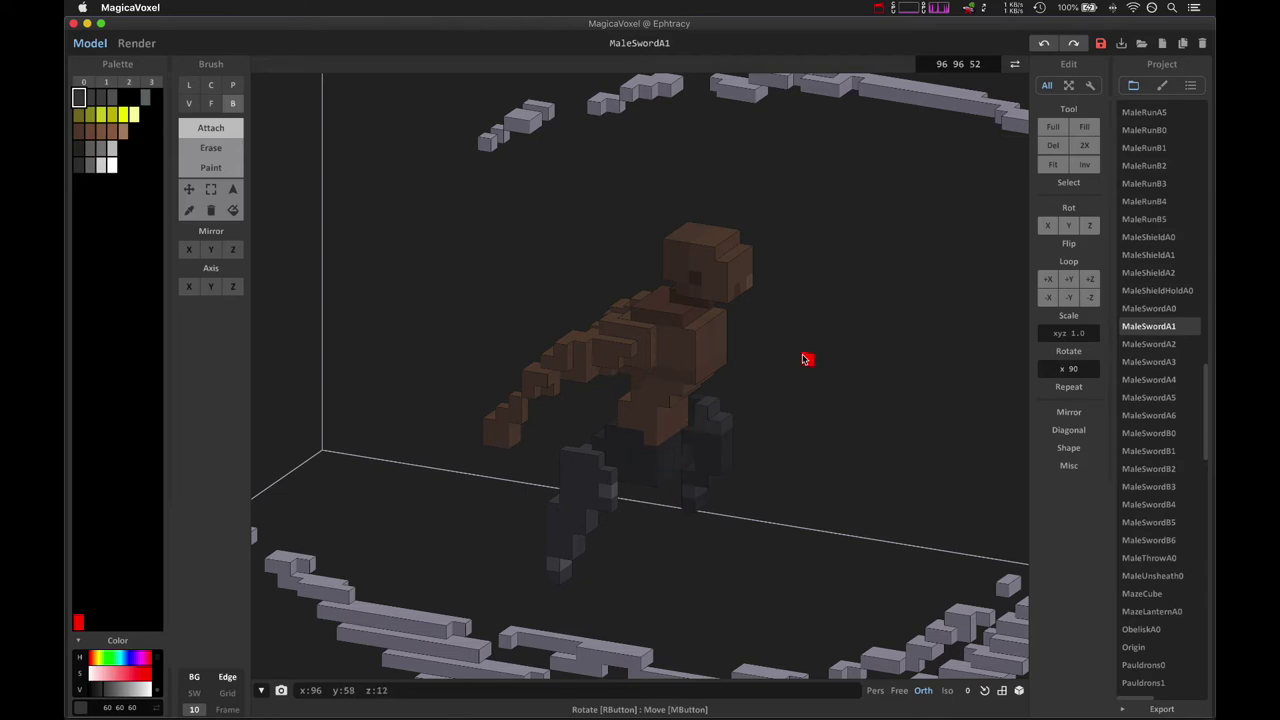
Turn to the leg side-on, attach one dark grey voxel, and orbit to check it.
{"action": "right_click_drag", "start_coordinate": [703, 329], "coordinate": [865, 311]}
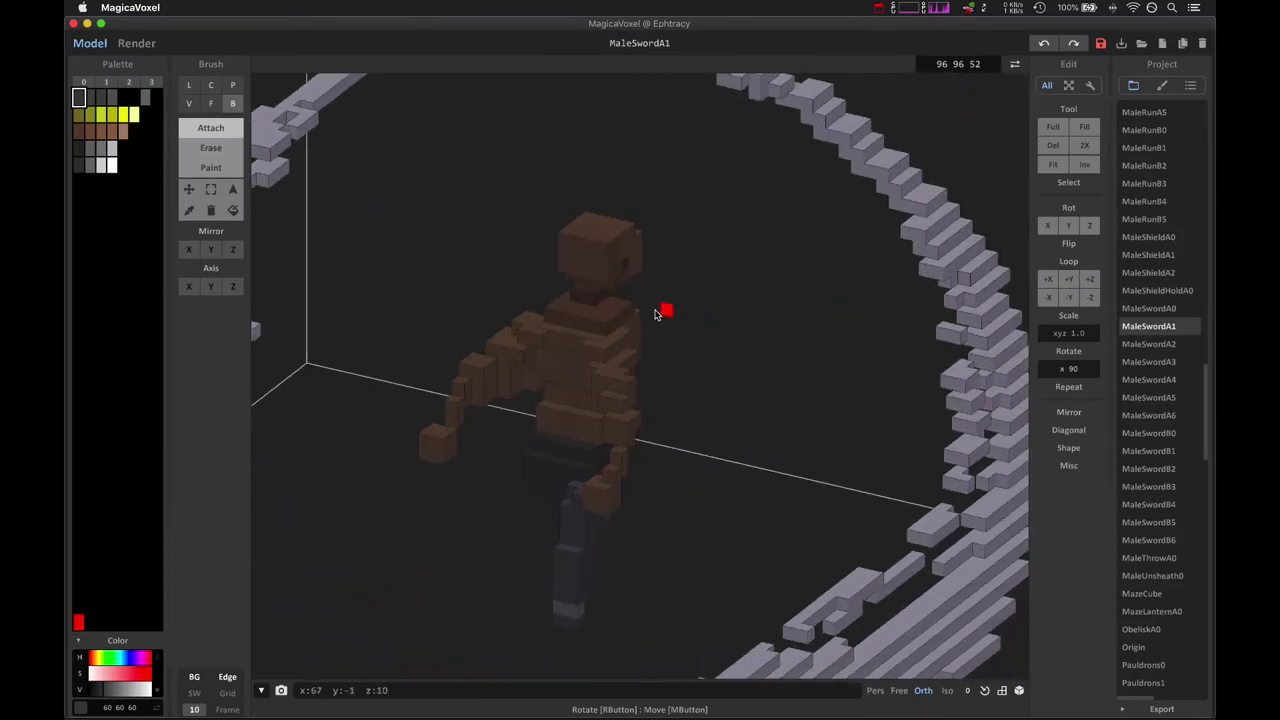
{"action": "right_click_drag", "start_coordinate": [586, 334], "coordinate": [462, 312]}
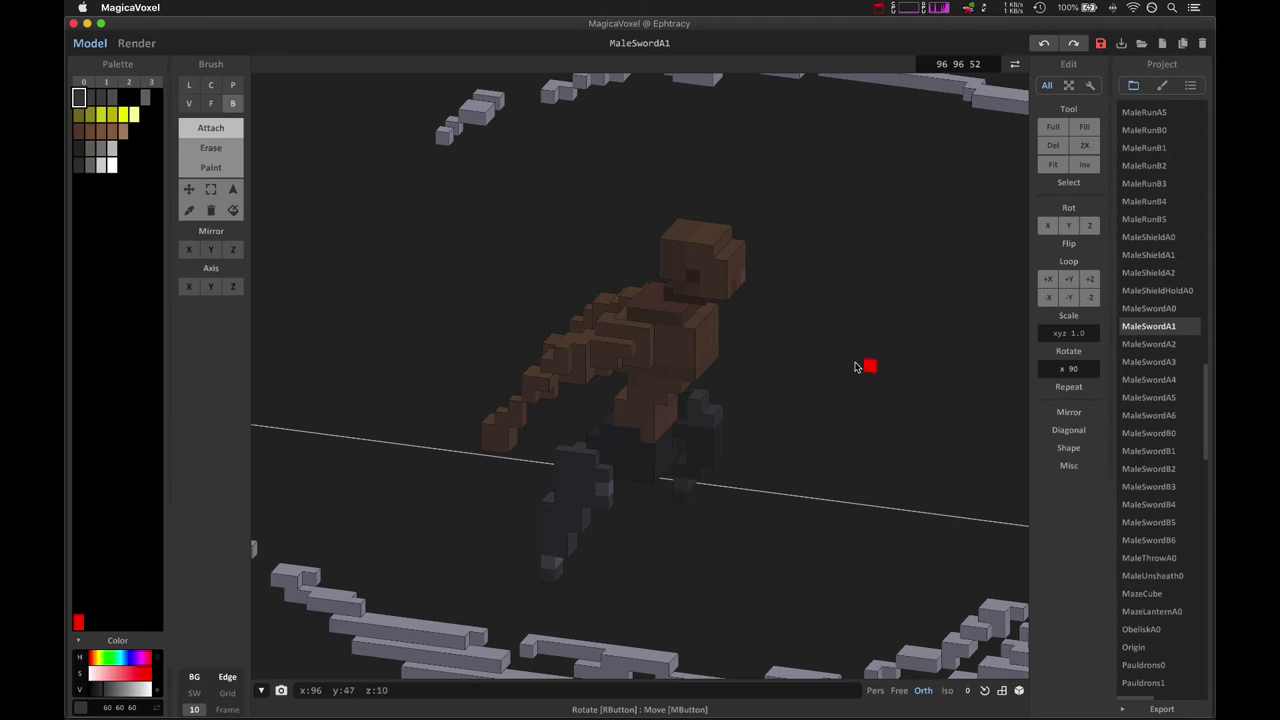
{"action": "right_click_drag", "start_coordinate": [797, 391], "coordinate": [890, 408]}
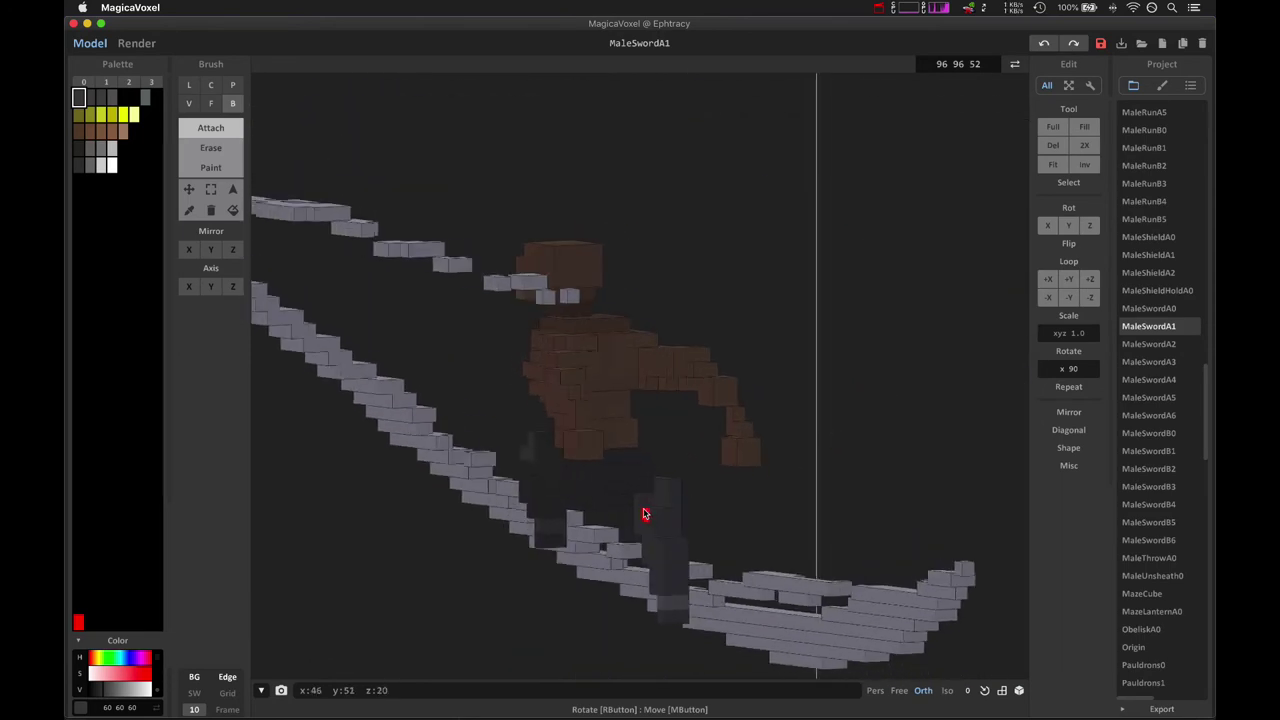
{"action": "right_click_drag", "start_coordinate": [663, 514], "coordinate": [671, 517]}
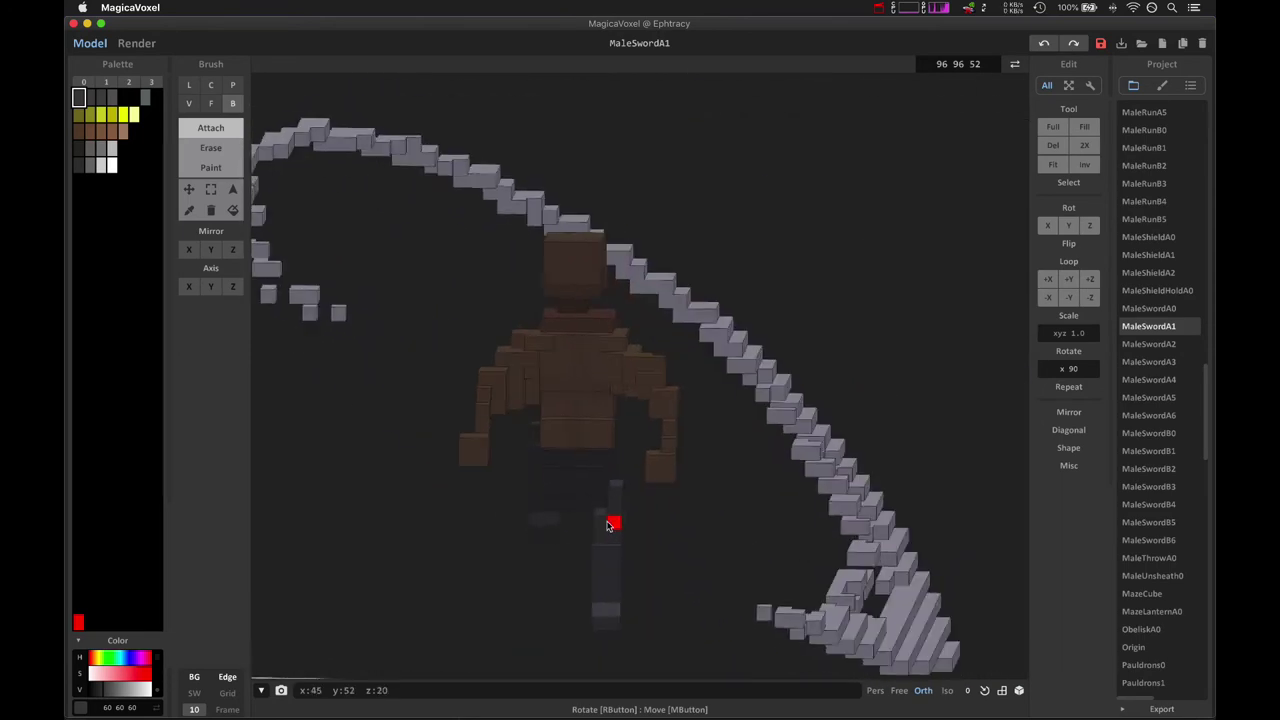
{"action": "right_click_drag", "start_coordinate": [607, 525], "coordinate": [694, 503]}
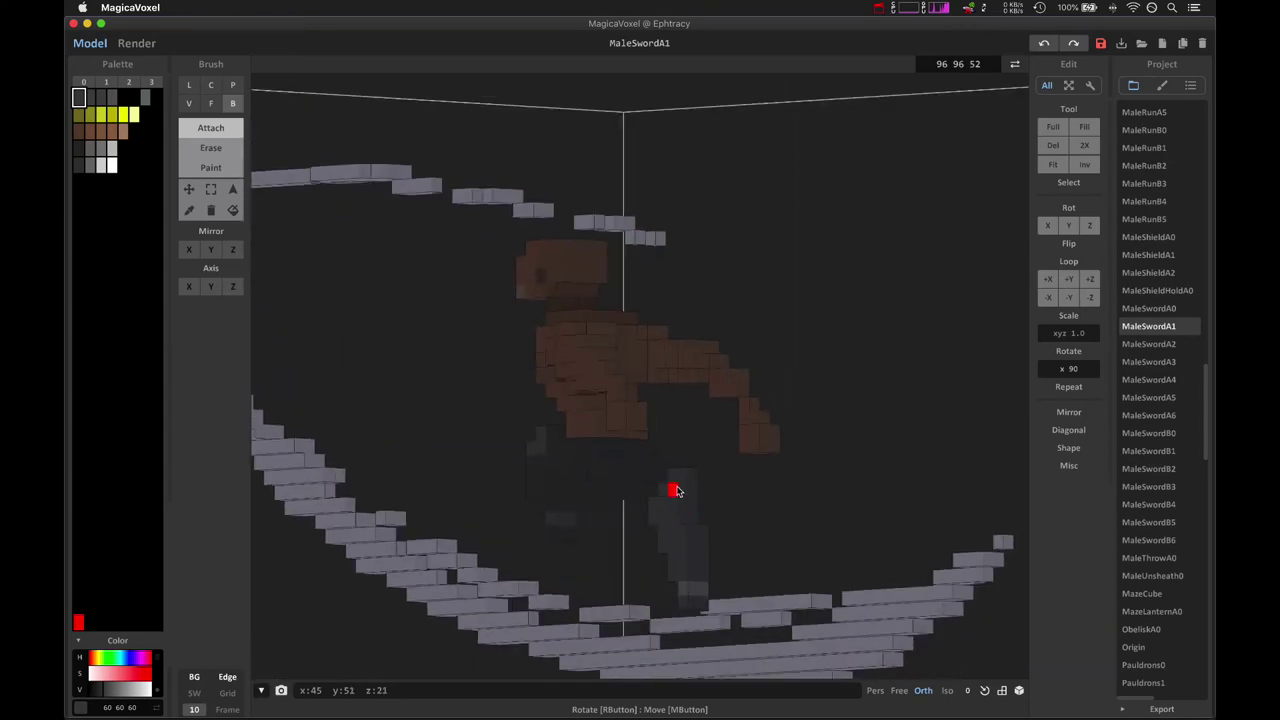
{"action": "left_click", "coordinate": [676, 490]}
{"action": "right_click_drag", "start_coordinate": [663, 491], "coordinate": [644, 510]}
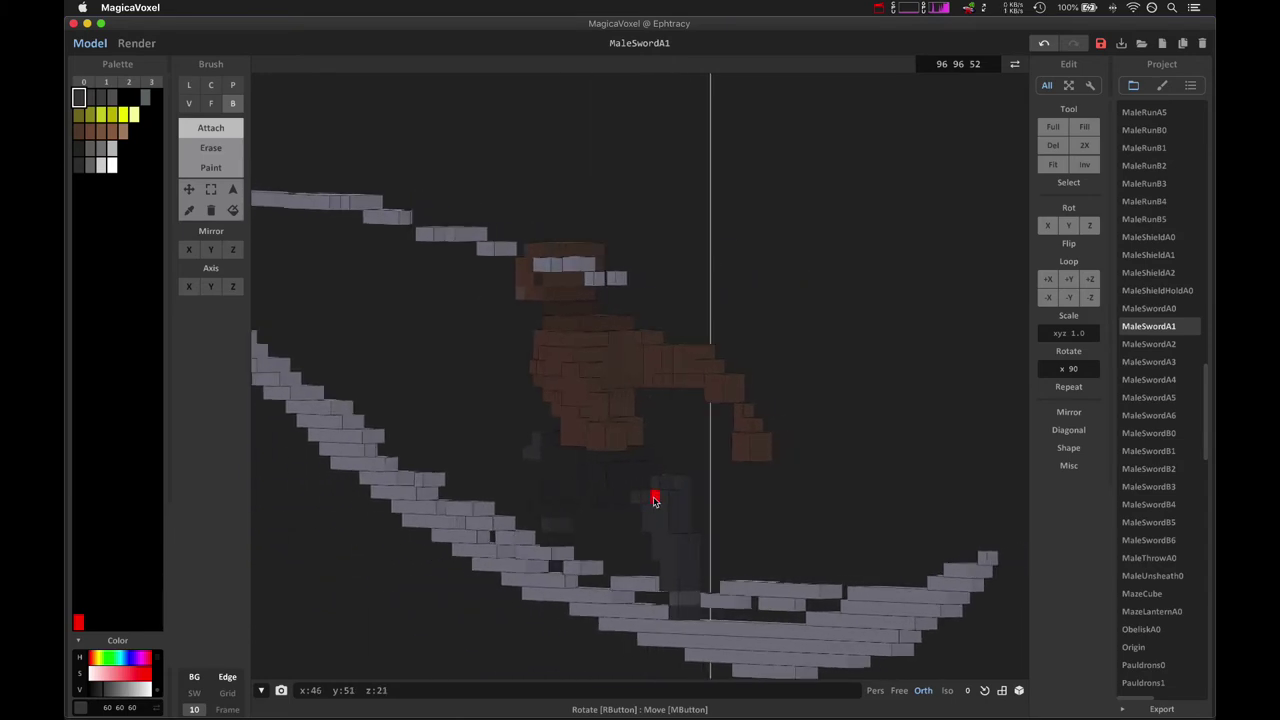
{"action": "right_click_drag", "start_coordinate": [654, 491], "coordinate": [603, 528]}
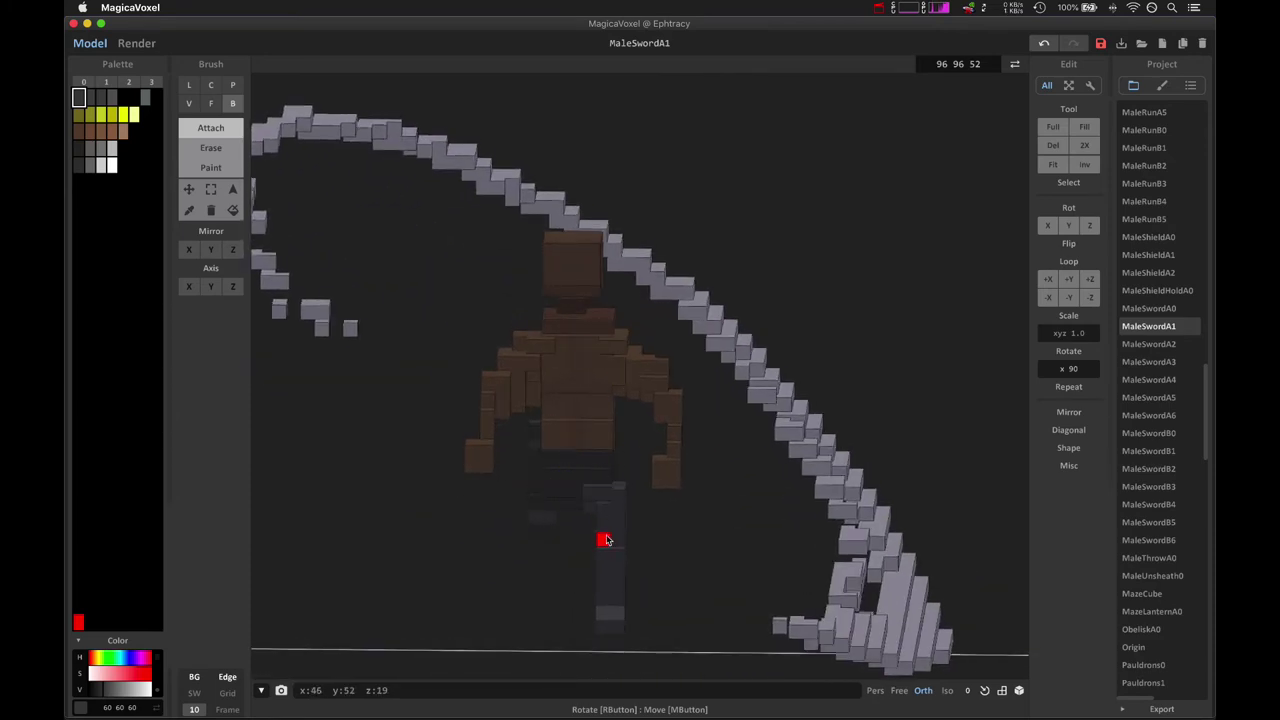
{"action": "right_click_drag", "start_coordinate": [611, 497], "coordinate": [527, 530]}
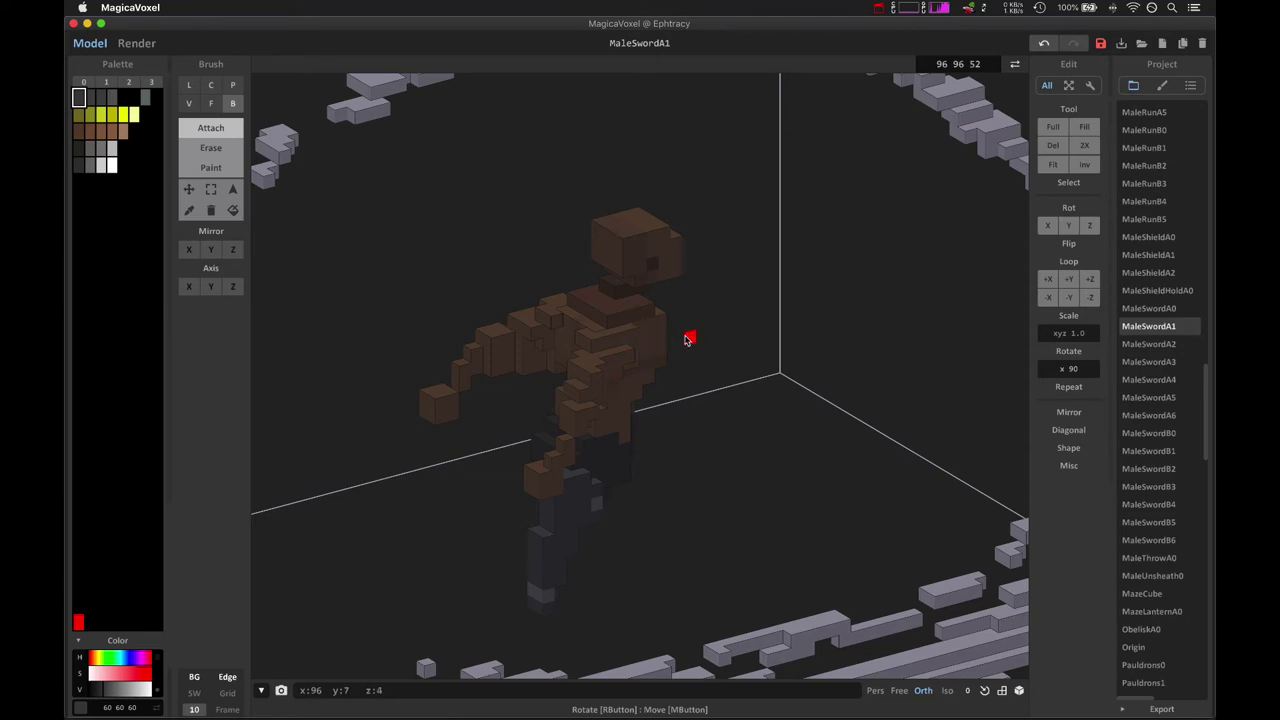
Load MaleSwordA0 without saving the edit, then step through frames MaleSwordA6 down to MaleSwordA2.
{"action": "left_click", "coordinate": [1155, 310]}
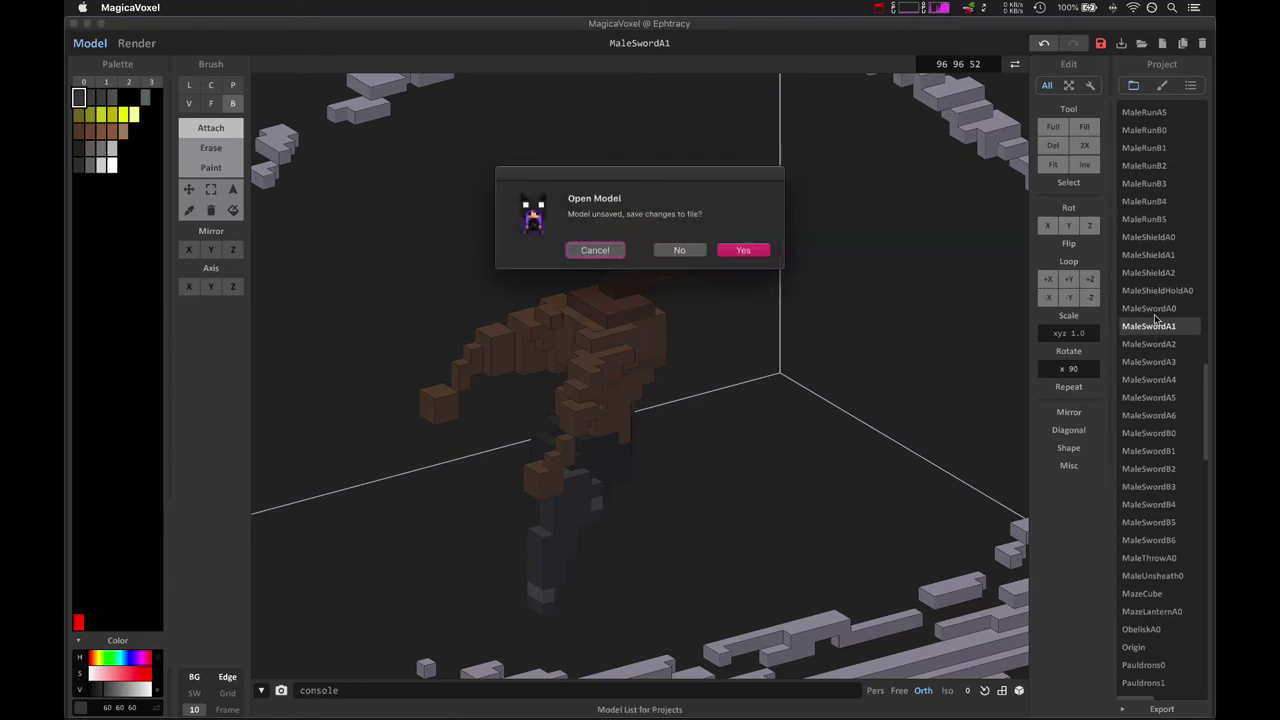
{"action": "left_click", "coordinate": [680, 250]}
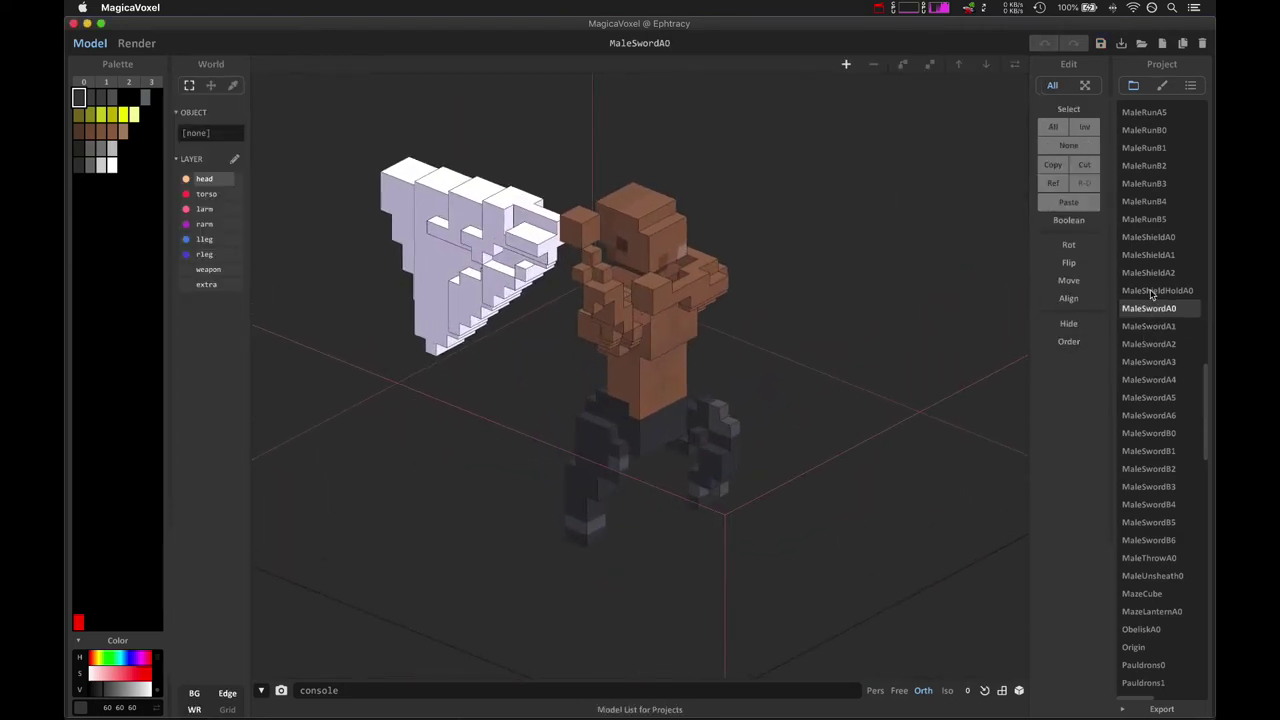
{"action": "left_click", "coordinate": [1160, 414]}
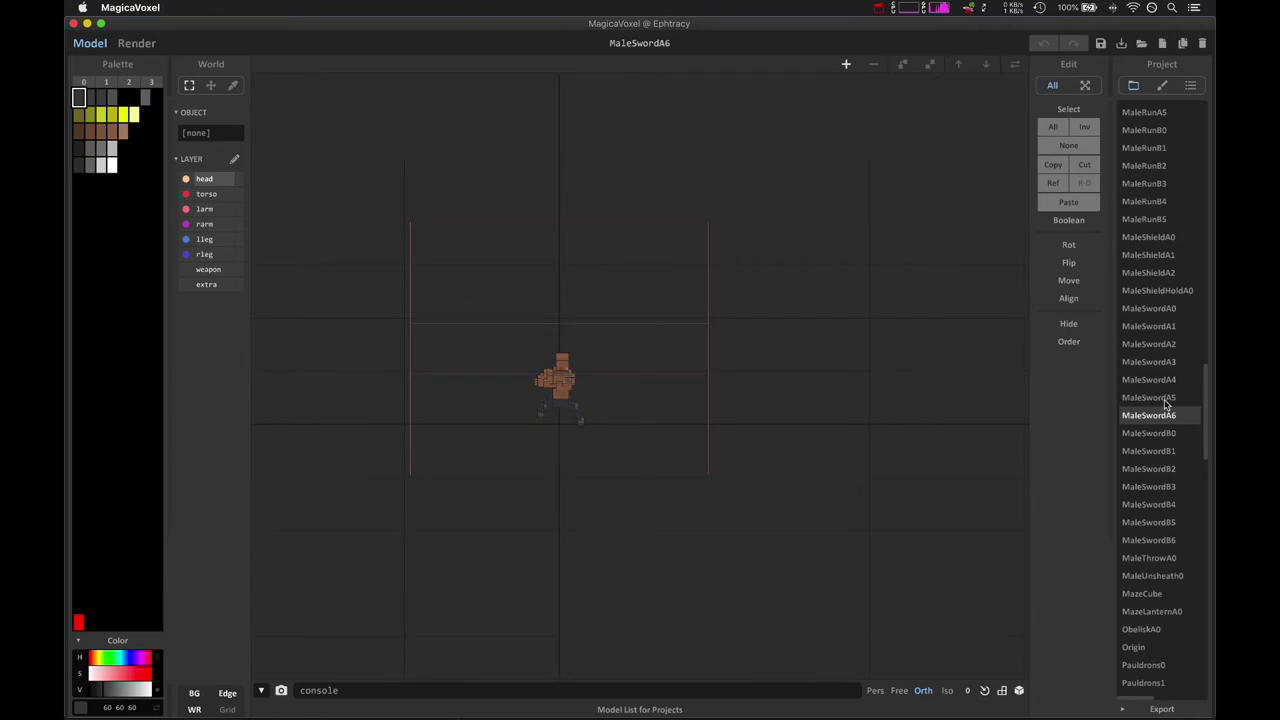
{"action": "left_click", "coordinate": [1163, 398]}
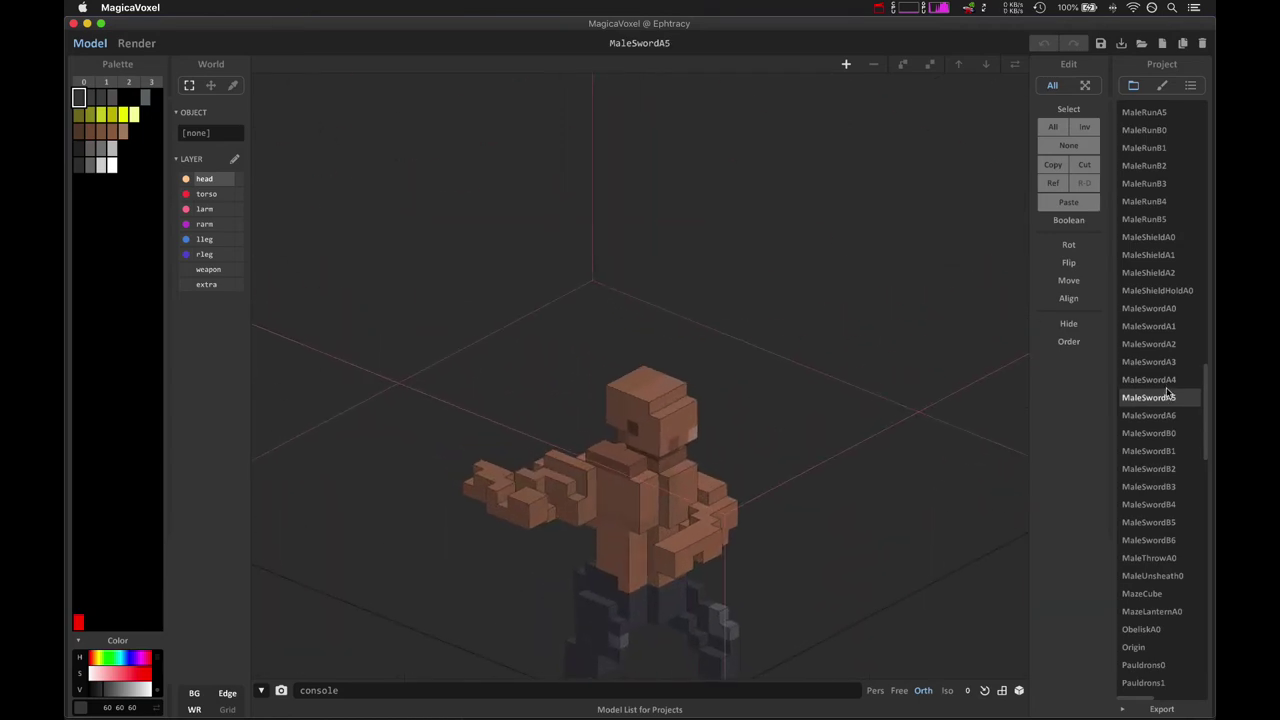
{"action": "left_click", "coordinate": [1166, 380]}
{"action": "left_click", "coordinate": [1166, 363]}
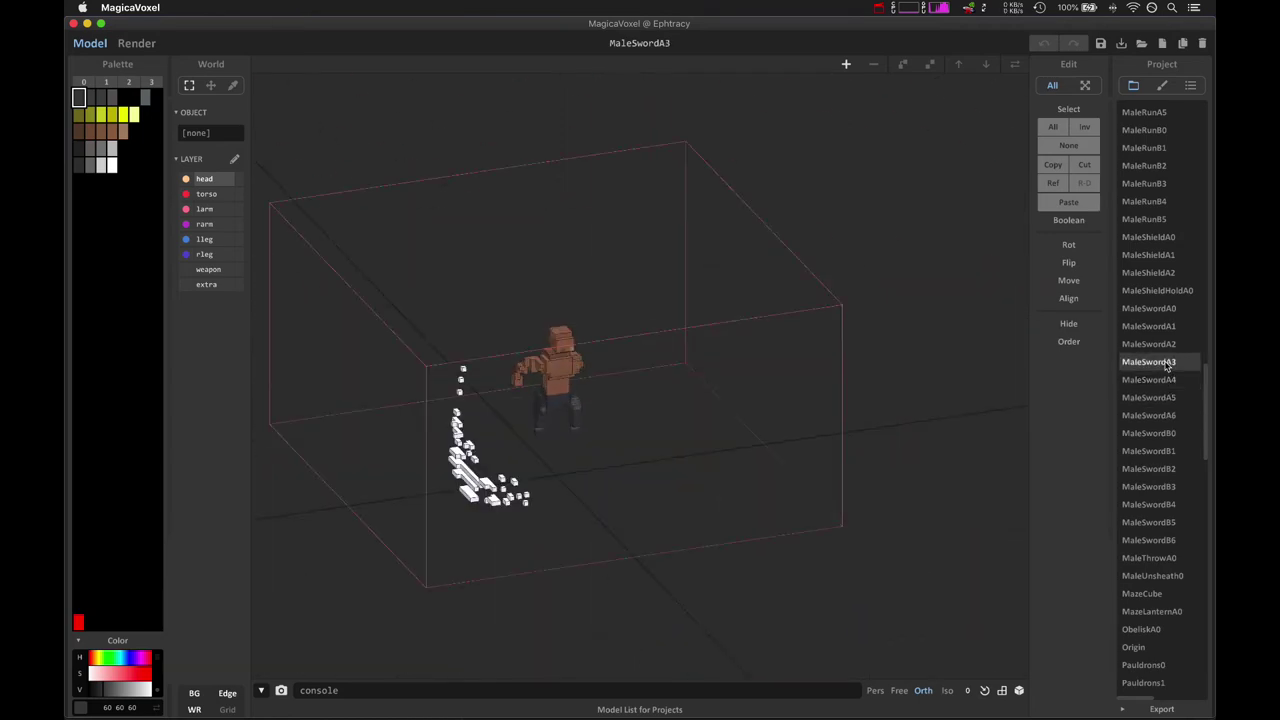
{"action": "left_click", "coordinate": [1163, 349]}
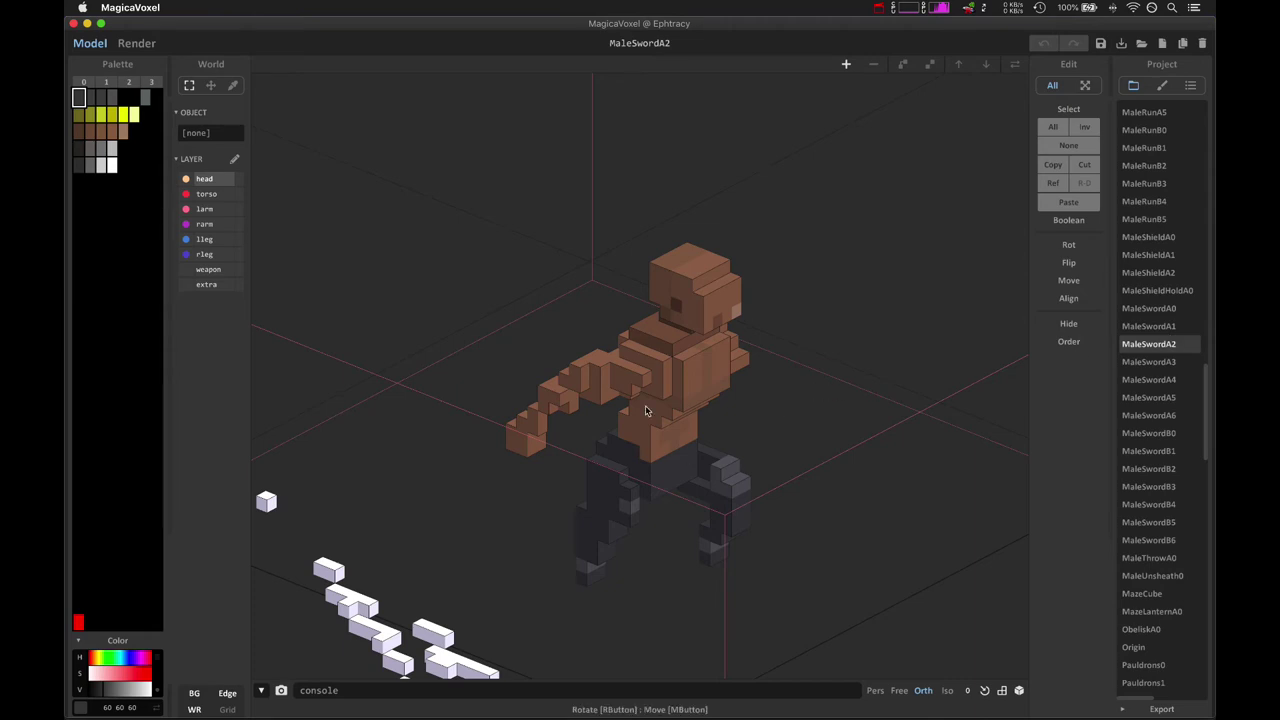
Compare MaleSwordA1 with a rotated, zoomed view of MaleSwordA0, ending on MaleSwordA1.
{"action": "left_click", "coordinate": [1177, 328]}
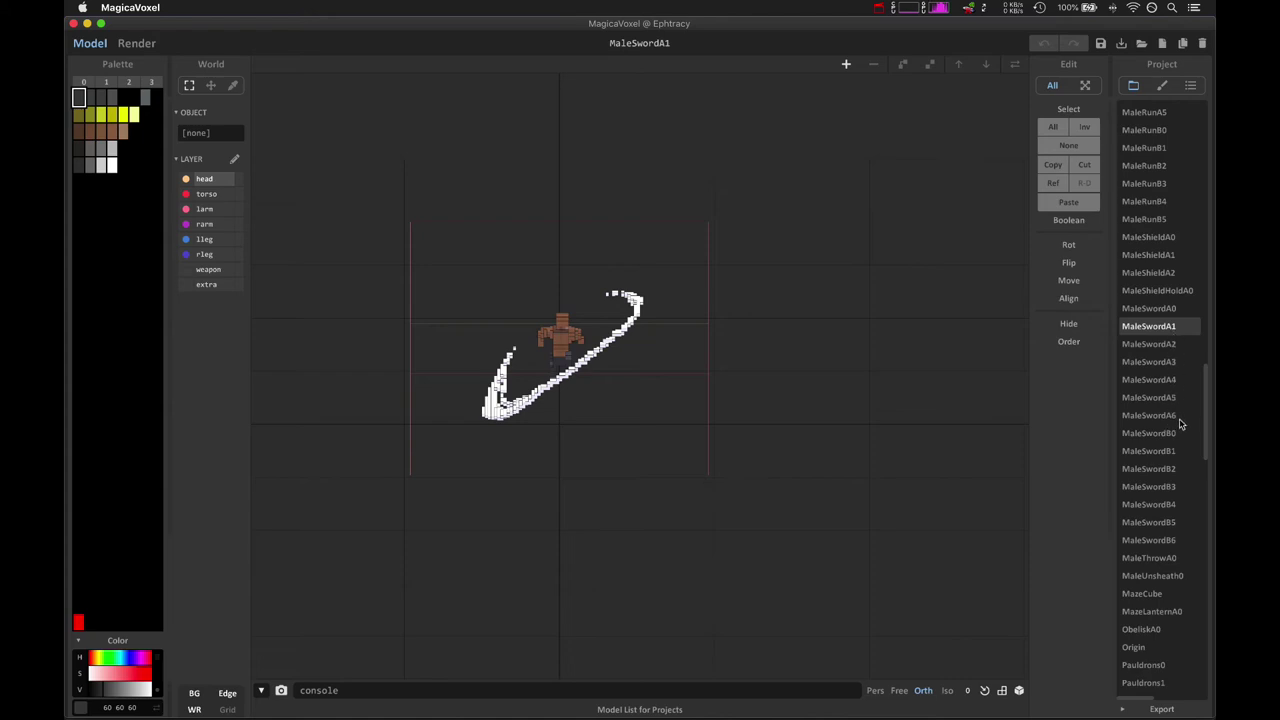
{"action": "left_click", "coordinate": [1160, 312]}
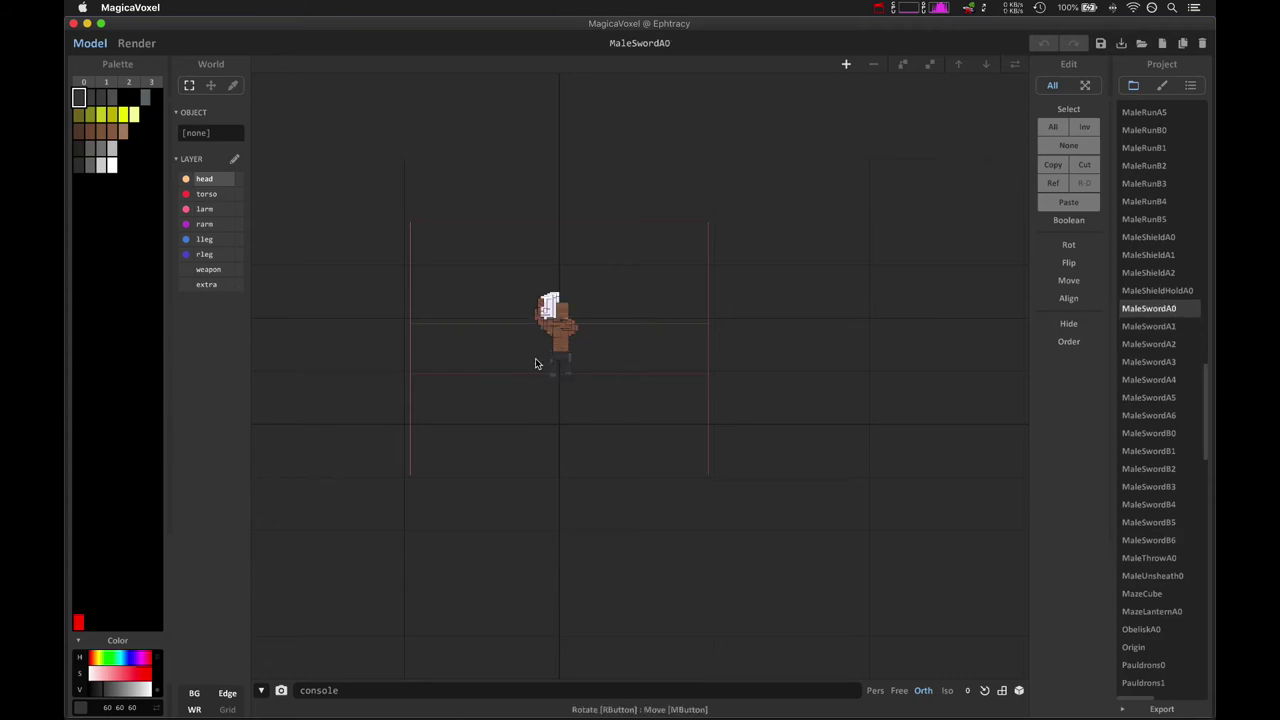
{"action": "right_click_drag", "start_coordinate": [534, 360], "coordinate": [653, 379]}
{"action": "scroll", "coordinate": [571, 370], "scroll_direction": "up", "scroll_amount": 5}
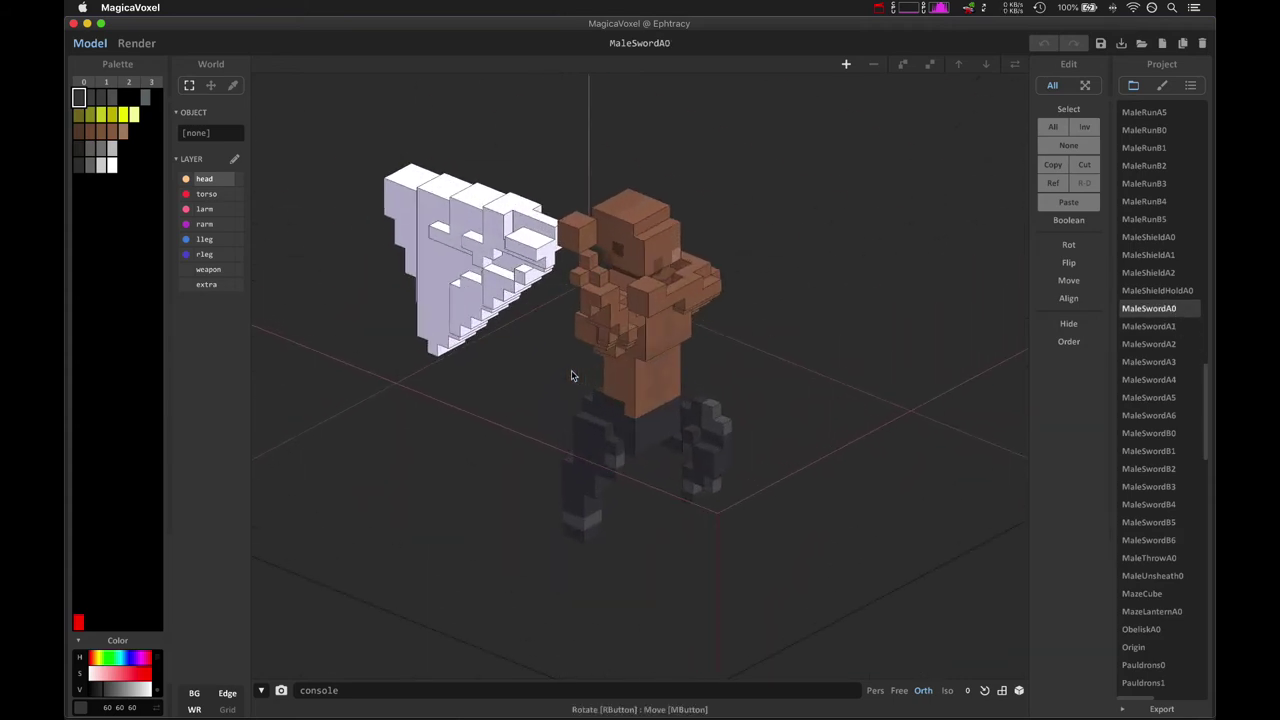
{"action": "left_click", "coordinate": [1150, 328]}
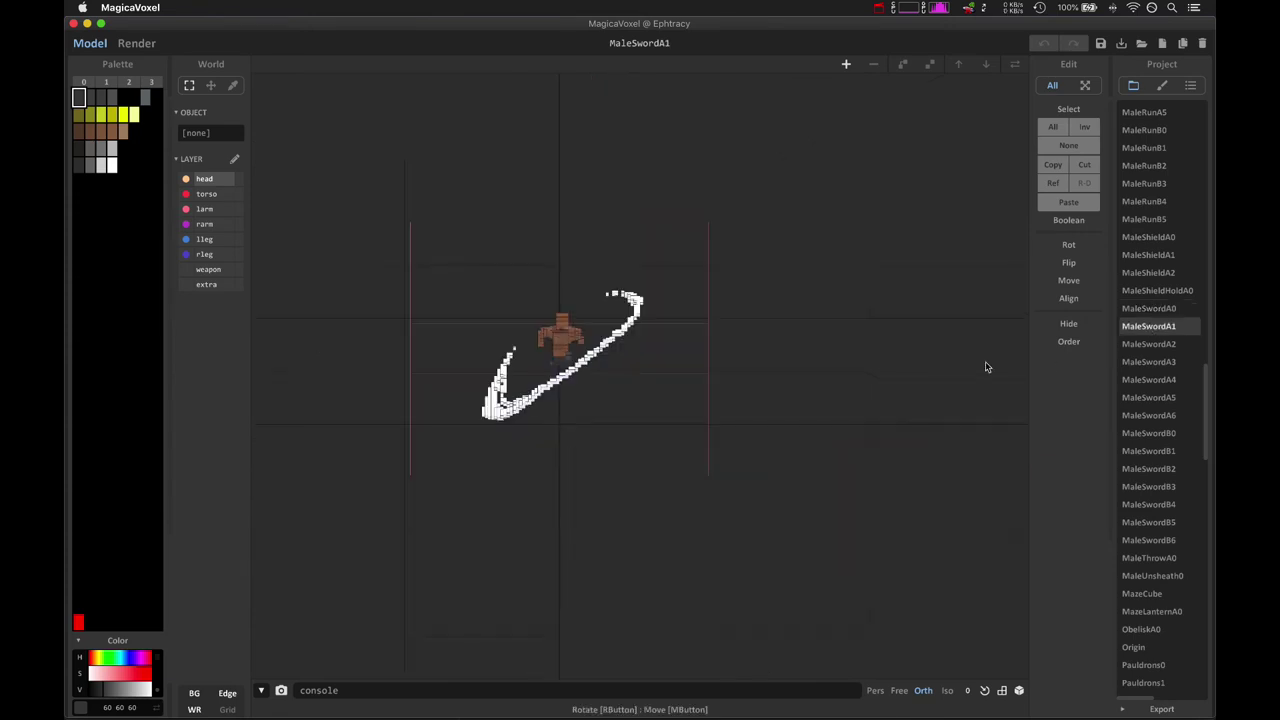
Orbit and zoom around the MaleSwordA1 swordsman to inspect it and its sword arc from higher angles.
{"action": "right_click_drag", "start_coordinate": [652, 350], "coordinate": [666, 366]}
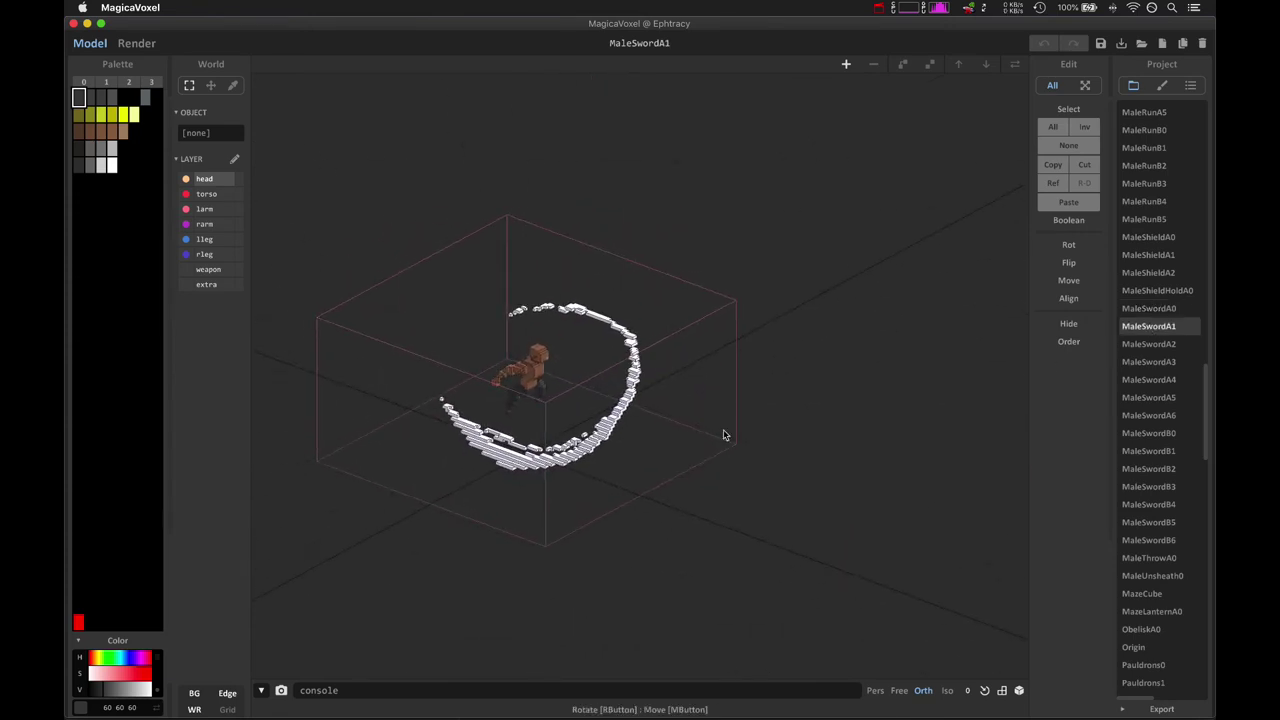
{"action": "scroll", "coordinate": [818, 432], "scroll_direction": "up", "scroll_amount": 5}
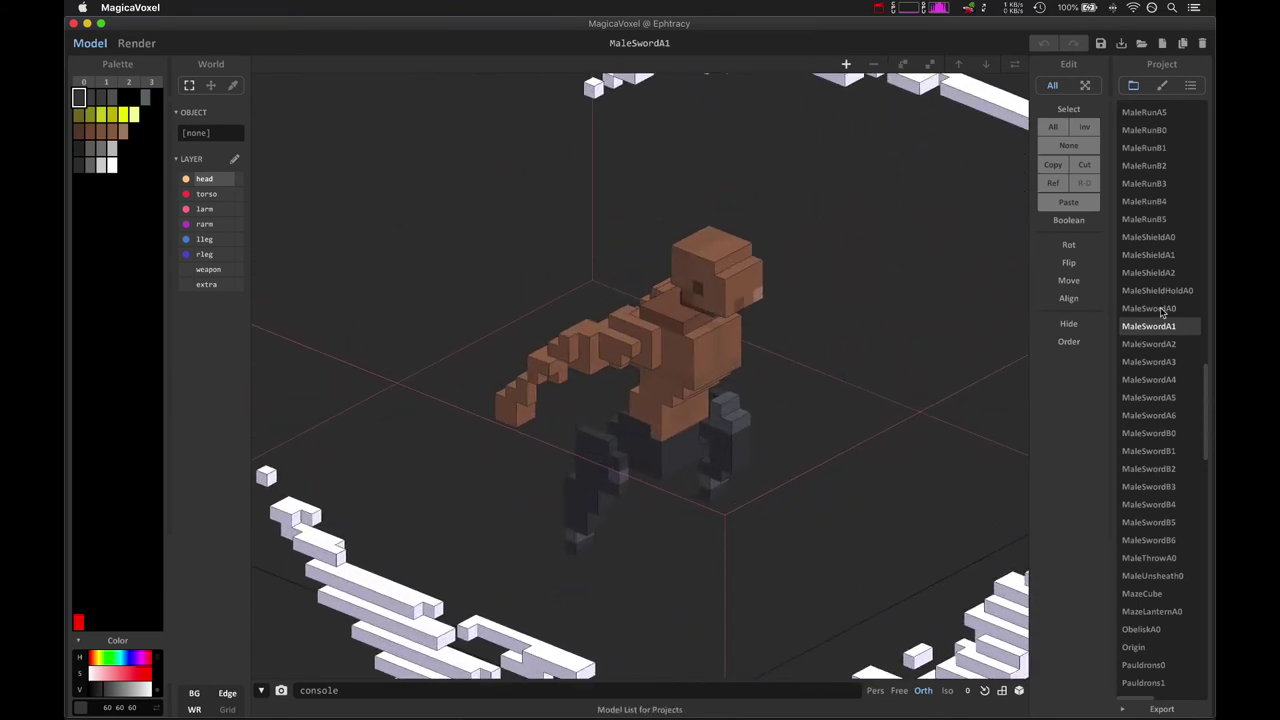
{"action": "right_click_drag", "start_coordinate": [670, 355], "coordinate": [763, 353]}
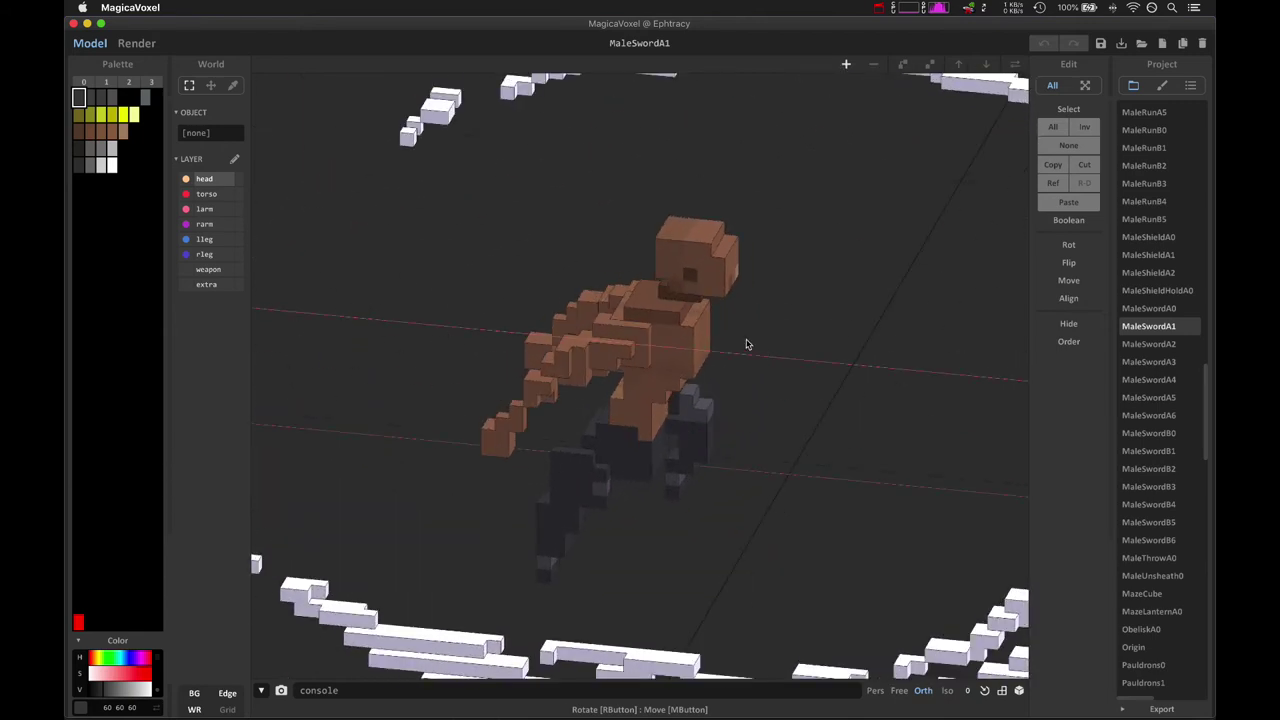
{"action": "right_click_drag", "start_coordinate": [693, 278], "coordinate": [634, 276]}
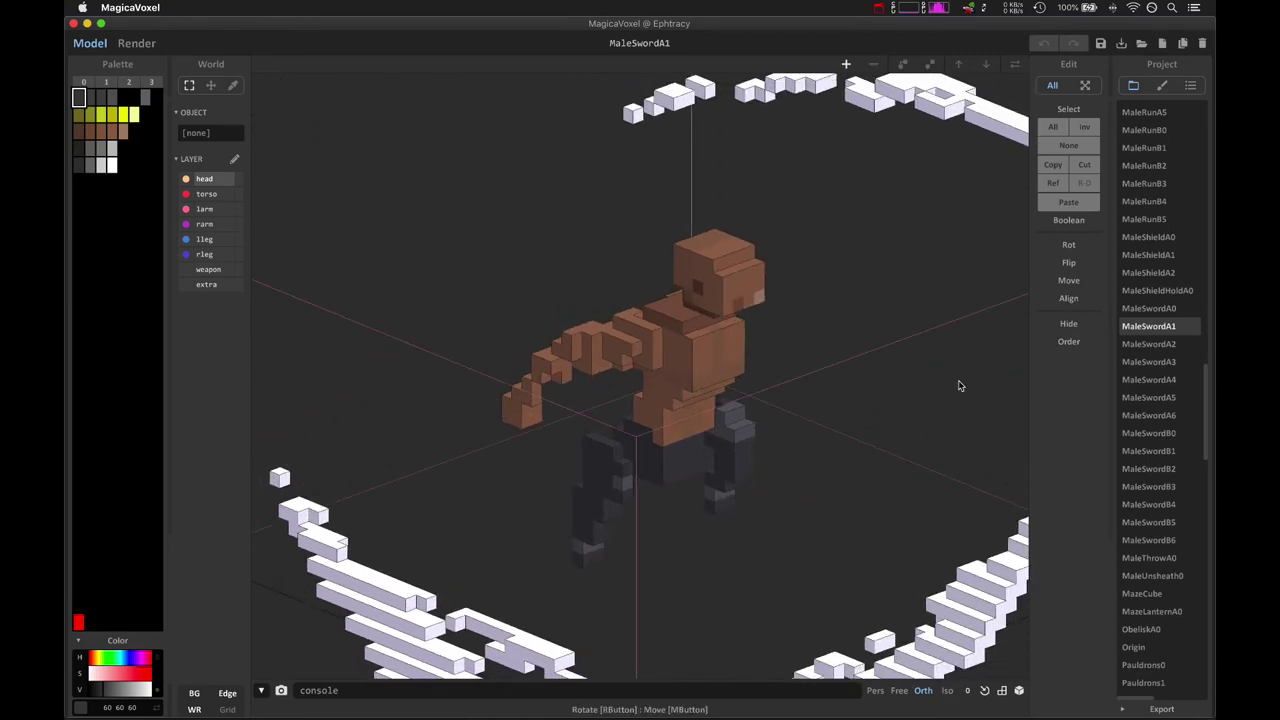
{"action": "right_click_drag", "start_coordinate": [774, 343], "coordinate": [734, 343]}
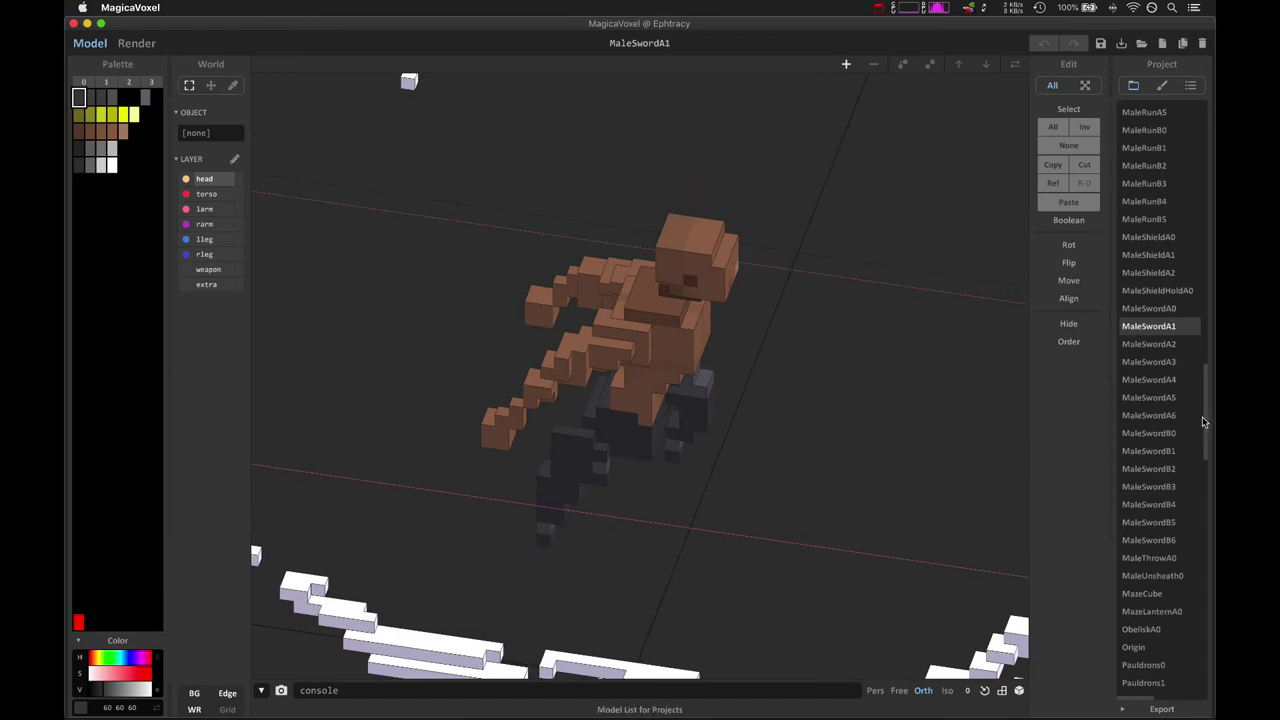
{"action": "scroll", "coordinate": [1207, 421], "scroll_direction": "down", "scroll_amount": 1}
In Animations.txt, highlight the cape lines from MaleAimA0 to MaleIdleA2, then the MaleBlinkA0 line.
{"action": "key", "text": "super+Tab"}
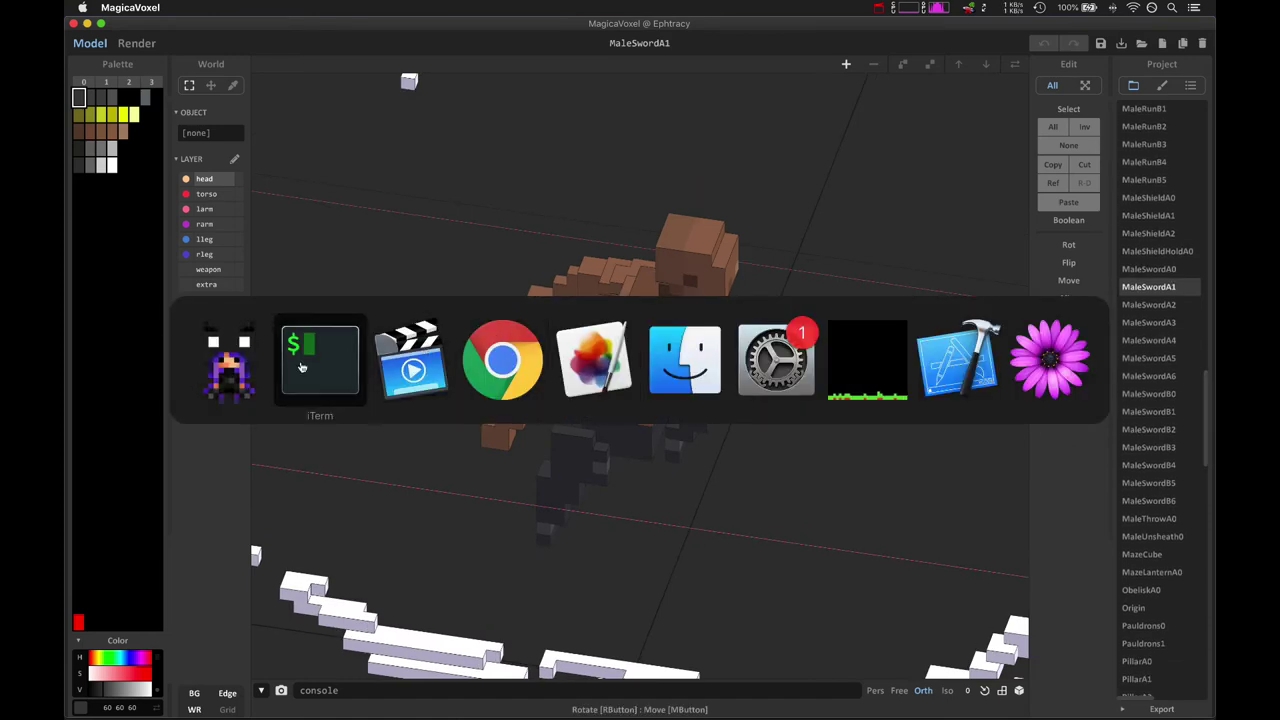
{"action": "key", "text": "k"}
{"action": "key", "text": "k"}
{"action": "key", "text": "k"}
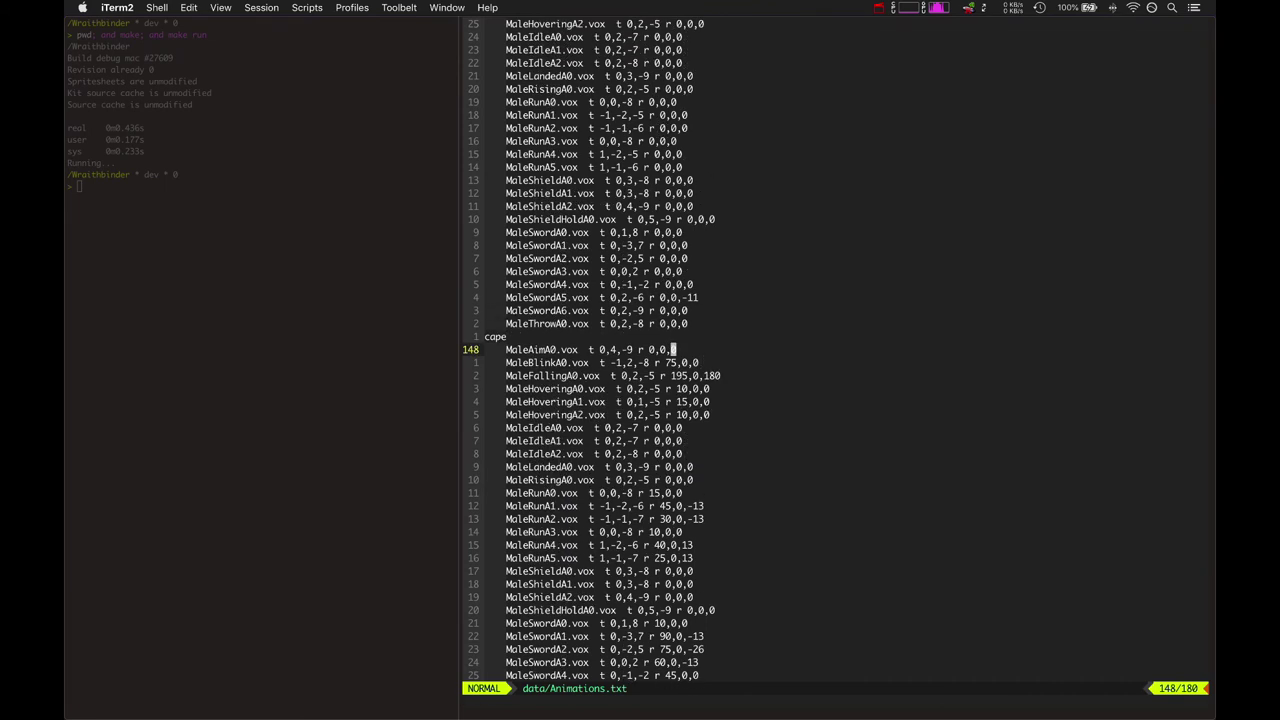
{"action": "key", "text": "shift+v"}
{"action": "key", "text": "j"}
{"action": "key", "text": "j"}
{"action": "key", "text": "j"}
{"action": "key", "text": "j"}
{"action": "key", "text": "j"}
{"action": "key", "text": "j"}
{"action": "key", "text": "j"}
{"action": "key", "text": "j"}
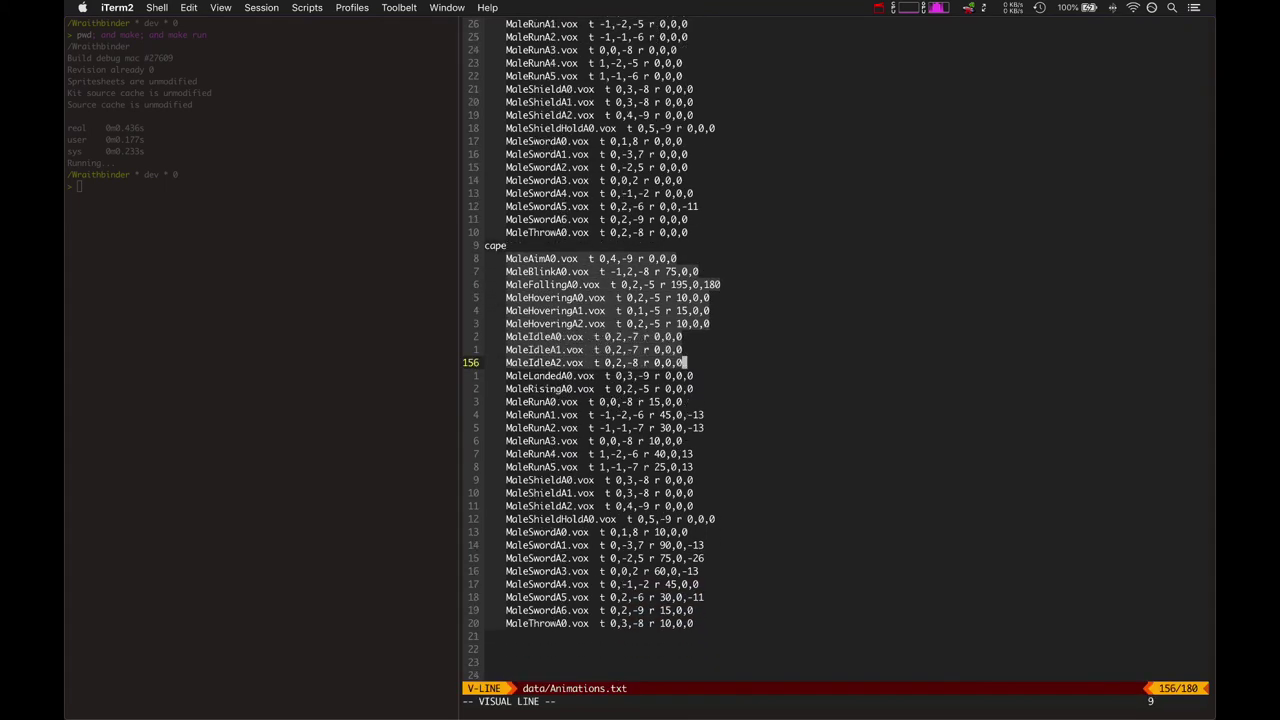
{"action": "key", "text": "Escape"}
{"action": "key", "text": "k"}
{"action": "key", "text": "k"}
{"action": "key", "text": "k"}
{"action": "key", "text": "k"}
{"action": "key", "text": "k"}
{"action": "key", "text": "k"}
{"action": "key", "text": "k"}
{"action": "key", "text": "z"}
{"action": "key", "text": "z"}
{"action": "key", "text": "shift+v"}
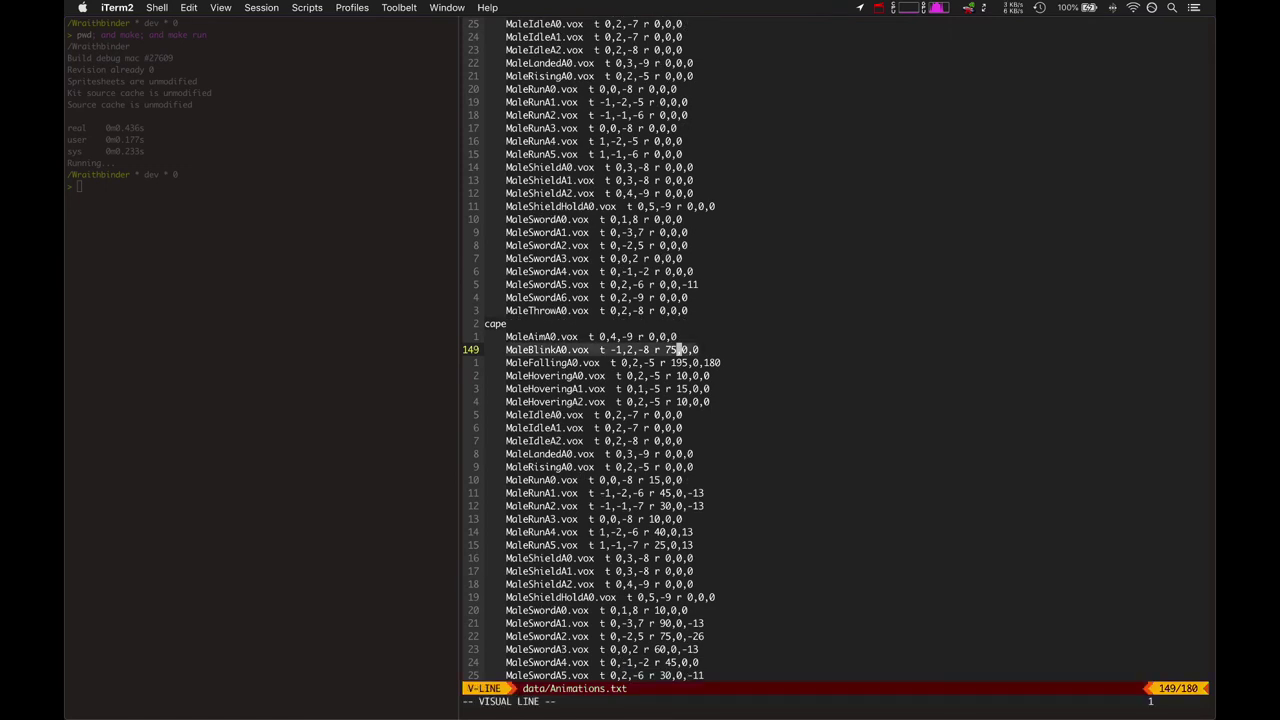
{"action": "key", "text": "Escape"}
Review the shoulders offset table entries, including MaleHoveringA1 and MaleFallingA0.
{"action": "key", "text": "k"}
{"action": "key", "text": "k"}
{"action": "key", "text": "ctrl+u"}
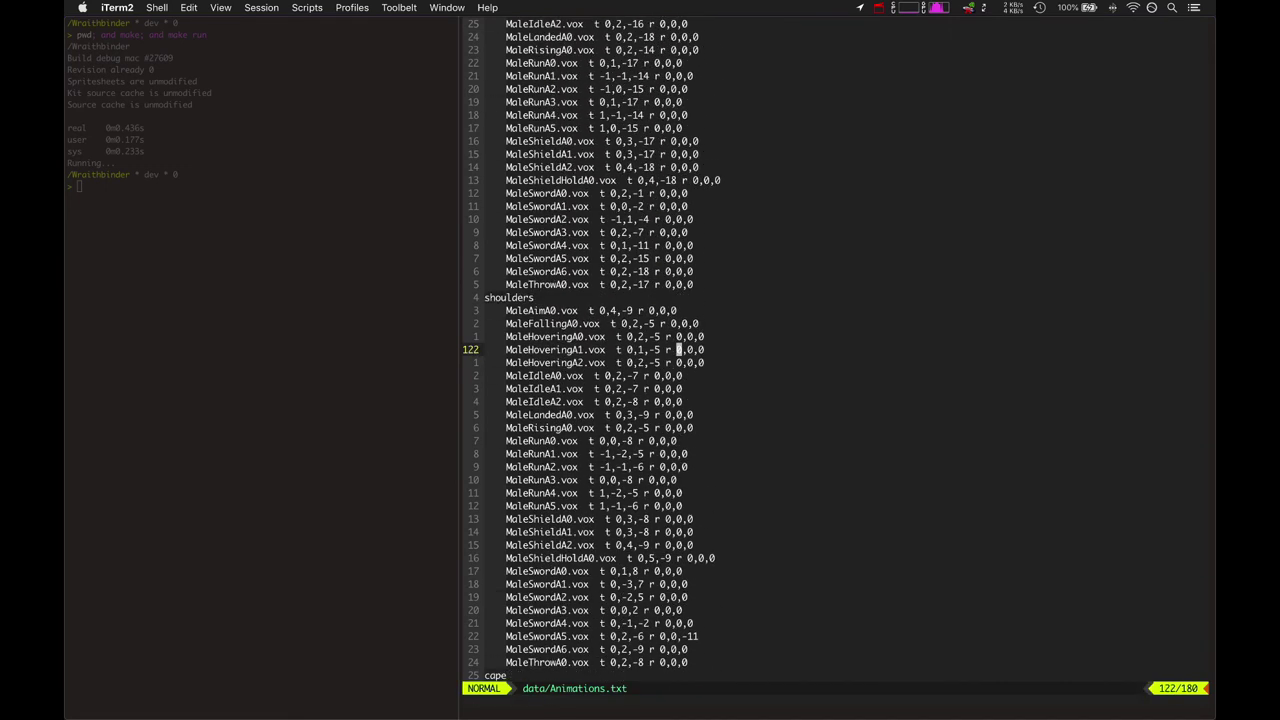
{"action": "key", "text": "k"}
{"action": "key", "text": "k"}
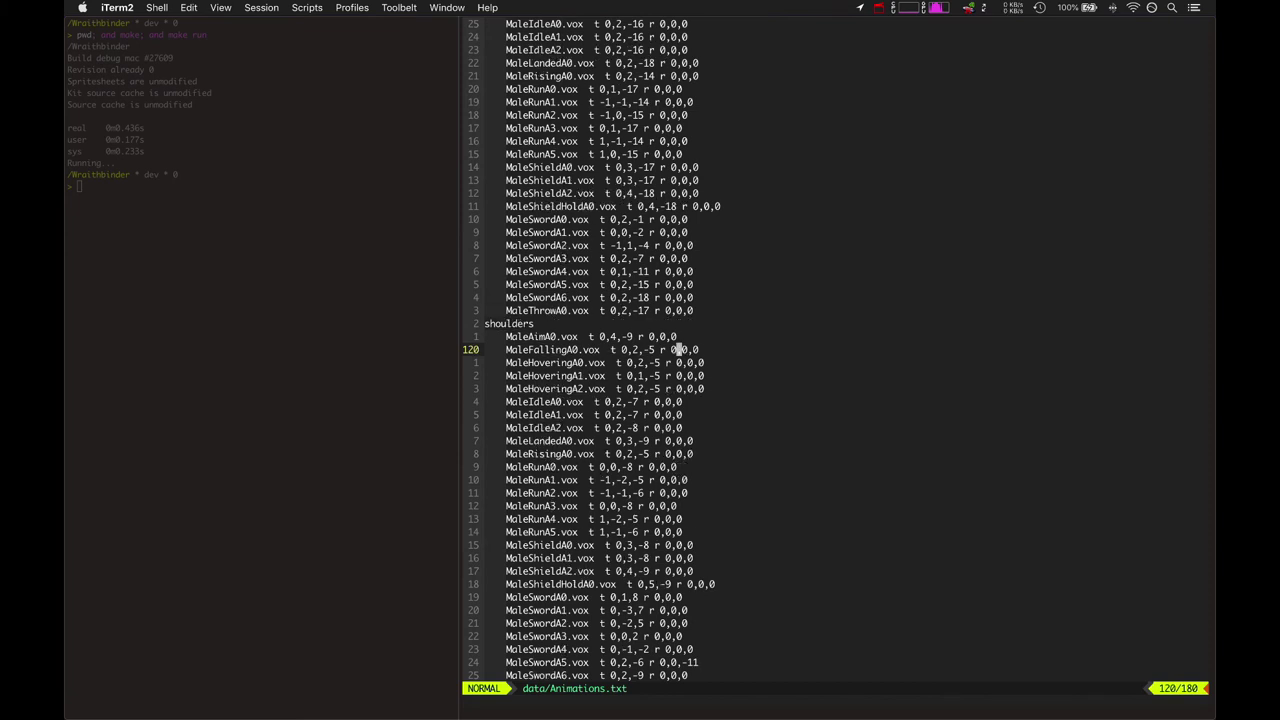
{"action": "key", "text": "k"}
{"action": "key", "text": "k"}
{"action": "key", "text": "k"}
{"action": "key", "text": "k"}
{"action": "key", "text": "k"}
{"action": "key", "text": "k"}
{"action": "key", "text": "k"}
{"action": "key", "text": "k"}
{"action": "key", "text": "k"}
{"action": "key", "text": "k"}
{"action": "key", "text": "k"}
{"action": "key", "text": "k"}
{"action": "key", "text": "k"}
{"action": "key", "text": "k"}
{"action": "key", "text": "k"}
{"action": "key", "text": "k"}
{"action": "key", "text": "k"}
{"action": "key", "text": "k"}
{"action": "key", "text": "k"}
{"action": "key", "text": "k"}
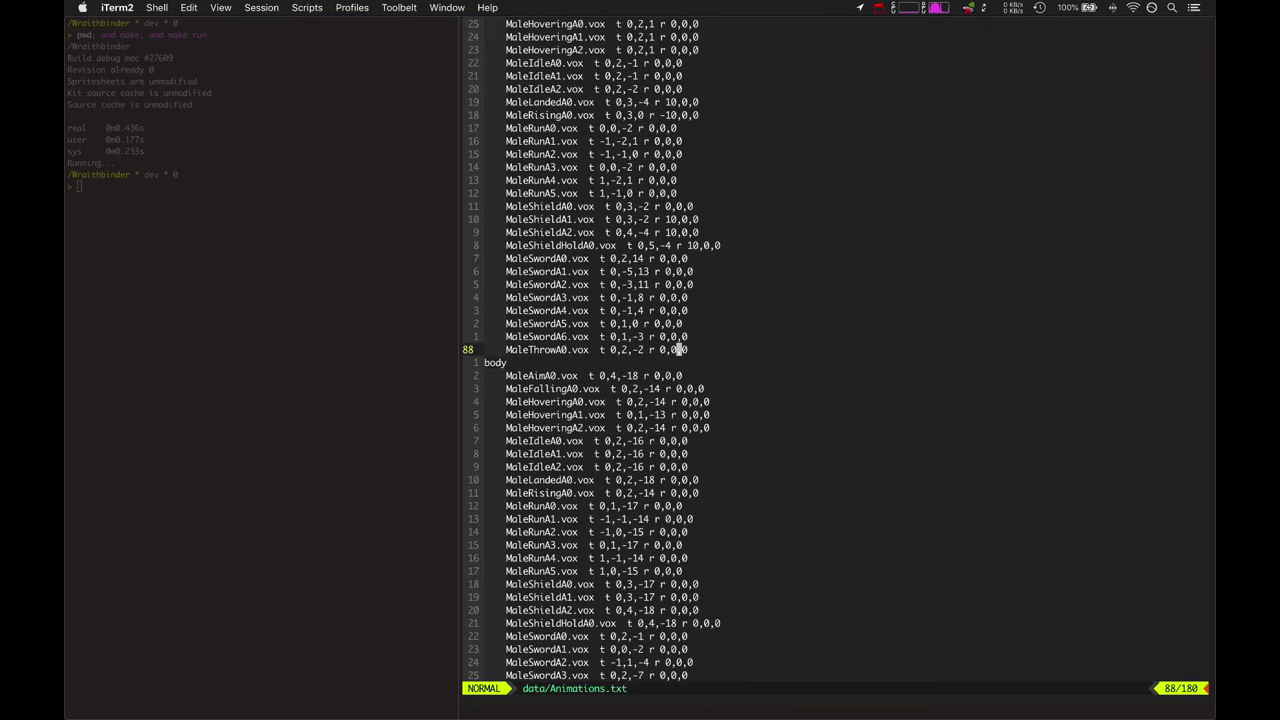
{"action": "key", "text": "j"}
{"action": "key", "text": "j"}
{"action": "key", "text": "j"}
{"action": "key", "text": "j"}
{"action": "key", "text": "j"}
{"action": "key", "text": "j"}
{"action": "key", "text": "j"}
{"action": "key", "text": "j"}
{"action": "key", "text": "j"}
{"action": "key", "text": "j"}
{"action": "key", "text": "j"}
{"action": "key", "text": "j"}
{"action": "key", "text": "j"}
{"action": "key", "text": "j"}
{"action": "key", "text": "j"}
{"action": "key", "text": "j"}
{"action": "key", "text": "j"}
{"action": "key", "text": "j"}
{"action": "key", "text": "j"}
{"action": "key", "text": "j"}
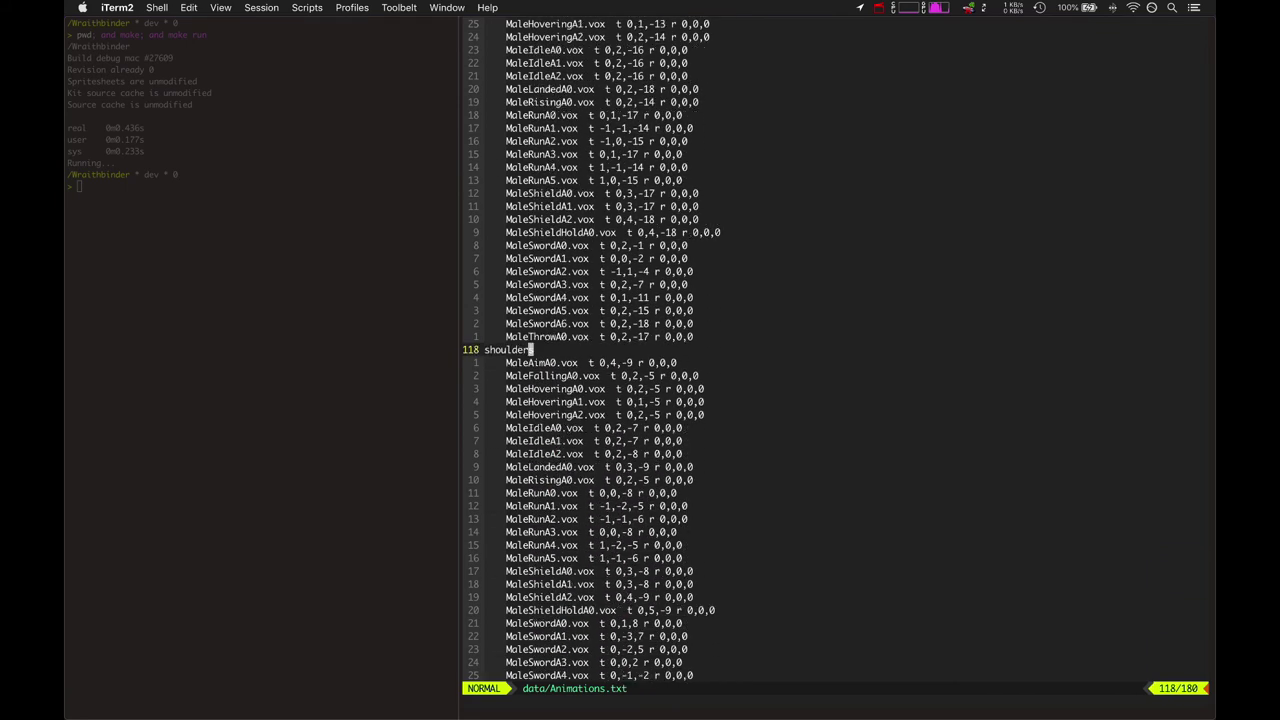
{"action": "key", "text": "j"}
{"action": "key", "text": "j"}
{"action": "key", "text": "j"}
{"action": "key", "text": "j"}
{"action": "key", "text": "j"}
{"action": "key", "text": "j"}
{"action": "key", "text": "j"}
{"action": "key", "text": "j"}
{"action": "key", "text": "super+Tab"}
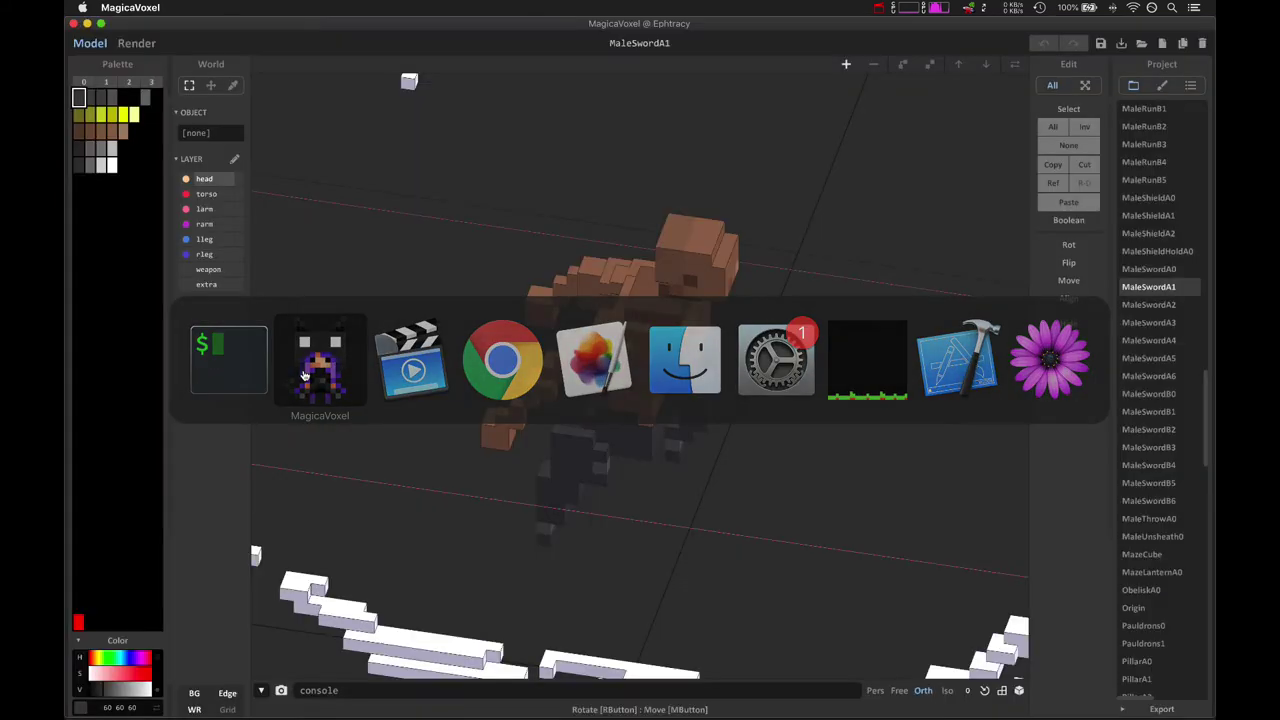
Edit the MaleSwordA1 character's voxels in model edit mode and orbit to check the result.
{"action": "right_click_drag", "start_coordinate": [705, 318], "coordinate": [701, 314]}
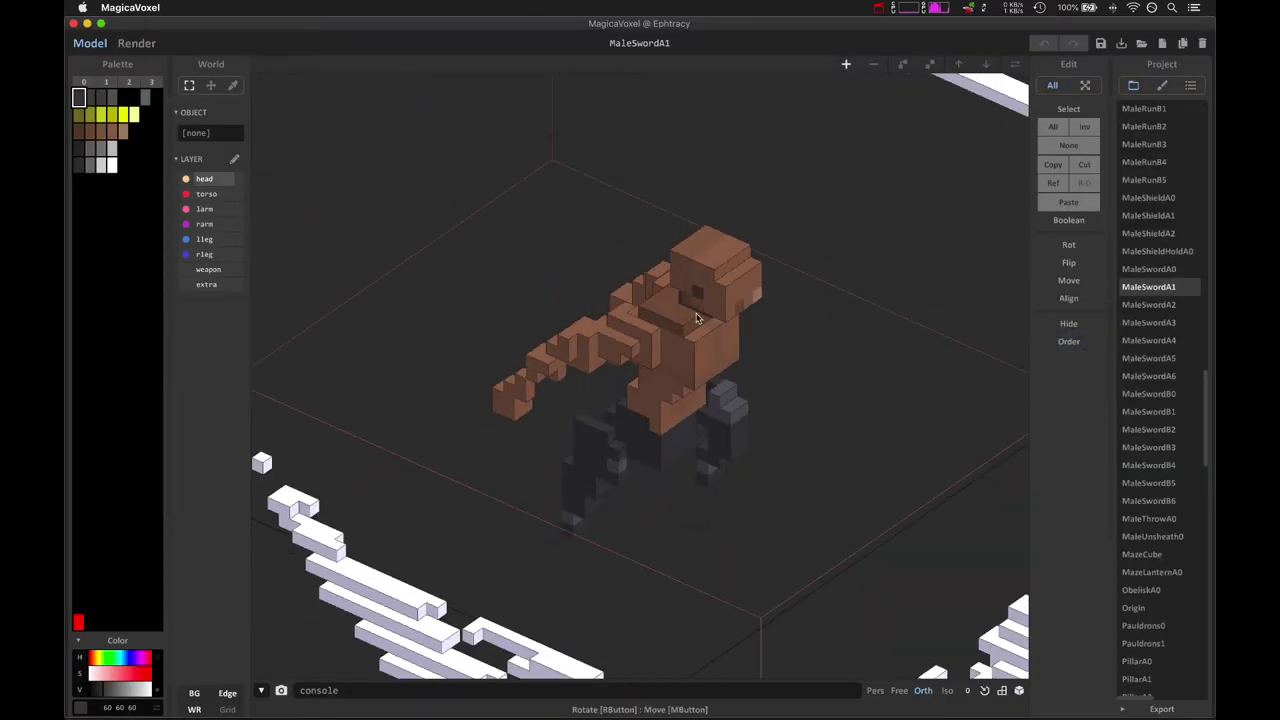
{"action": "left_click", "coordinate": [672, 318]}
{"action": "key", "text": "Tab"}
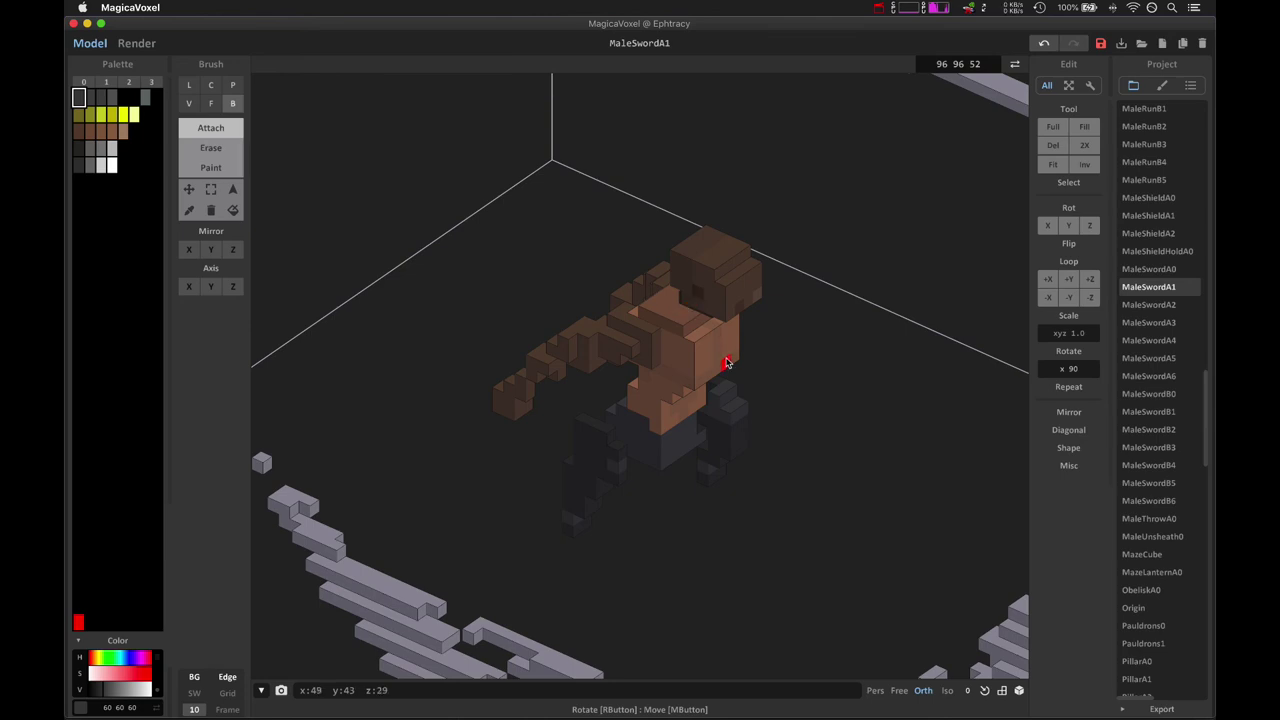
{"action": "right_click_drag", "start_coordinate": [696, 293], "coordinate": [734, 252]}
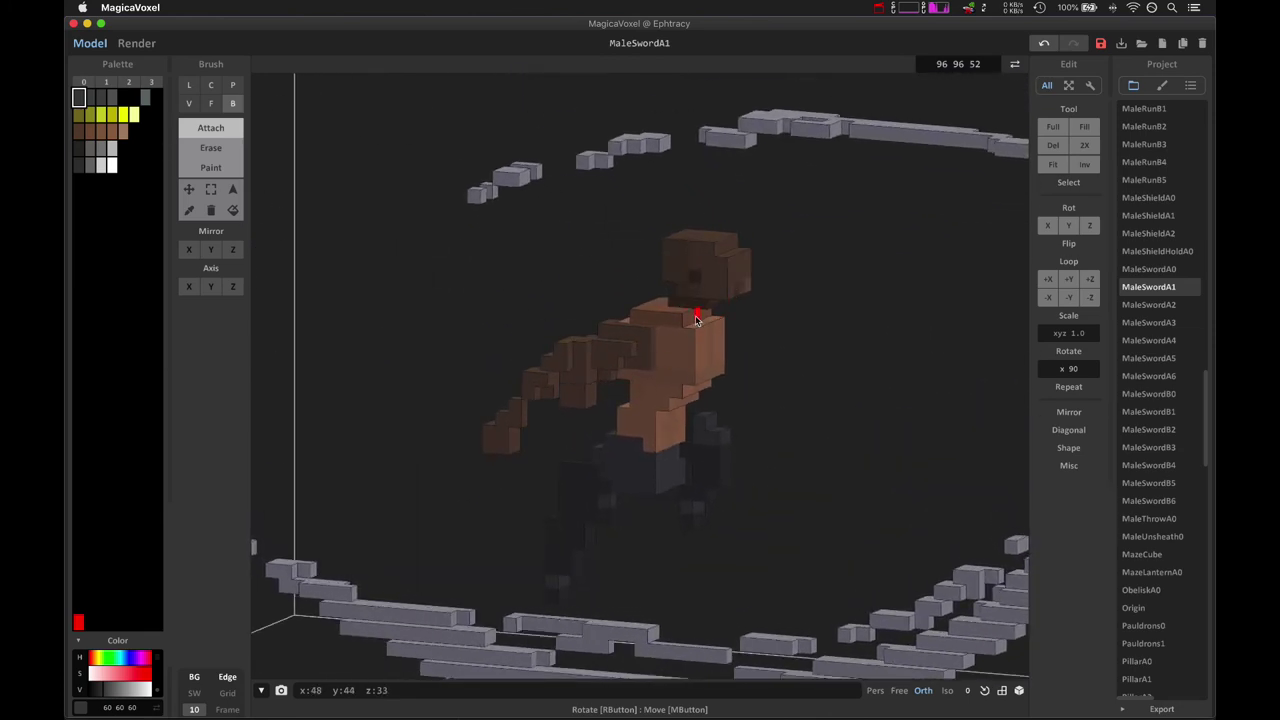
{"action": "key", "text": "super+Tab"}
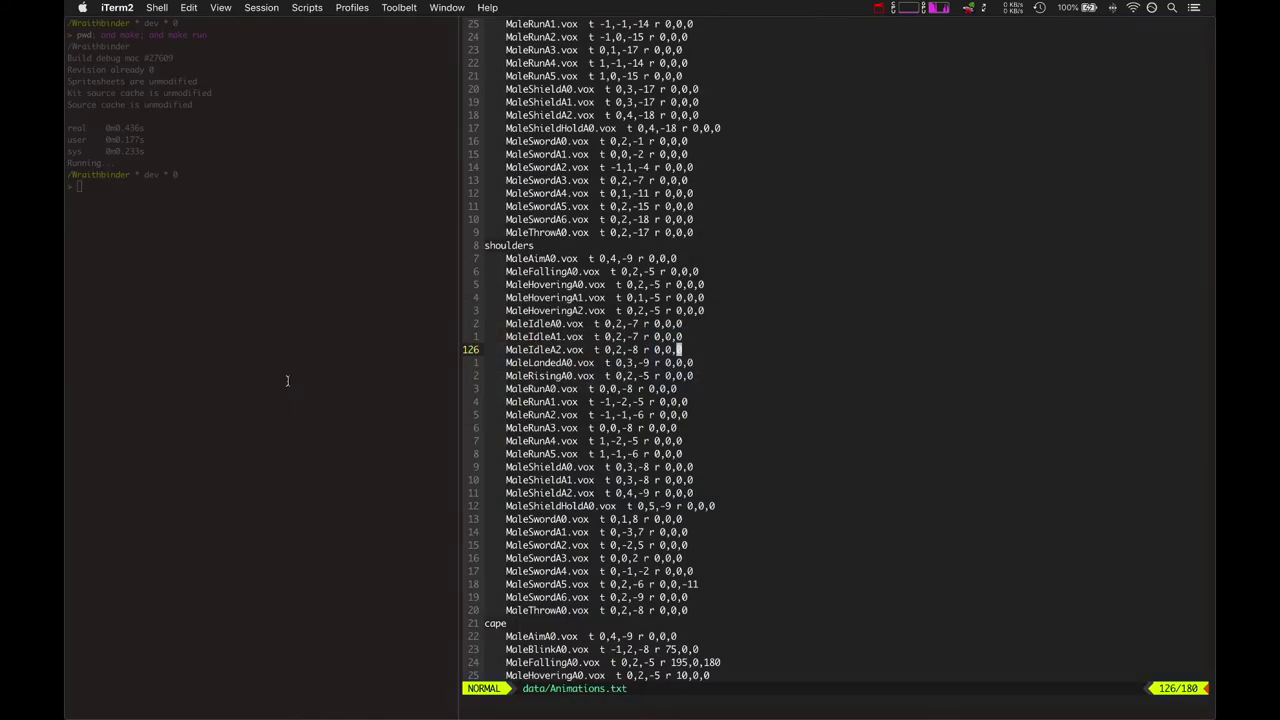
Move the cursor in Animations.txt to the body table heading.
{"action": "left_click", "coordinate": [535, 362]}
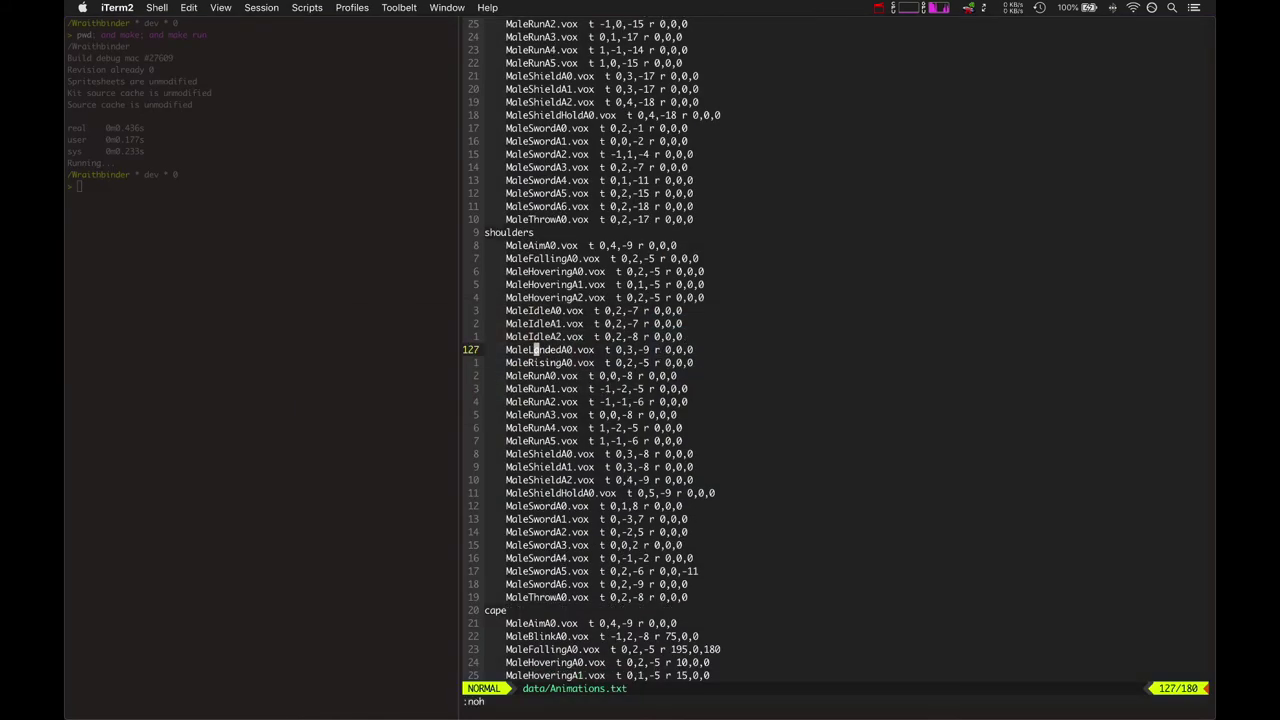
{"action": "key", "text": "k"}
{"action": "key", "text": "k"}
{"action": "key", "text": "k"}
{"action": "key", "text": "k"}
{"action": "key", "text": "k"}
{"action": "key", "text": "k"}
{"action": "key", "text": "k"}
{"action": "key", "text": "k"}
{"action": "key", "text": "k"}
{"action": "key", "text": "k"}
{"action": "key", "text": "k"}
{"action": "key", "text": "k"}
{"action": "key", "text": "k"}
{"action": "key", "text": "k"}
{"action": "key", "text": "k"}
{"action": "key", "text": "k"}
{"action": "key", "text": "k"}
{"action": "key", "text": "k"}
{"action": "key", "text": "k"}
{"action": "key", "text": "k"}
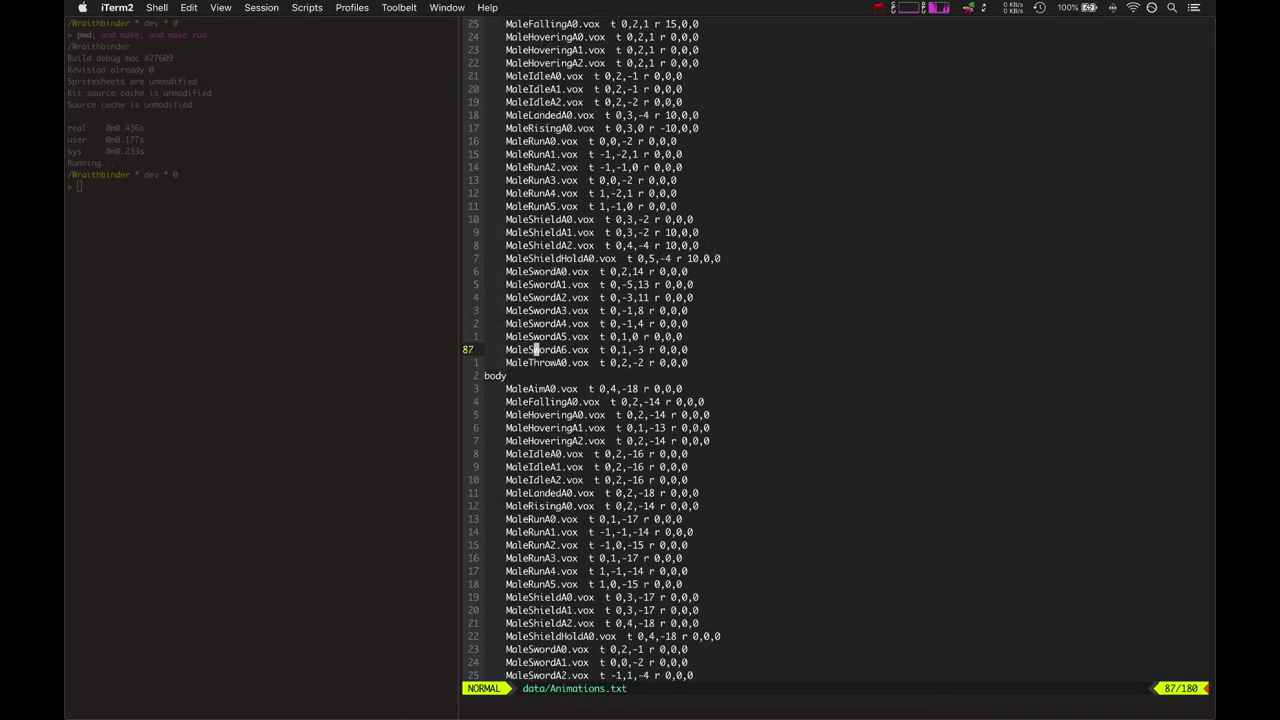
{"action": "key", "text": "j"}
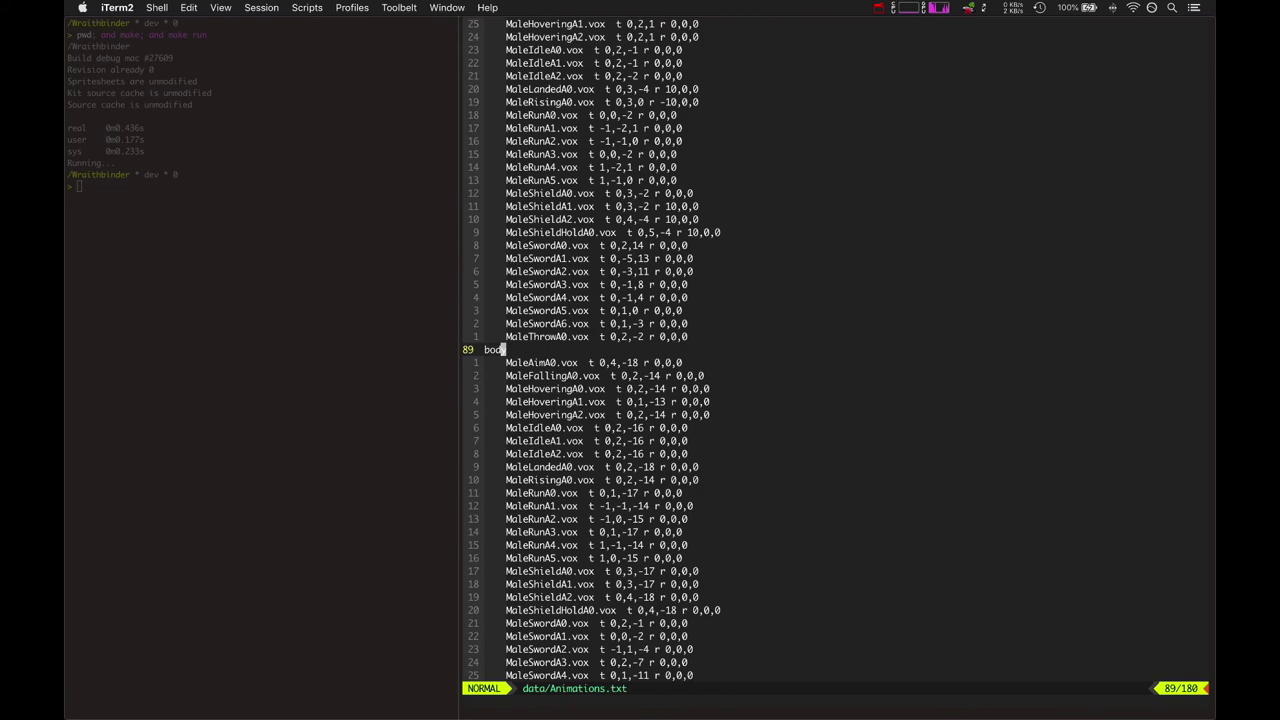
Re-run the build command in the left pane, then save Animations.txt with :up to launch the game.
{"action": "key", "text": "super+bracketleft"}
{"action": "key", "text": "Up"}
{"action": "key", "text": "Return"}
{"action": "key", "text": "super+bracketright"}
{"action": "type", "text": ":up"}
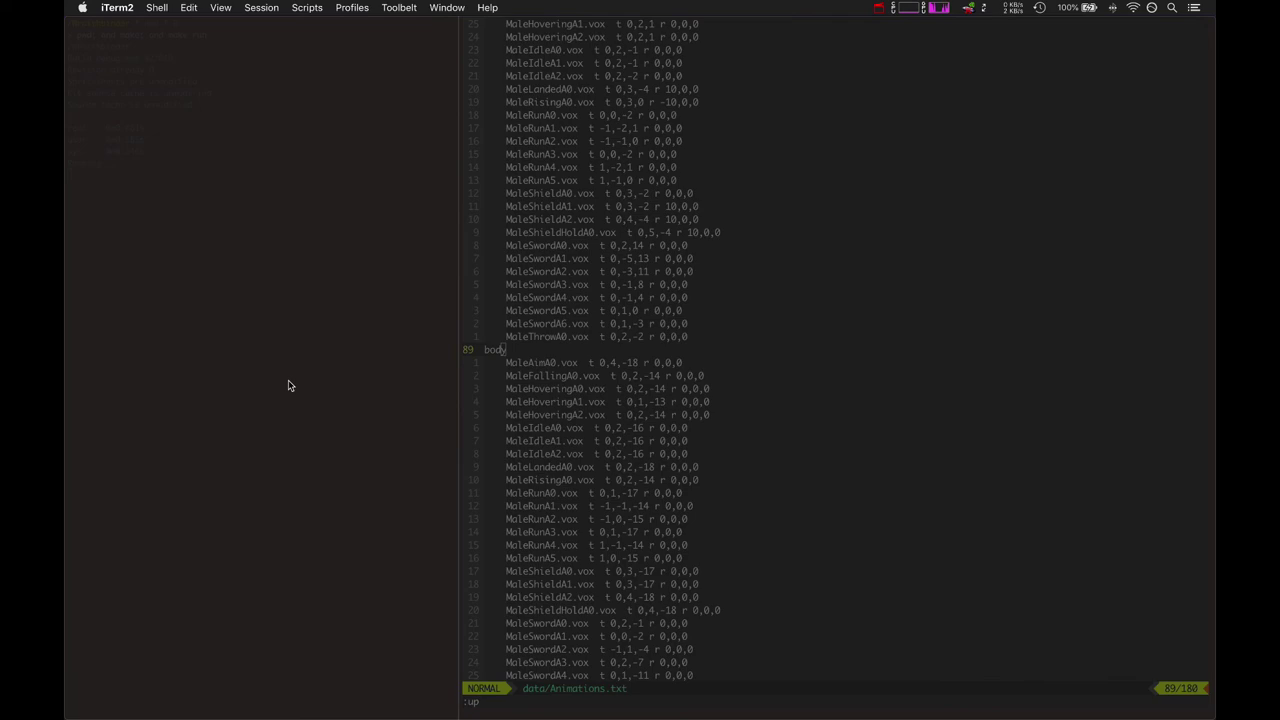
{"action": "key", "text": "Return"}
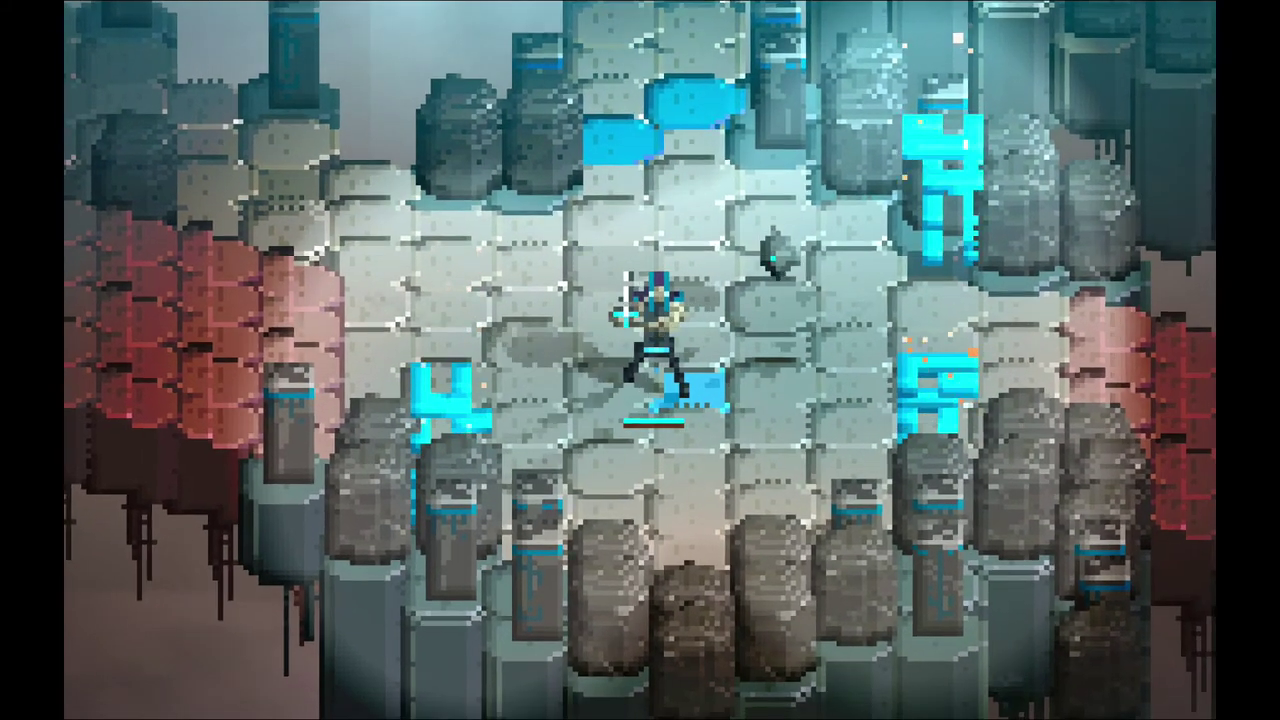
Quit the running Wraithbinder game with Escape.
{"action": "key", "text": "Escape"}
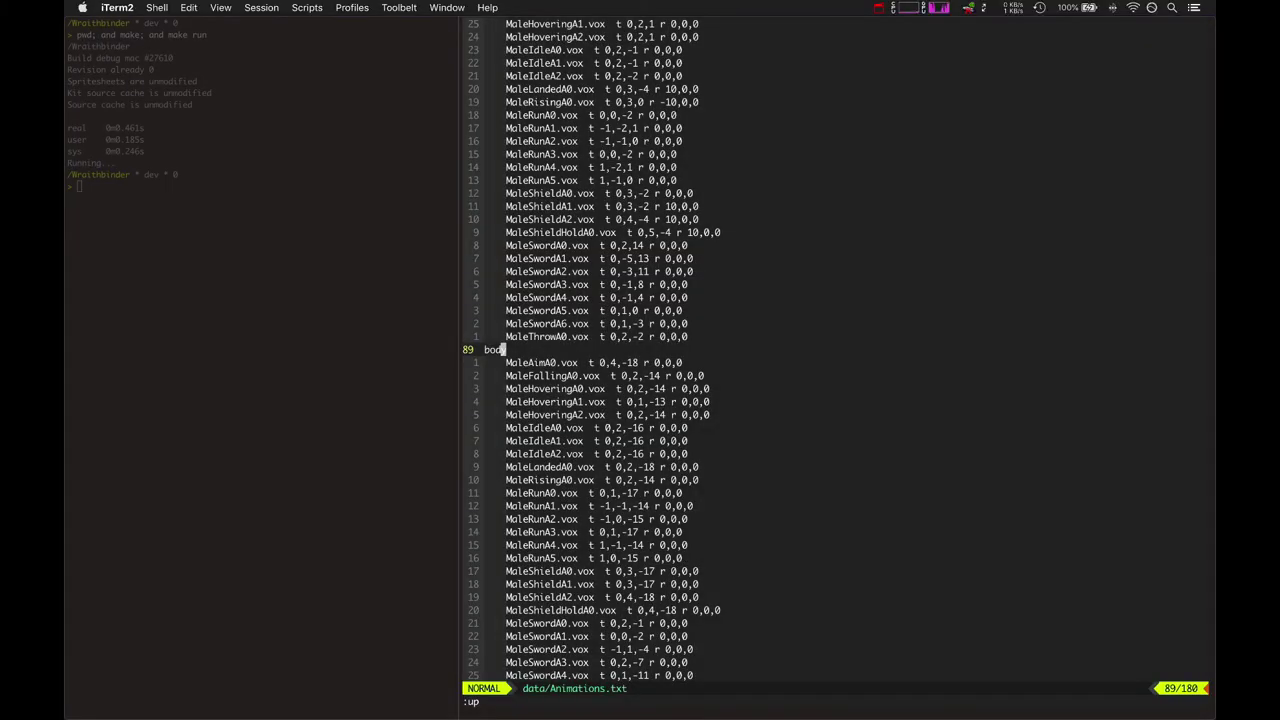